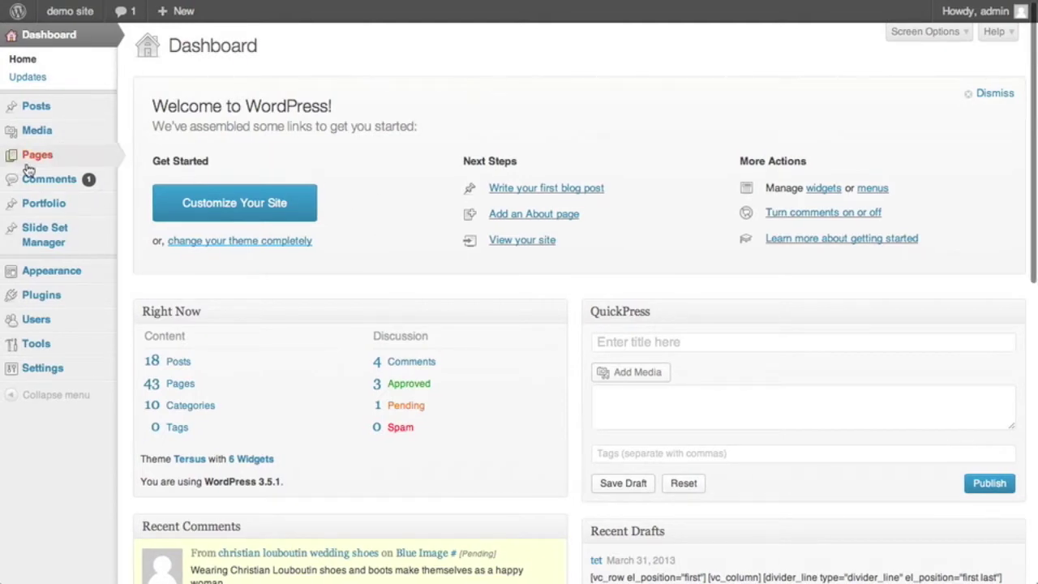
# Step: Bring up the Media menu in the admin sidebar from the Dashboard
pyautogui.moveTo(56, 135)
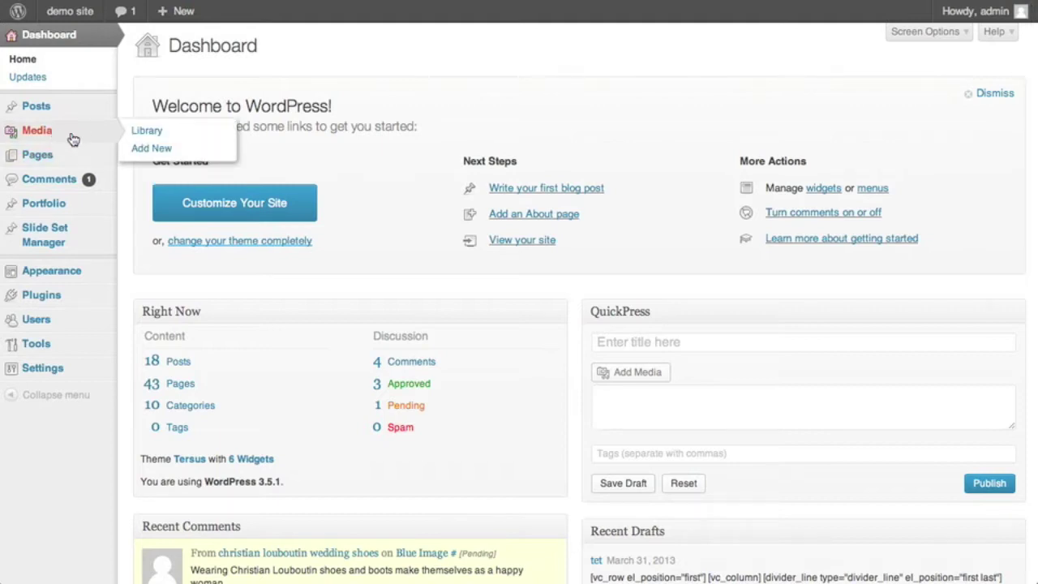
# Step: Upload video.mp4 from the demo-video folder through Media > Add New
pyautogui.click(73, 140)
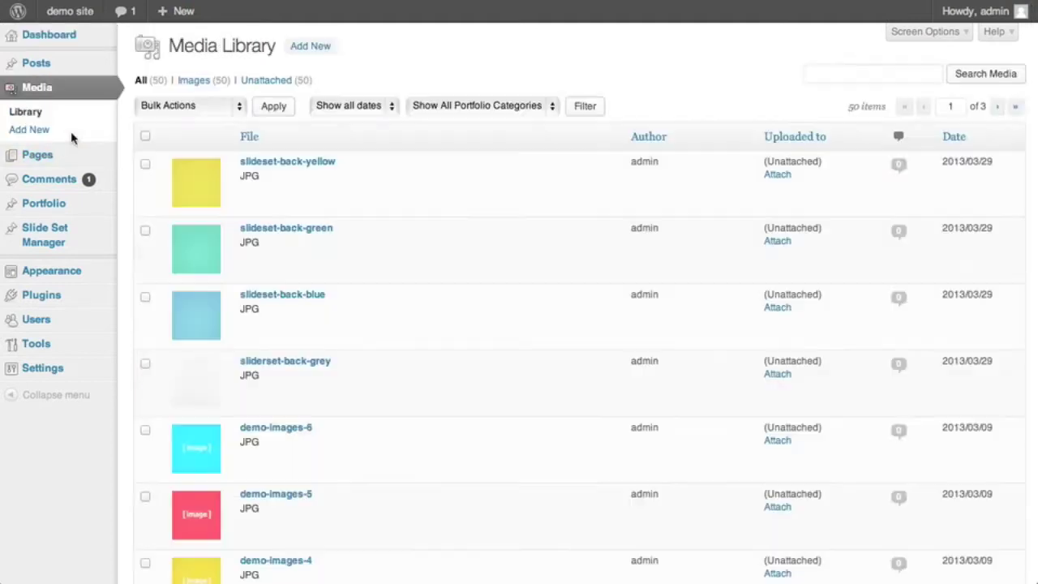
pyautogui.click(334, 47)
pyautogui.click(578, 181)
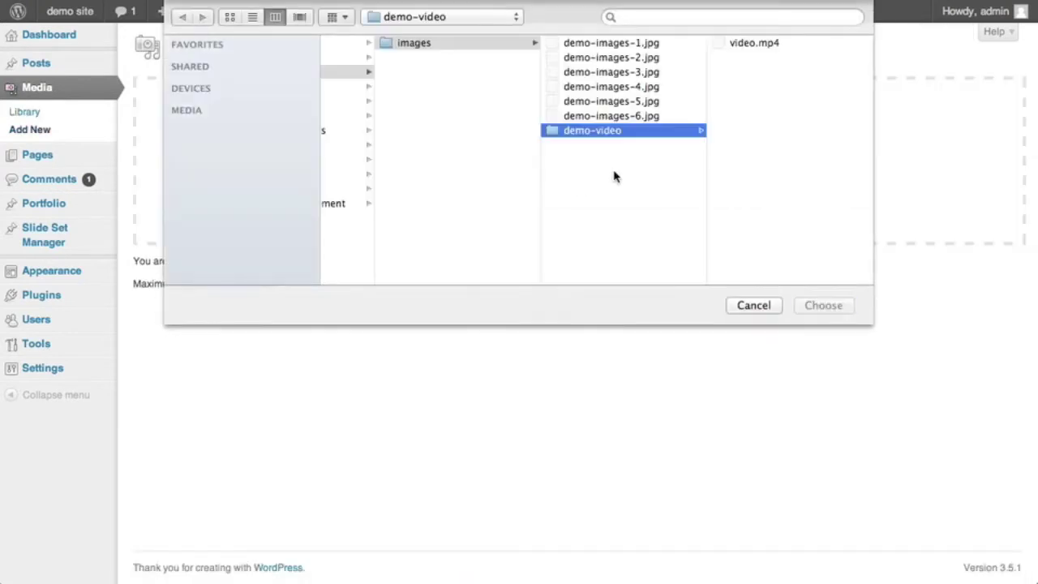
pyautogui.click(771, 42)
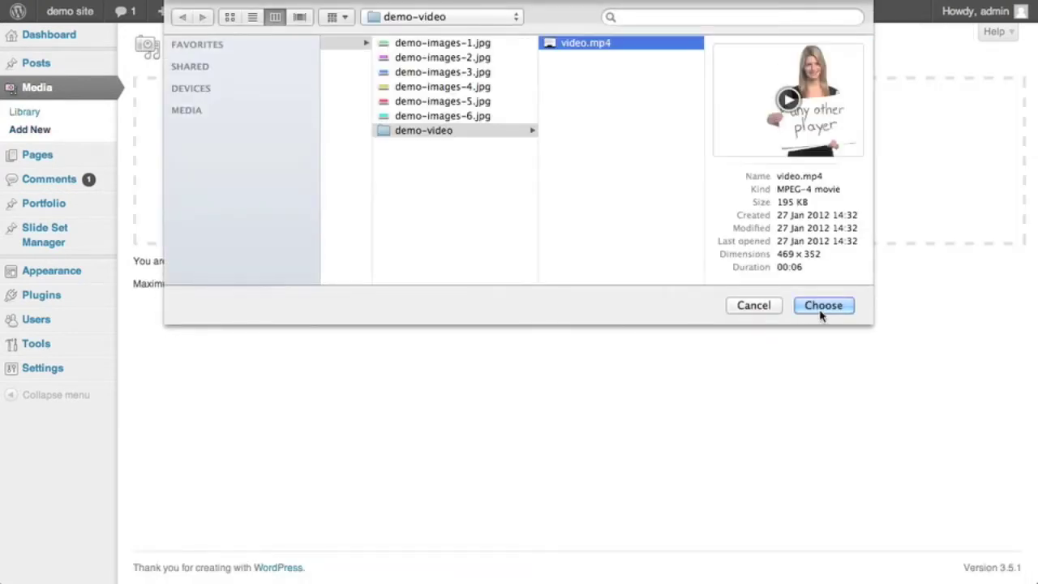
pyautogui.click(822, 309)
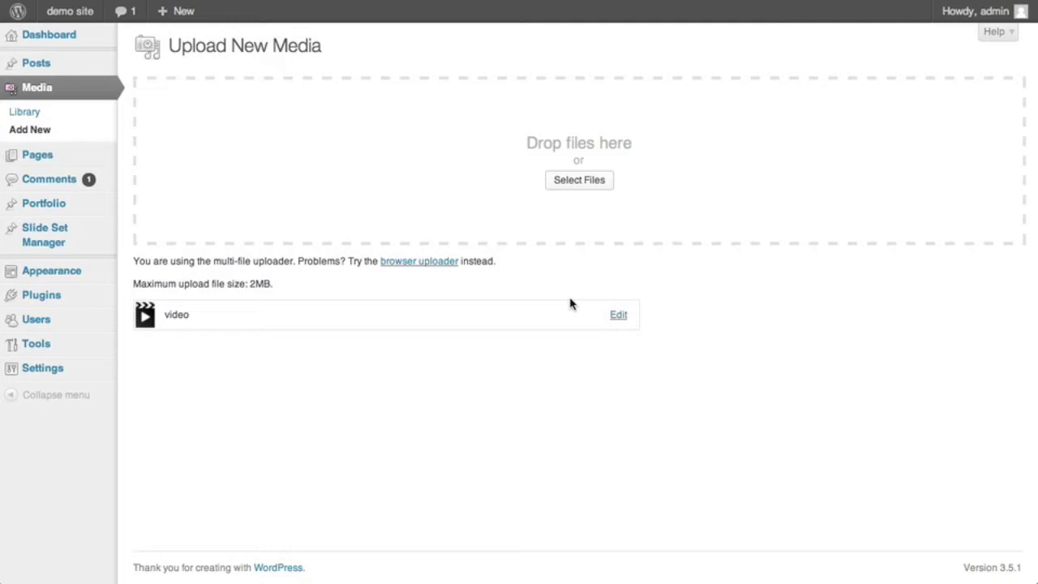
# Step: Create a new slide set titled 'video example' in the Slide Set Manager
pyautogui.moveTo(71, 250)
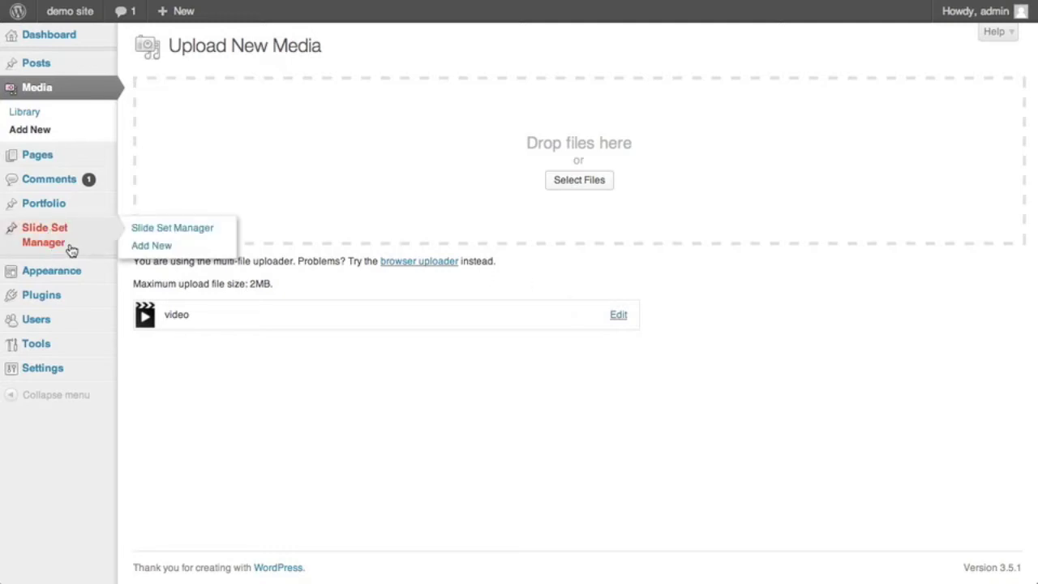
pyautogui.click(72, 250)
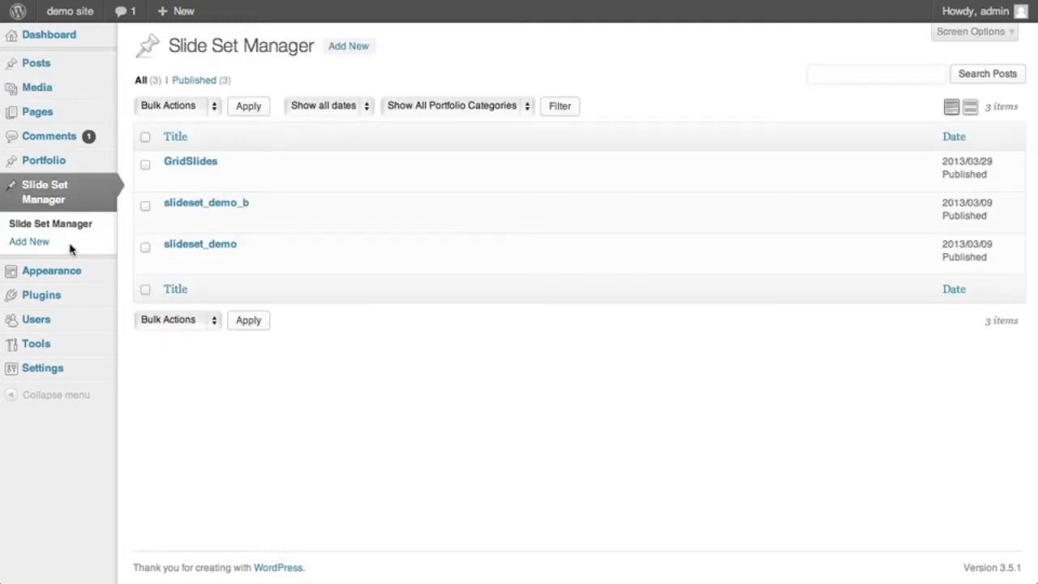
pyautogui.click(349, 47)
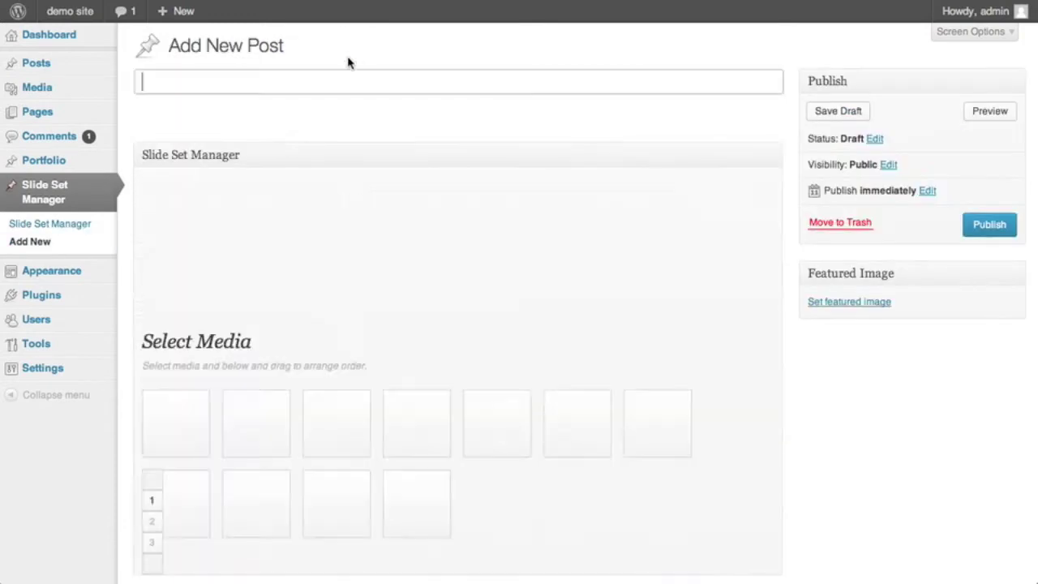
pyautogui.write('video example')
pyautogui.click(436, 107)
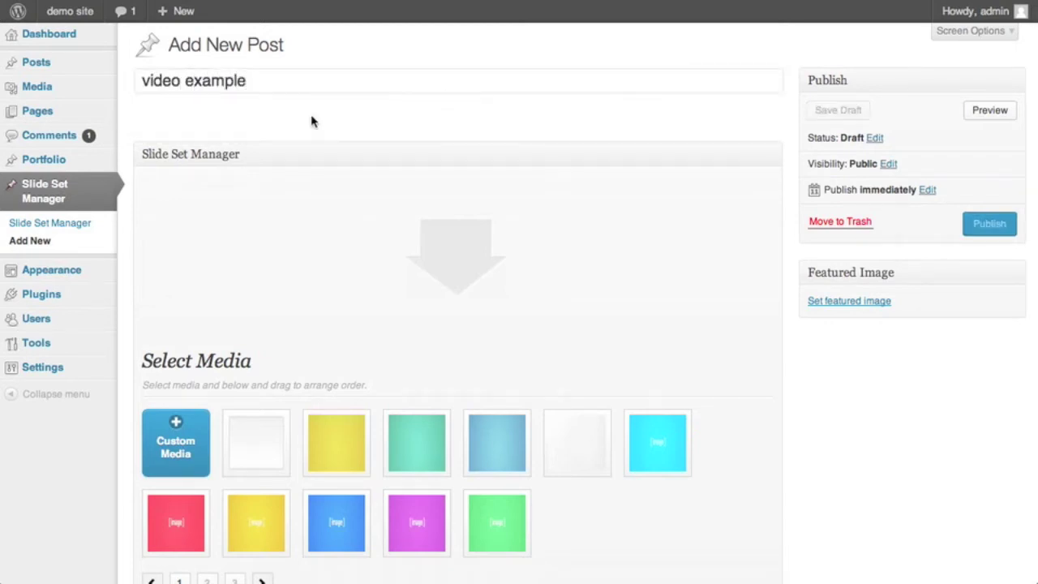
# Step: Add the cyan, red, yellow and blue images as slides
pyautogui.scroll(-3, 426, 202)
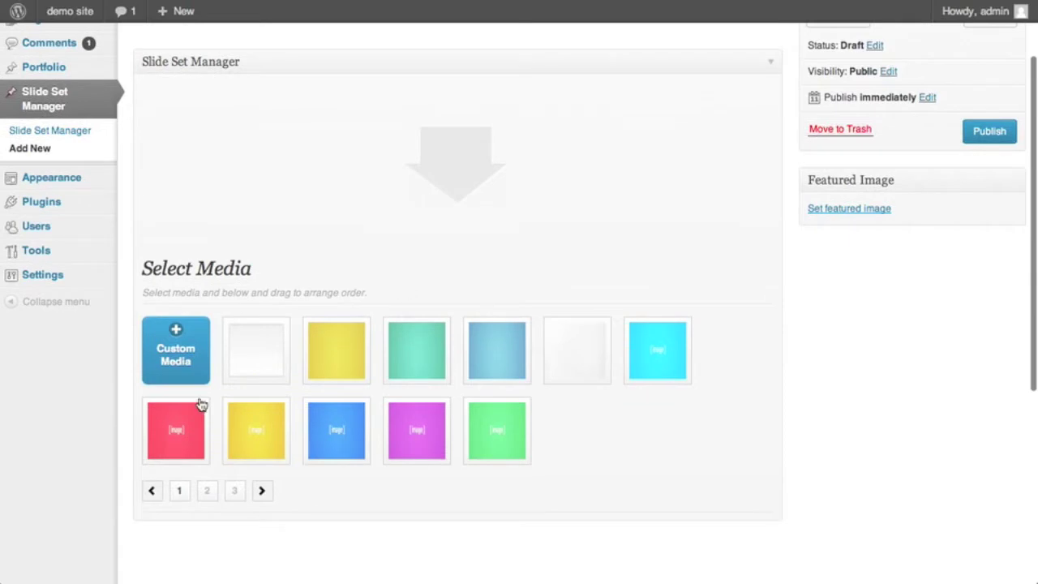
pyautogui.click(661, 353)
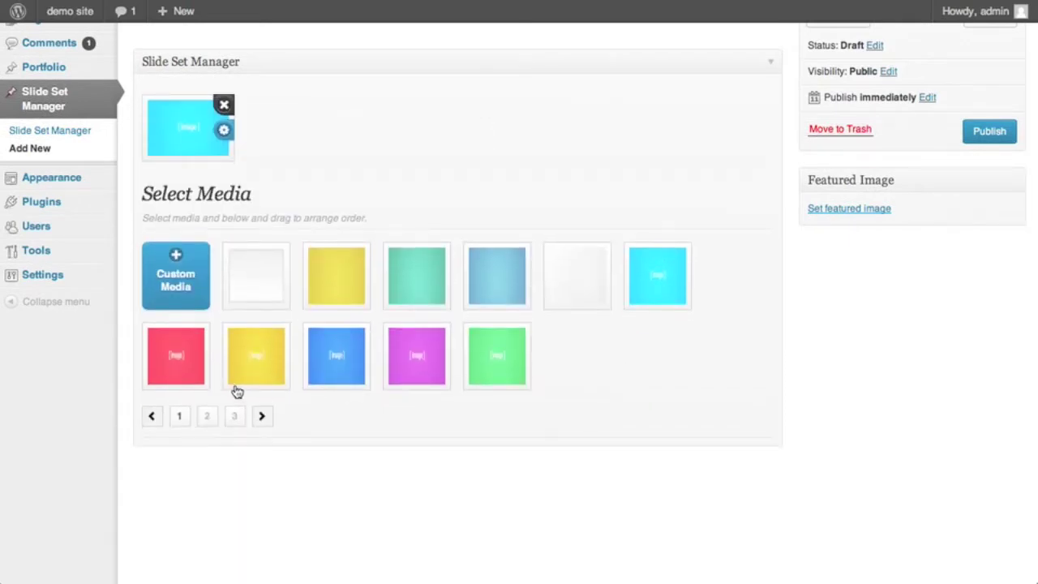
pyautogui.click(196, 365)
pyautogui.click(256, 365)
pyautogui.click(365, 365)
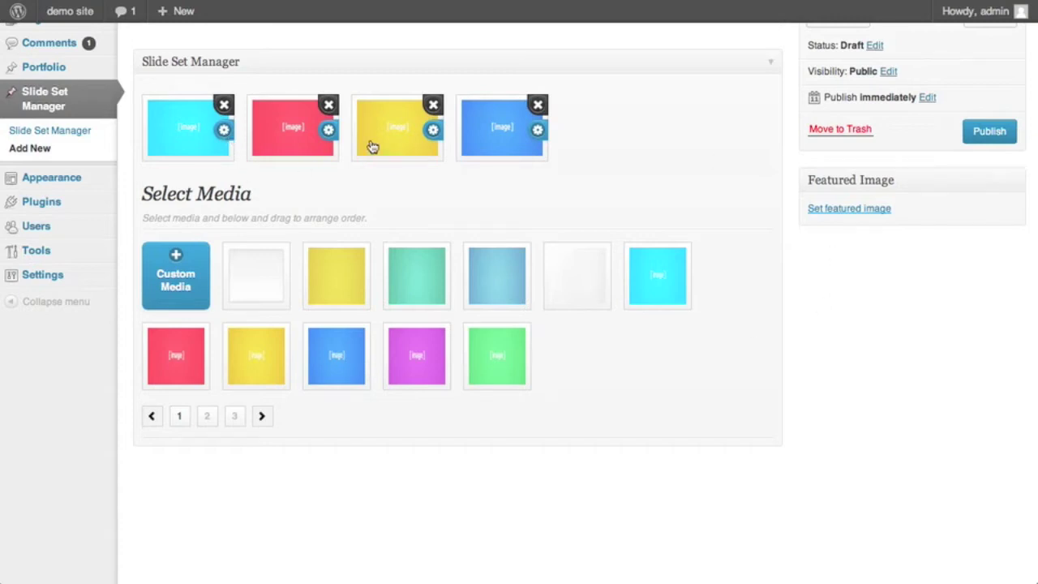
# Step: Expand the cyan slide's Media settings and select its Media URL field
pyautogui.click(224, 130)
pyautogui.click(424, 248)
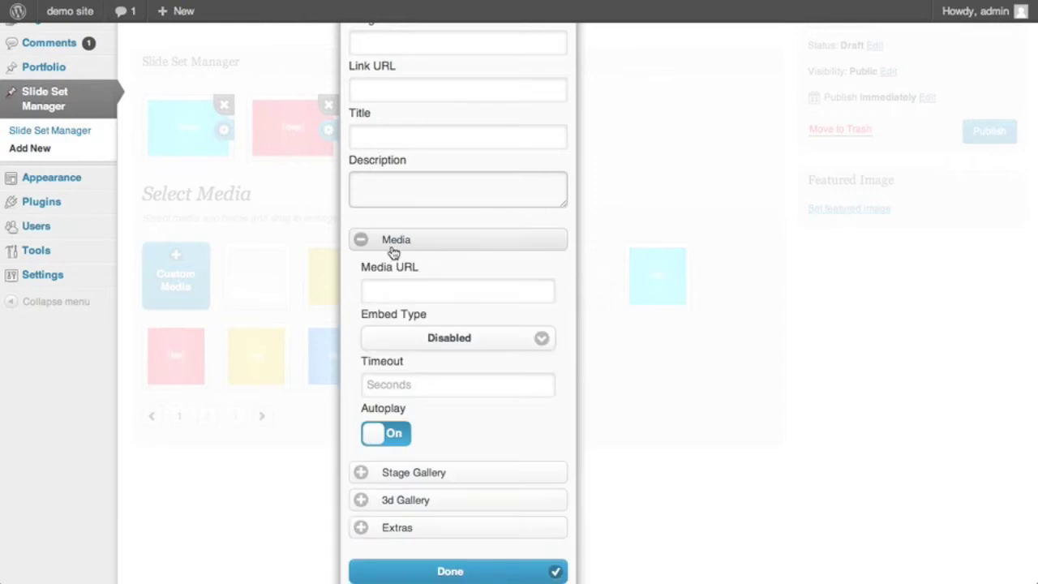
pyautogui.click(411, 288)
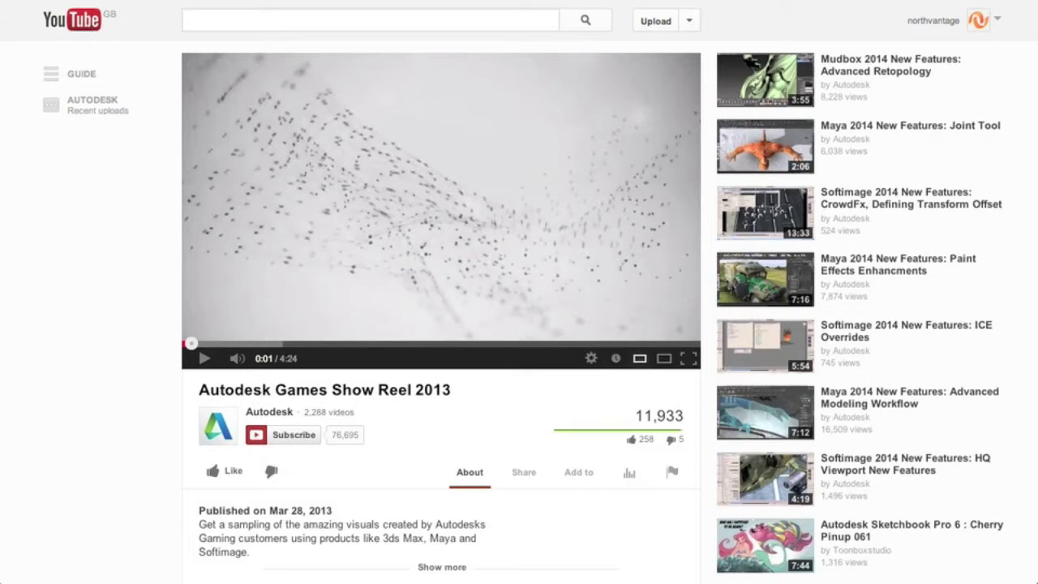
# Step: Paste the copied YouTube video address into the cyan slide's Media URL
pyautogui.click(245, 39)
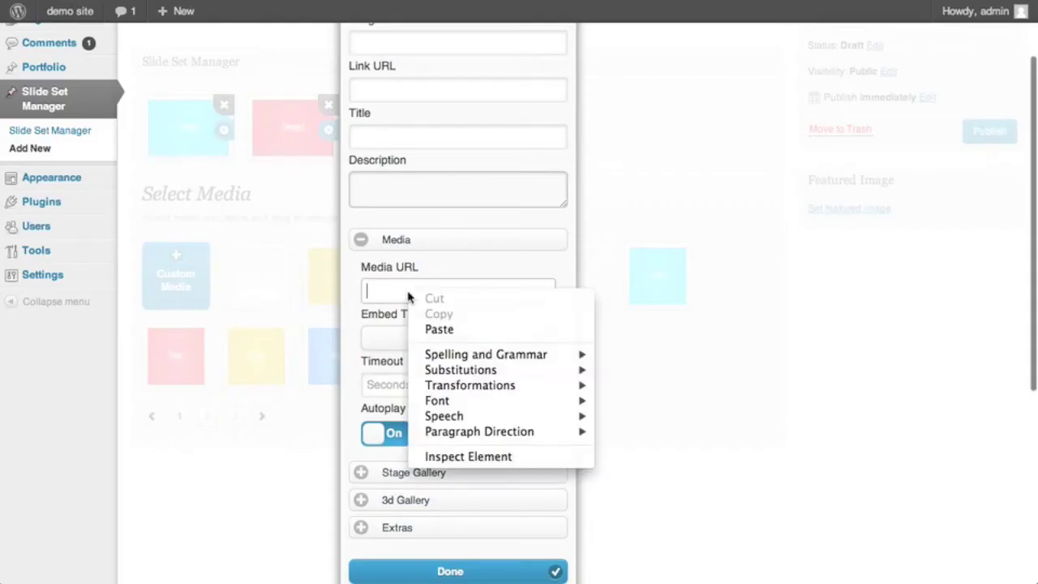
pyautogui.rightClick(410, 290)
pyautogui.click(439, 329)
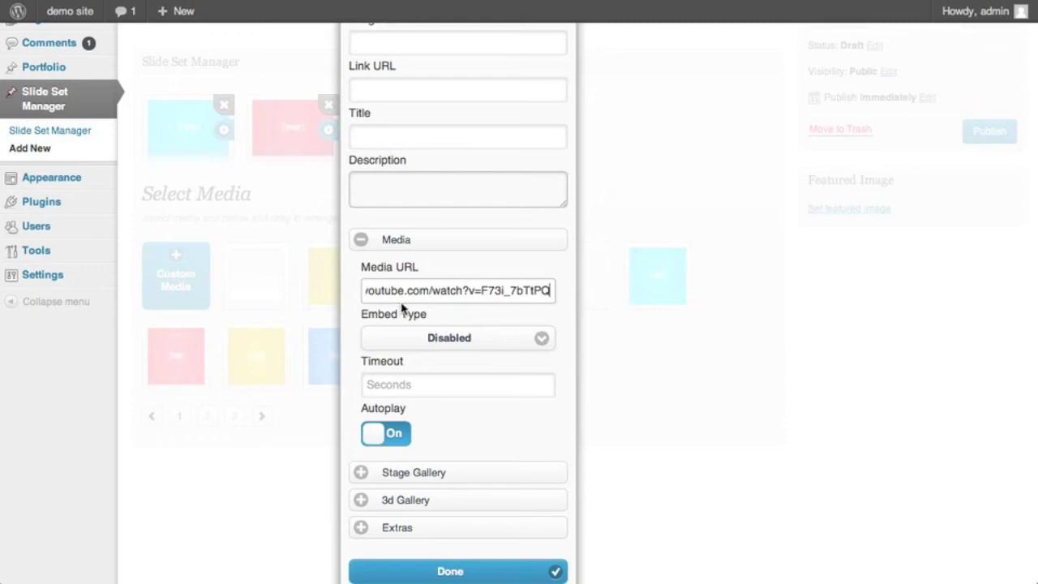
pyautogui.moveTo(401, 298); pyautogui.dragTo(579, 294)
# Step: Set the cyan slide's embed type to YouTube, title it 'YouTube Video', and save
pyautogui.click(470, 346)
pyautogui.click(456, 363)
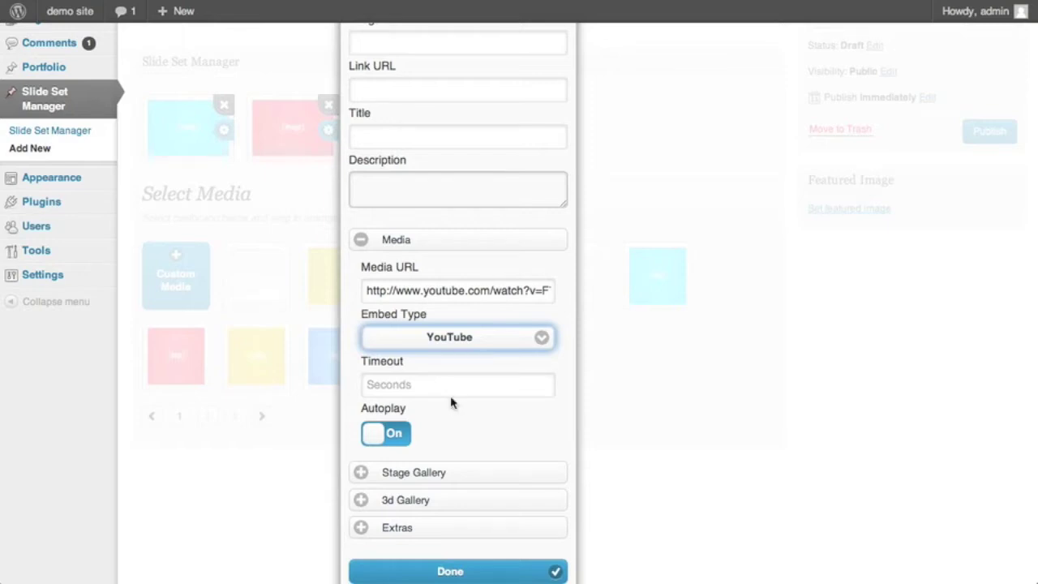
pyautogui.scroll(1, 439, 194)
pyautogui.click(433, 167)
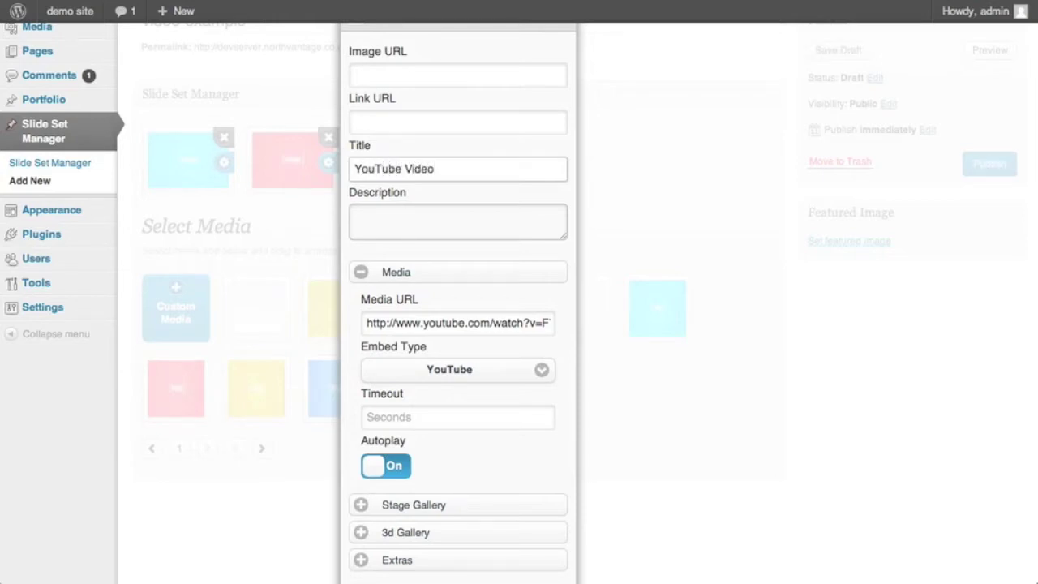
pyautogui.scroll(-1, 450, 187)
pyautogui.click(436, 556)
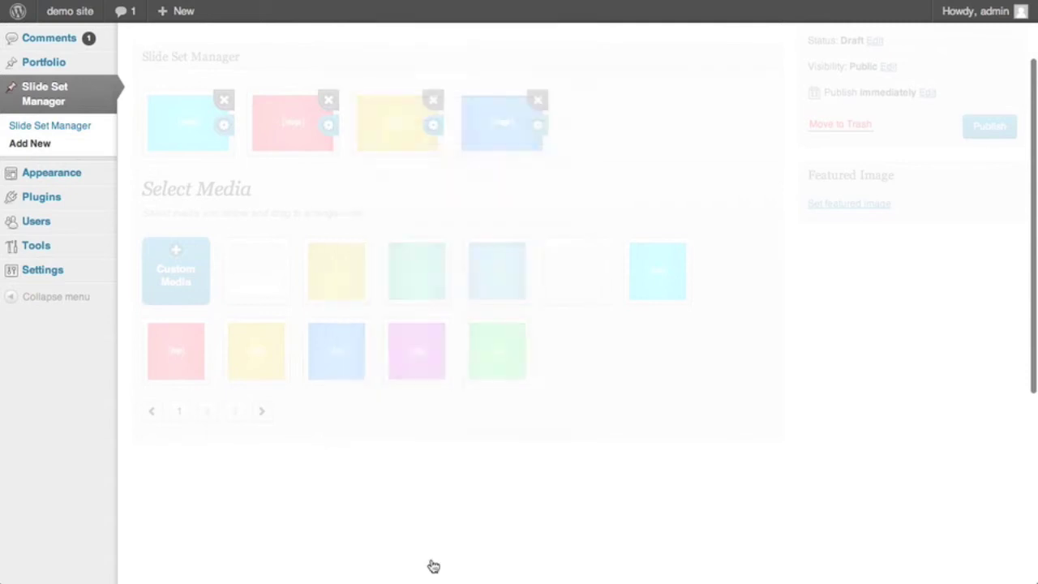
pyautogui.scroll(1, 408, 276)
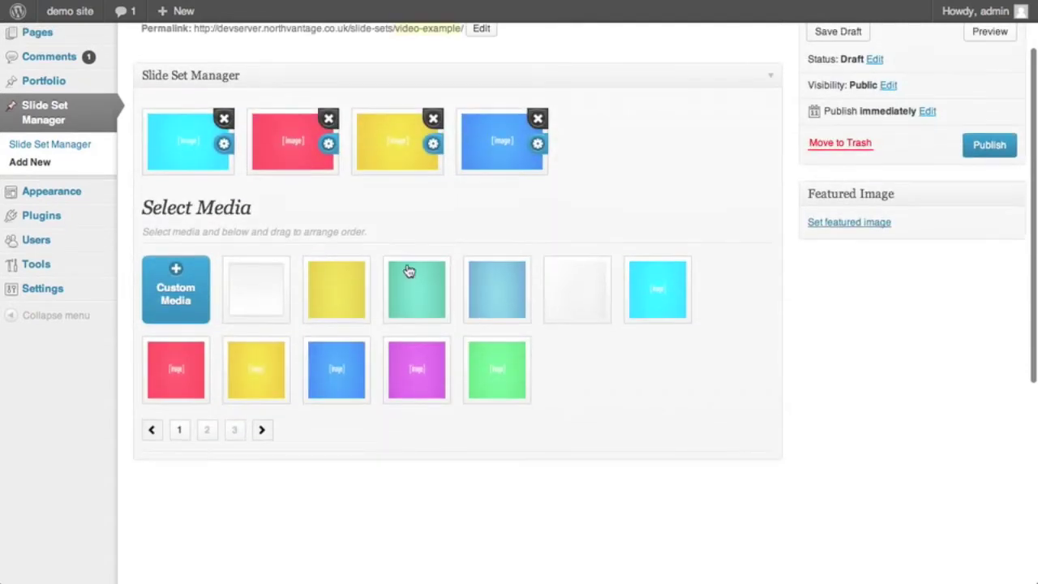
pyautogui.click(328, 144)
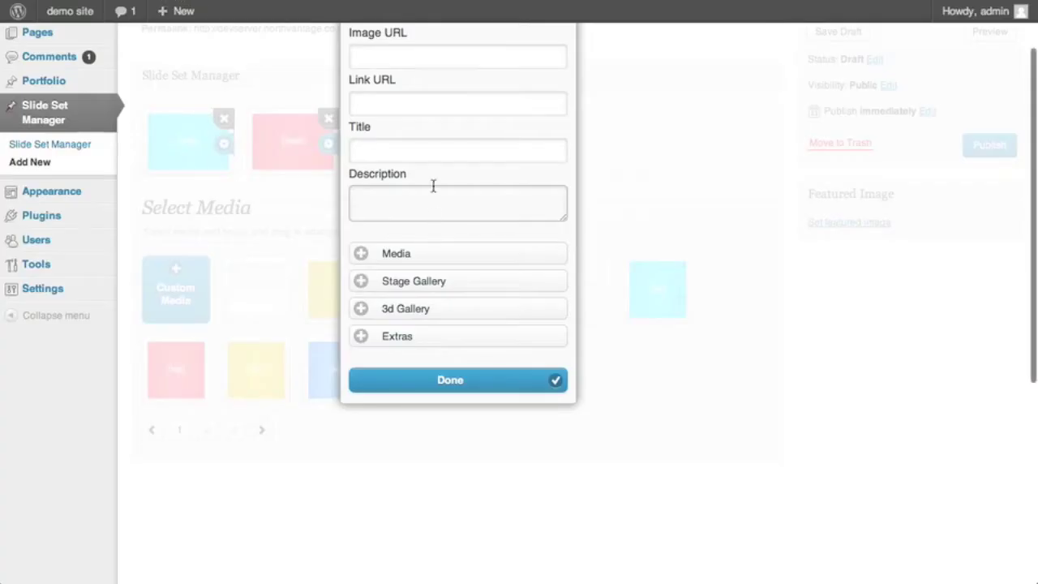
pyautogui.click(405, 255)
pyautogui.click(430, 304)
pyautogui.rightClick(430, 305)
pyautogui.click(461, 344)
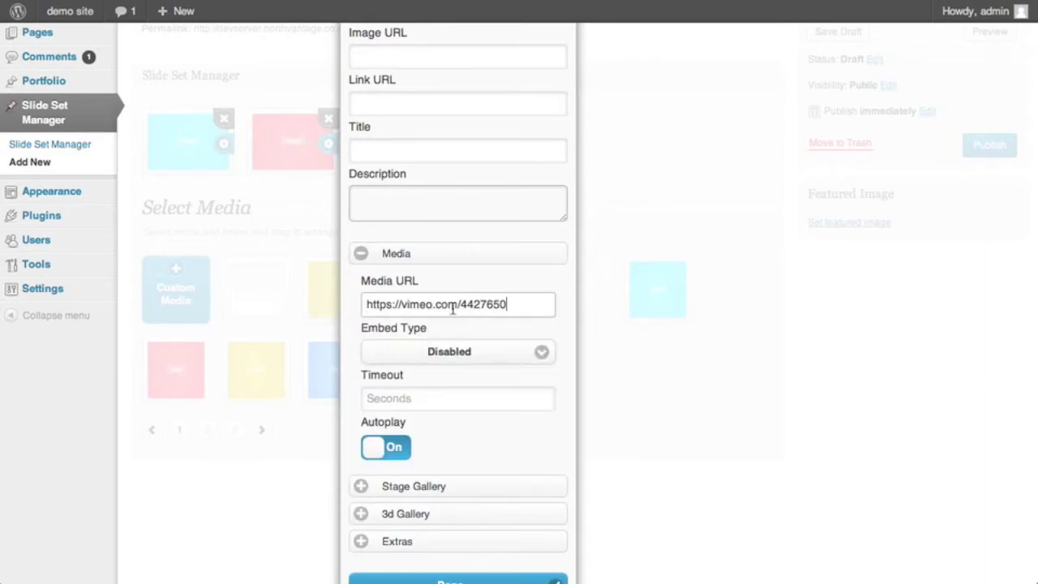
pyautogui.click(523, 352)
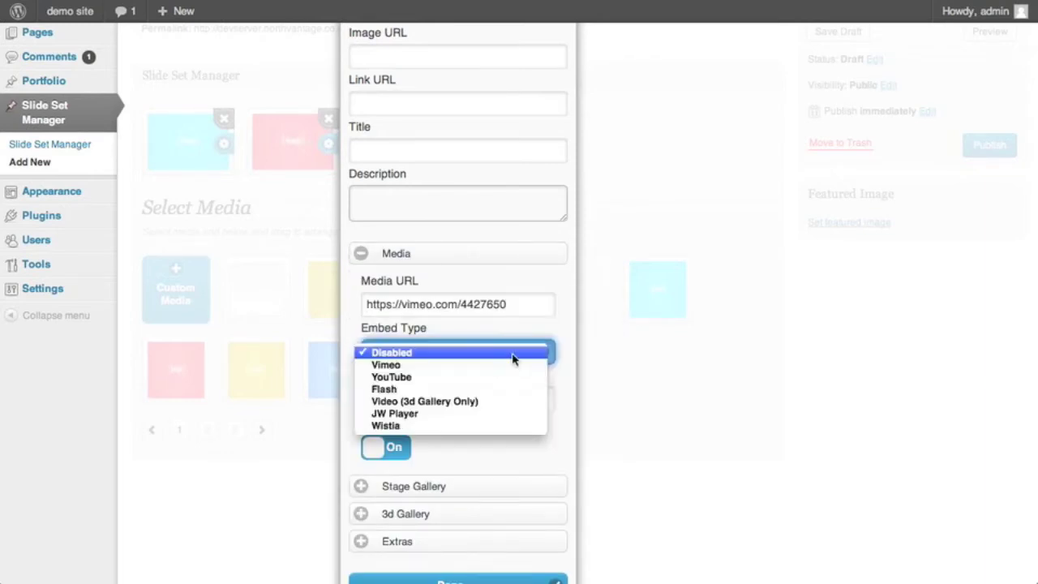
pyautogui.click(494, 366)
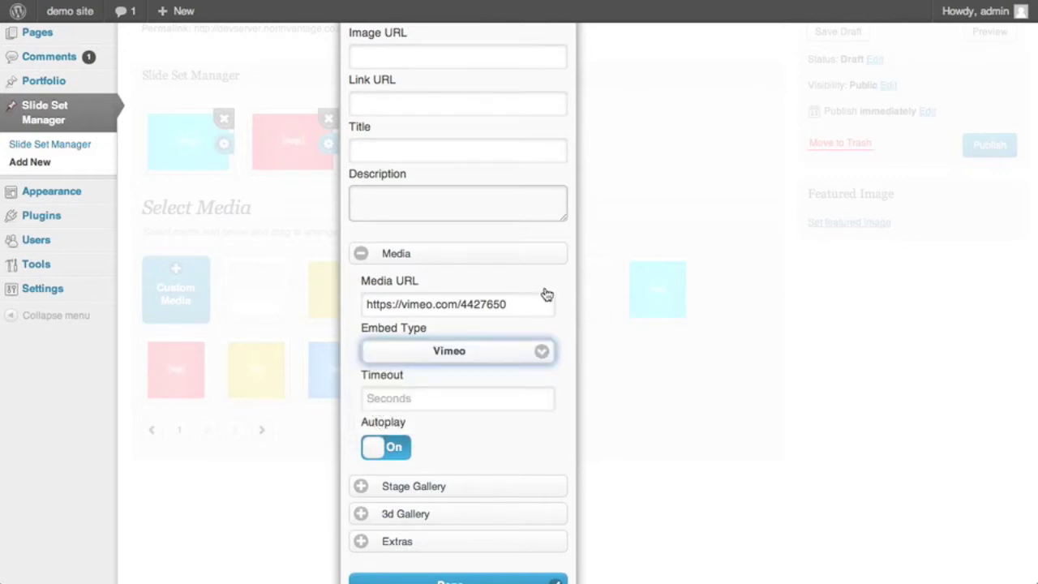
pyautogui.click(377, 149)
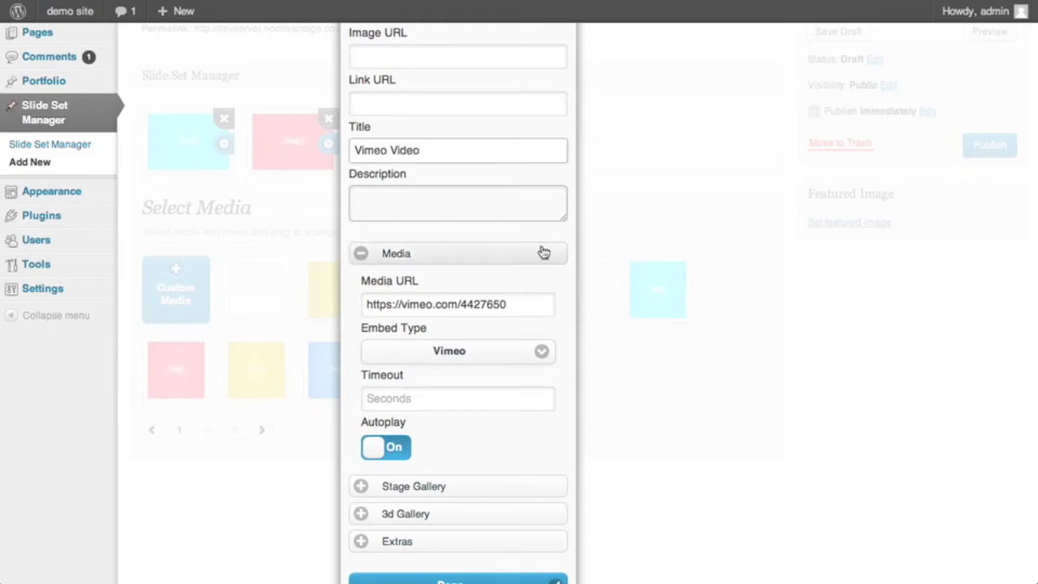
pyautogui.scroll(-1, 535, 284)
# Step: Save the red slide, then expand the yellow slide's Media settings
pyautogui.click(451, 540)
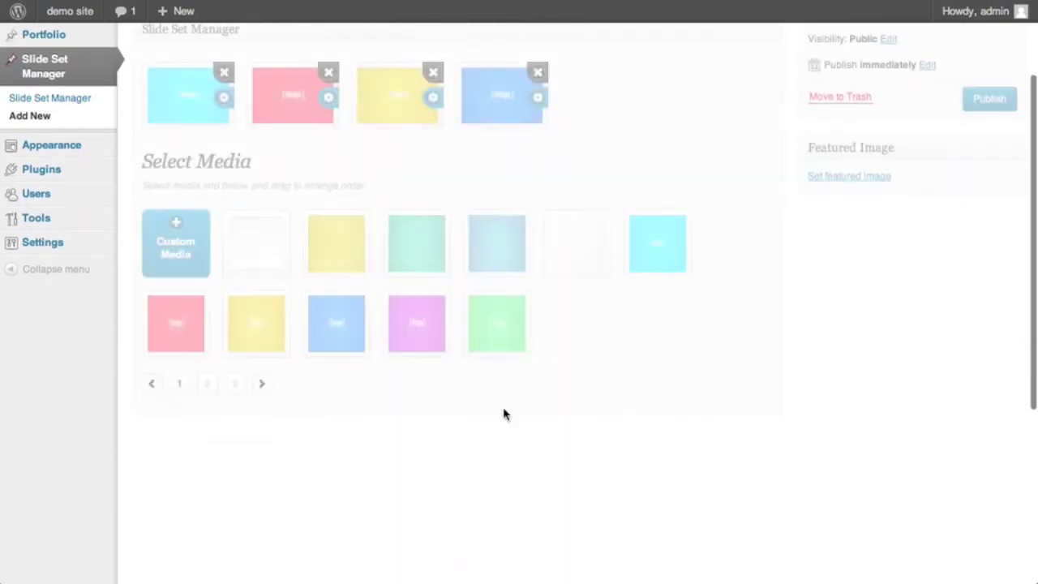
pyautogui.click(433, 120)
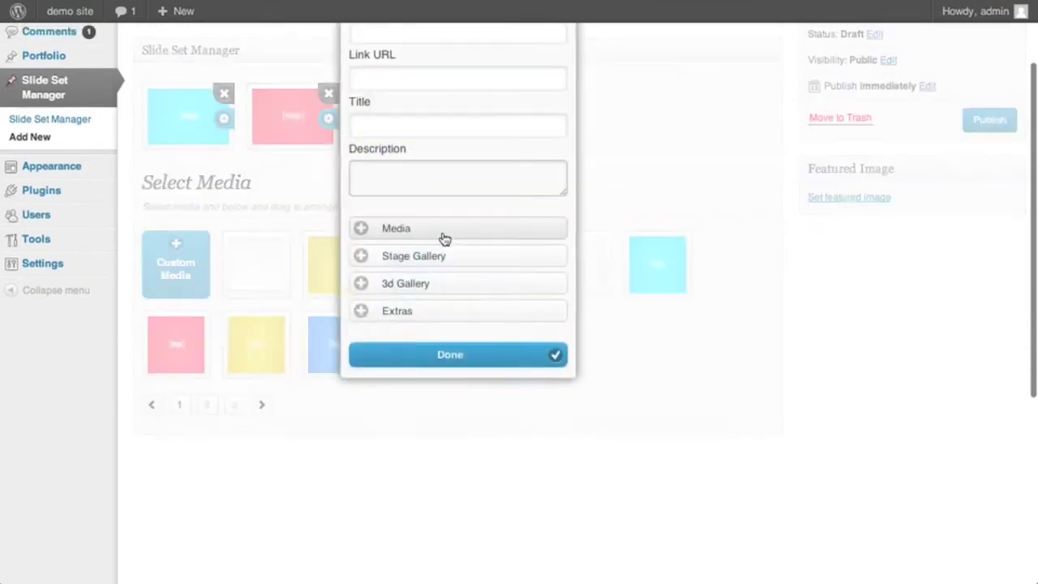
pyautogui.scroll(1, 442, 235)
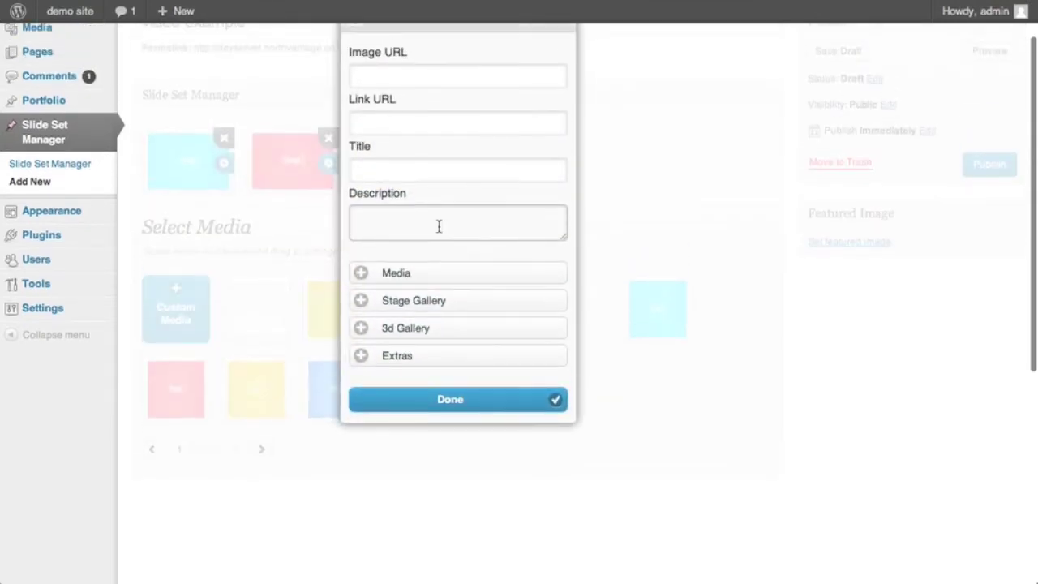
pyautogui.click(428, 171)
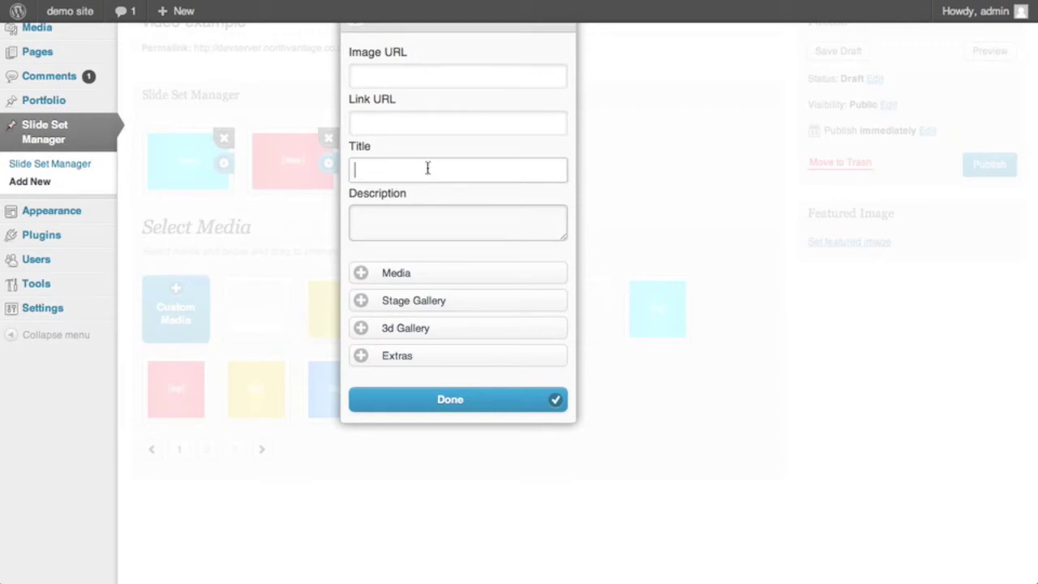
pyautogui.click(422, 276)
# Step: Copy the Wistia share link for 'We Love Music' from the Borrowed Video project
pyautogui.click(584, 0)
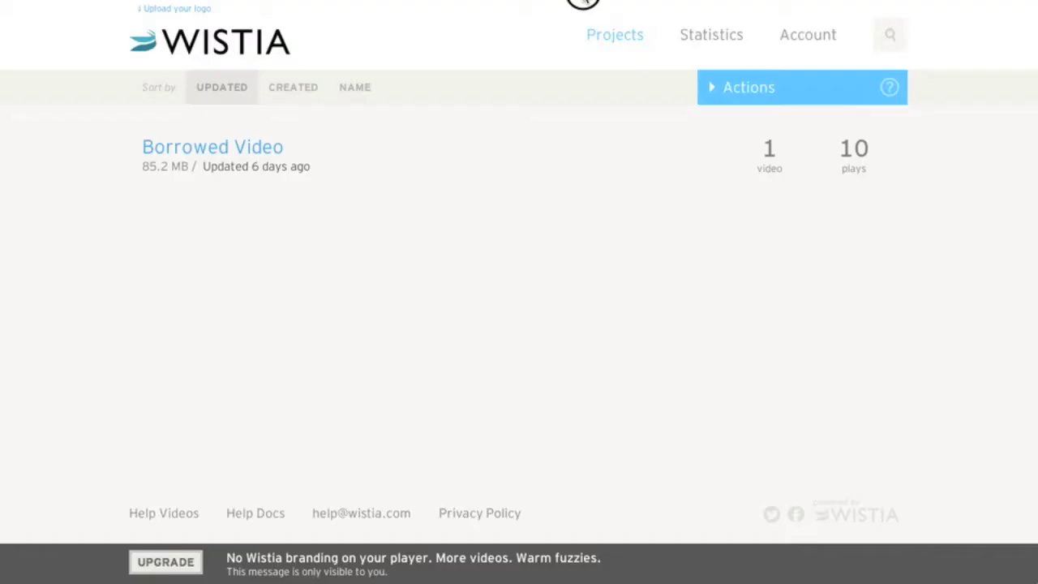
pyautogui.click(254, 146)
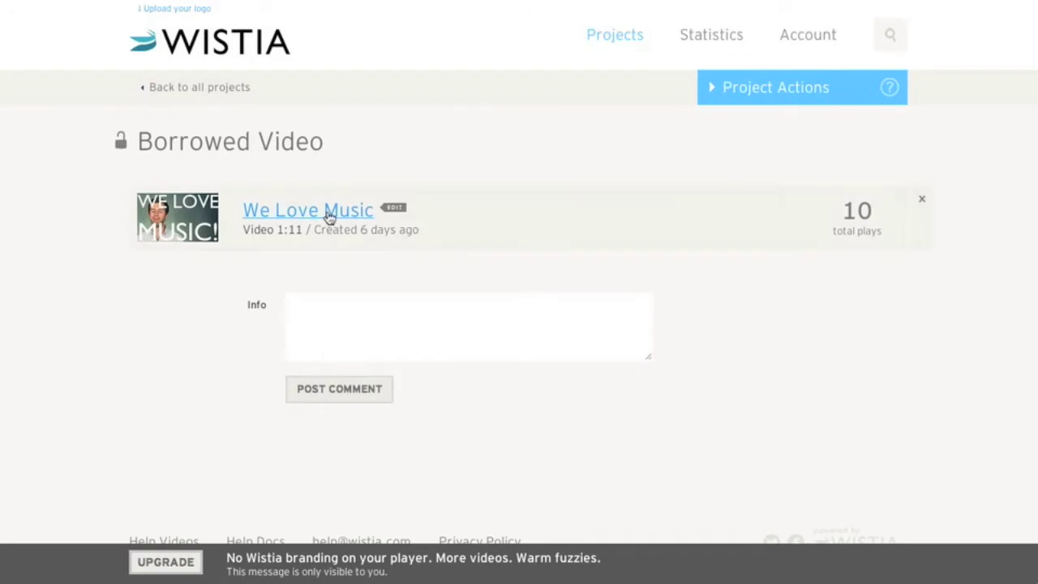
pyautogui.click(329, 212)
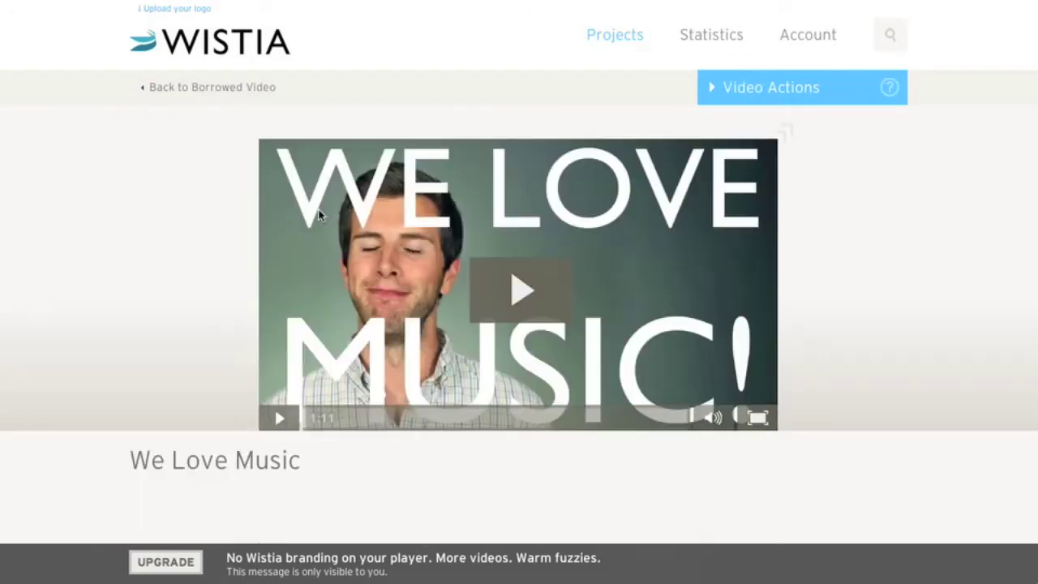
pyautogui.click(835, 96)
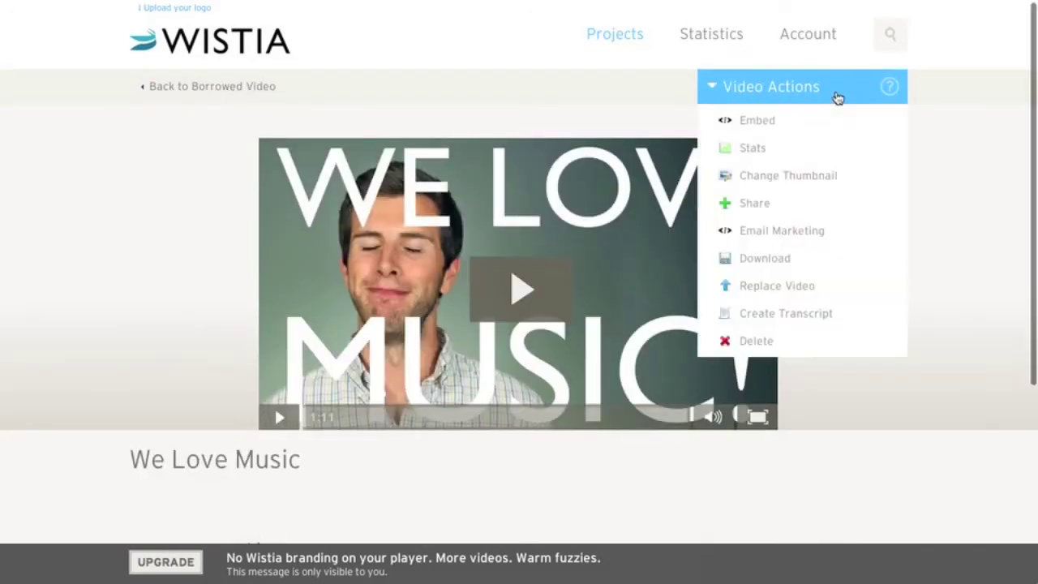
pyautogui.click(747, 204)
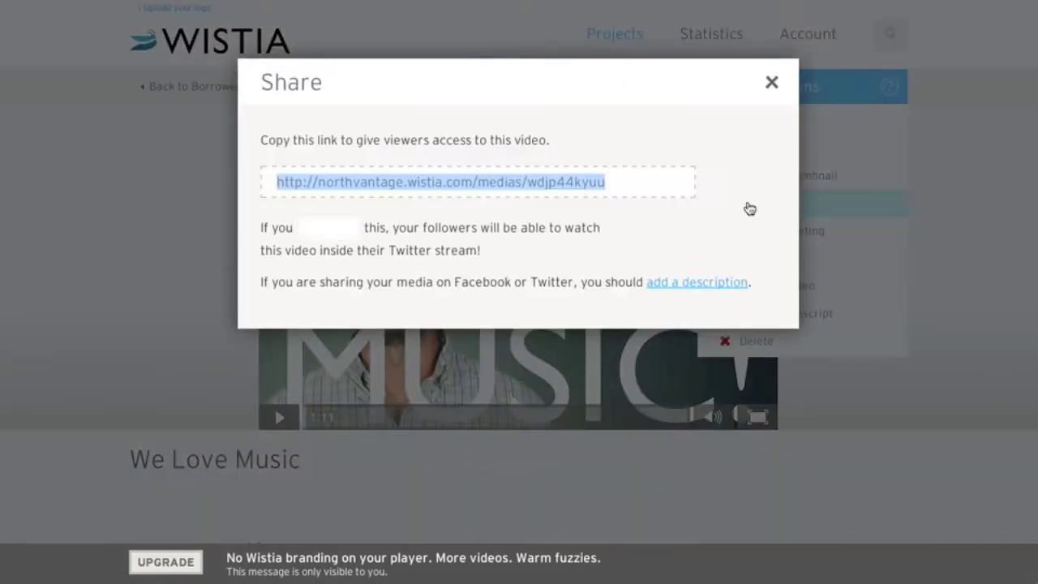
pyautogui.rightClick(576, 182)
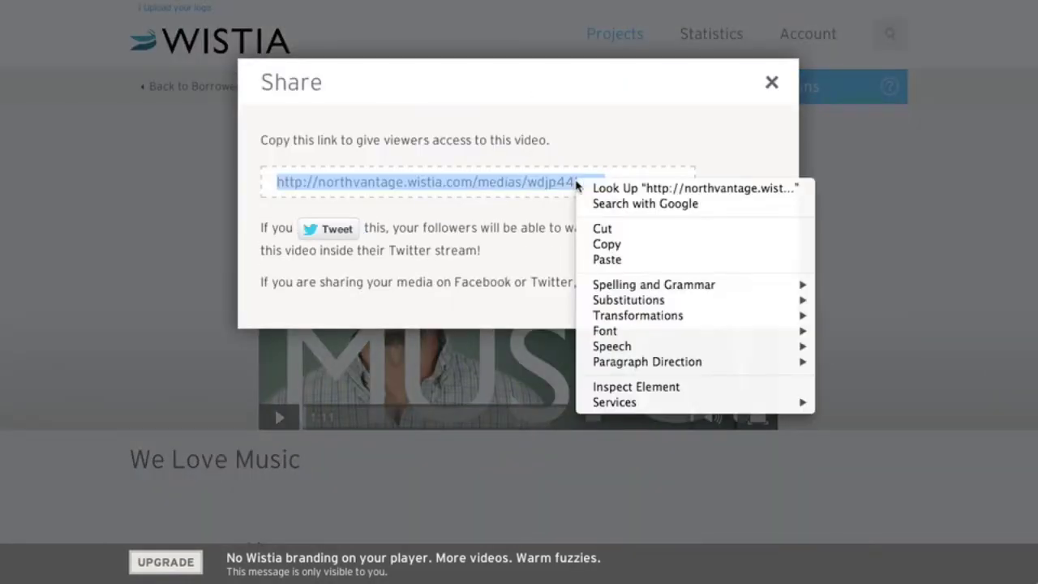
pyautogui.click(603, 241)
# Step: Paste the Wistia link into the yellow slide's Media URL, set embed type Wistia, and save
pyautogui.click(848, 220)
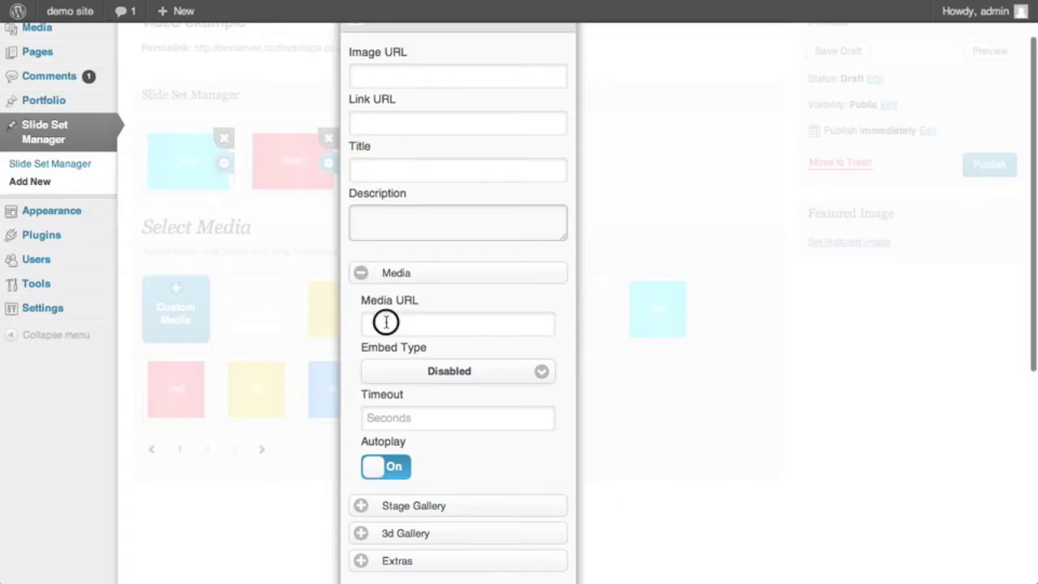
pyautogui.rightClick(389, 328)
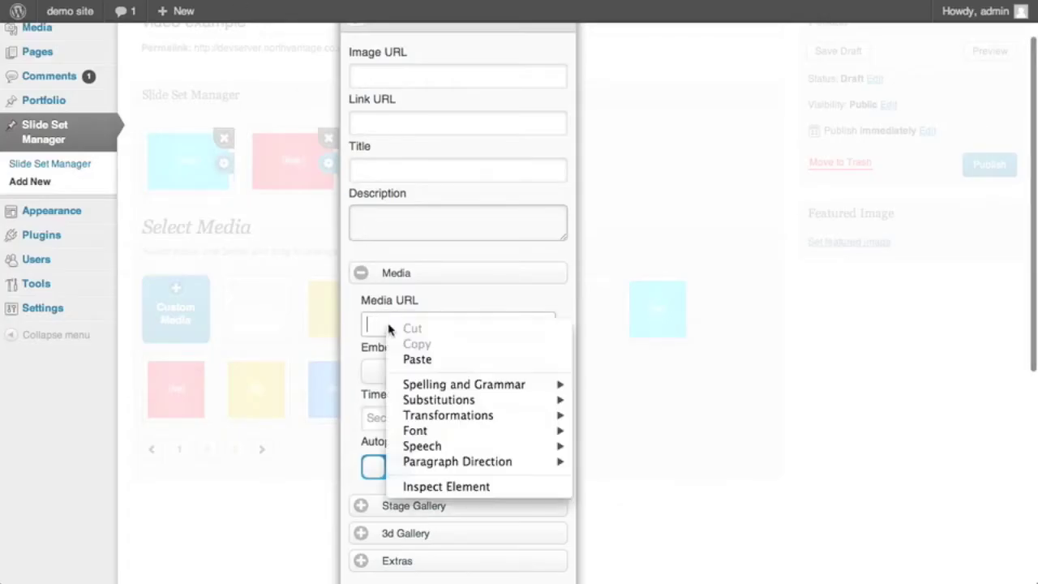
pyautogui.click(417, 360)
pyautogui.click(494, 374)
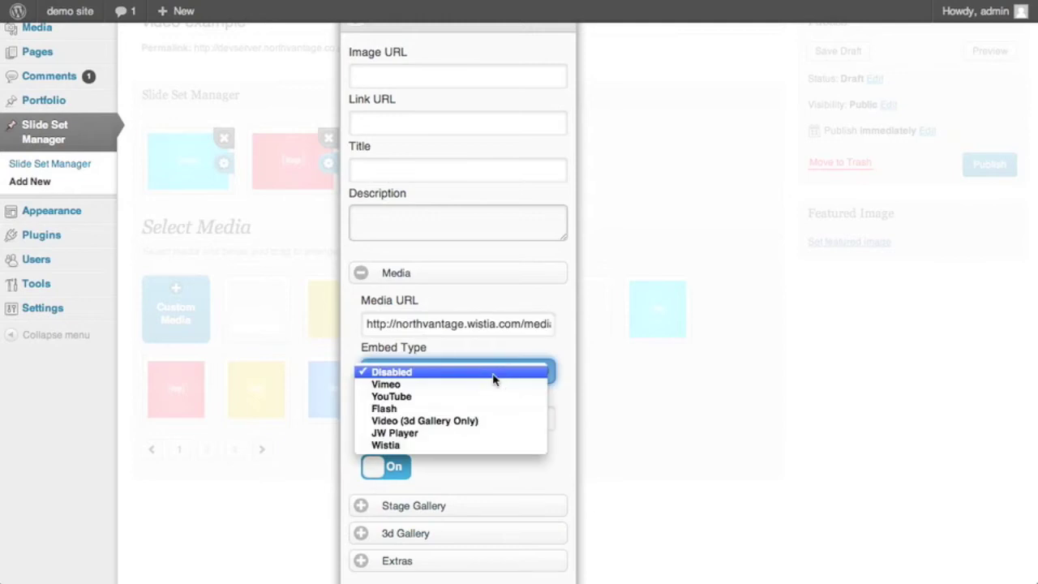
pyautogui.click(470, 445)
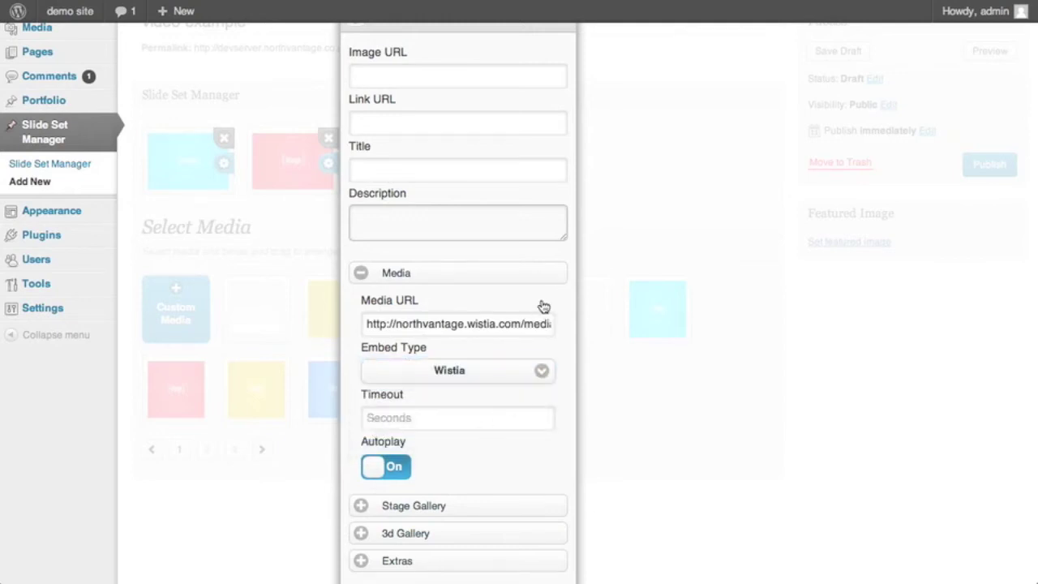
pyautogui.scroll(-2, 550, 351)
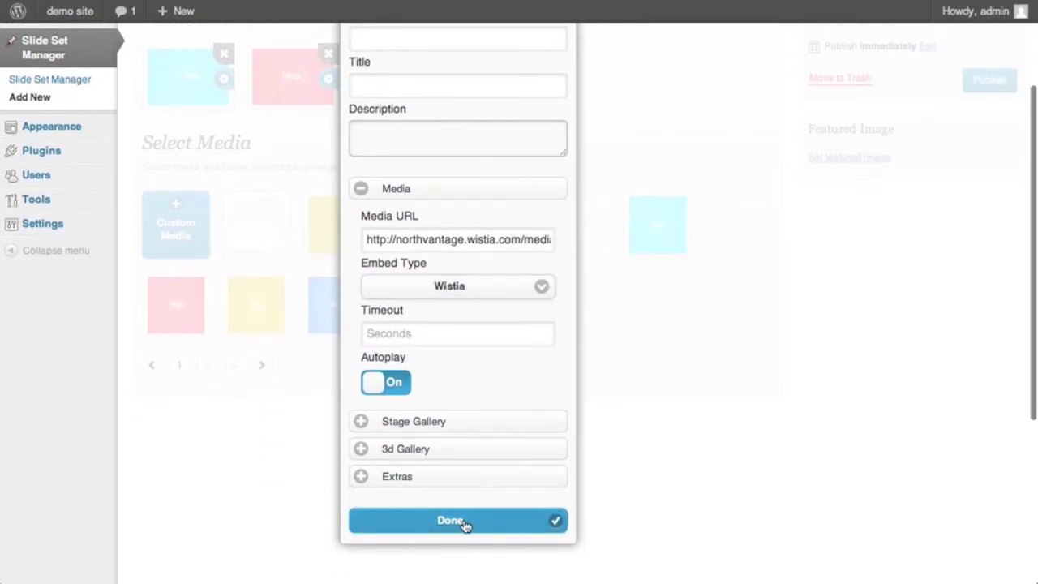
pyautogui.click(463, 523)
# Step: Review the settings of the YouTube Video and Vimeo Video slides
pyautogui.scroll(2, 514, 308)
pyautogui.scroll(1, 540, 235)
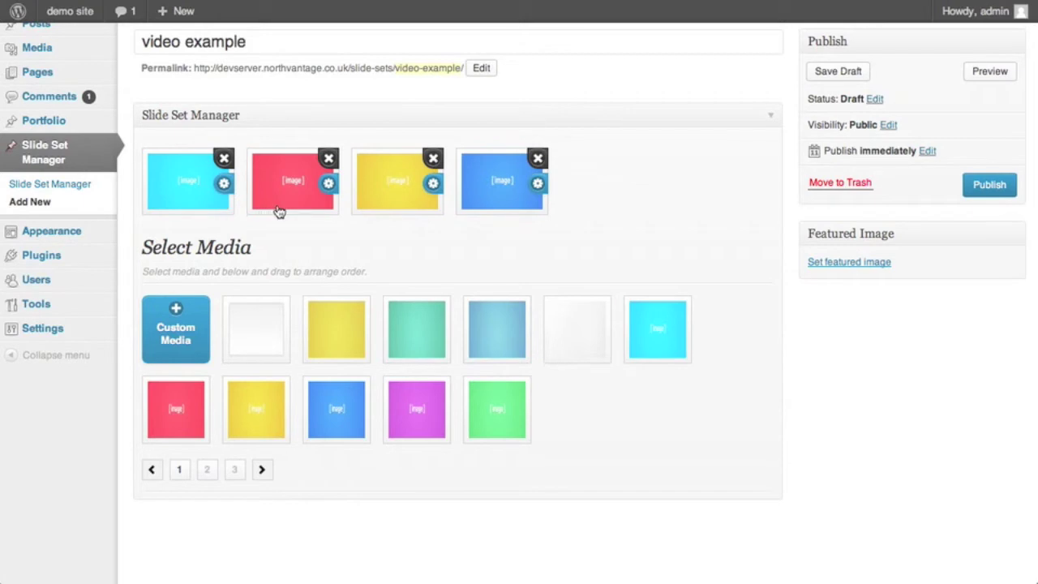
pyautogui.click(224, 184)
pyautogui.scroll(-2, 485, 382)
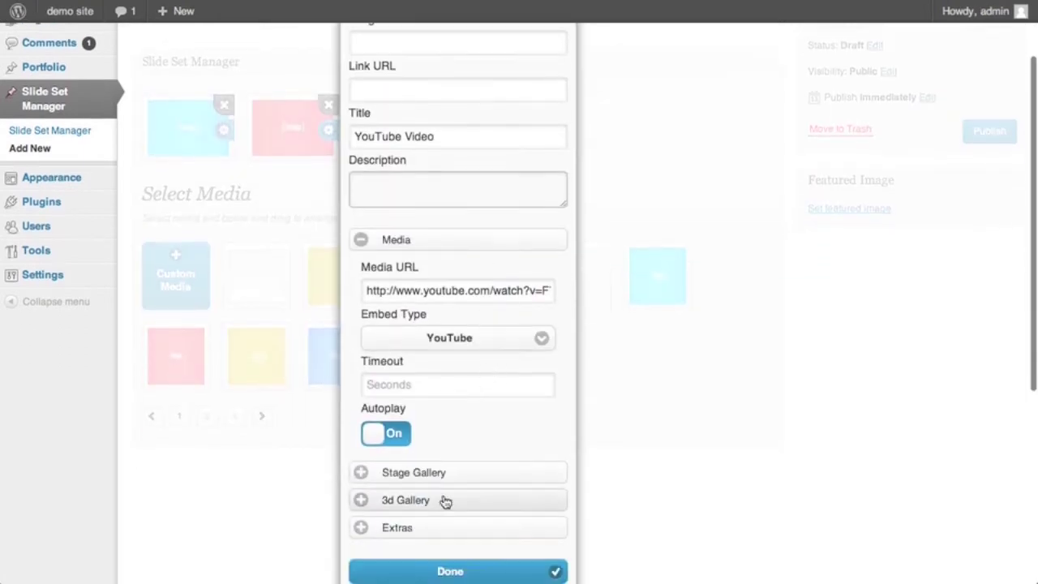
pyautogui.click(424, 568)
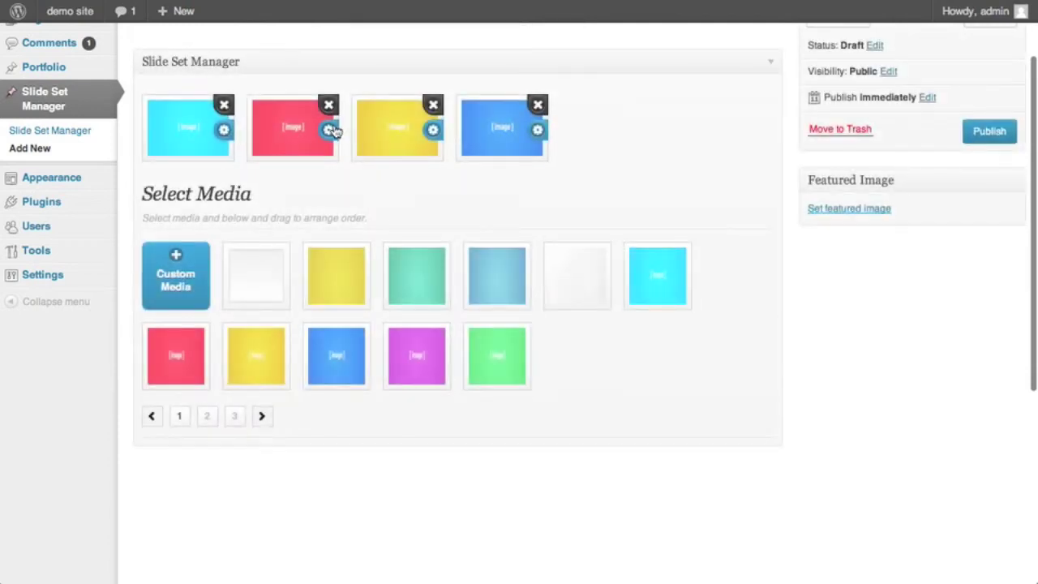
pyautogui.click(330, 136)
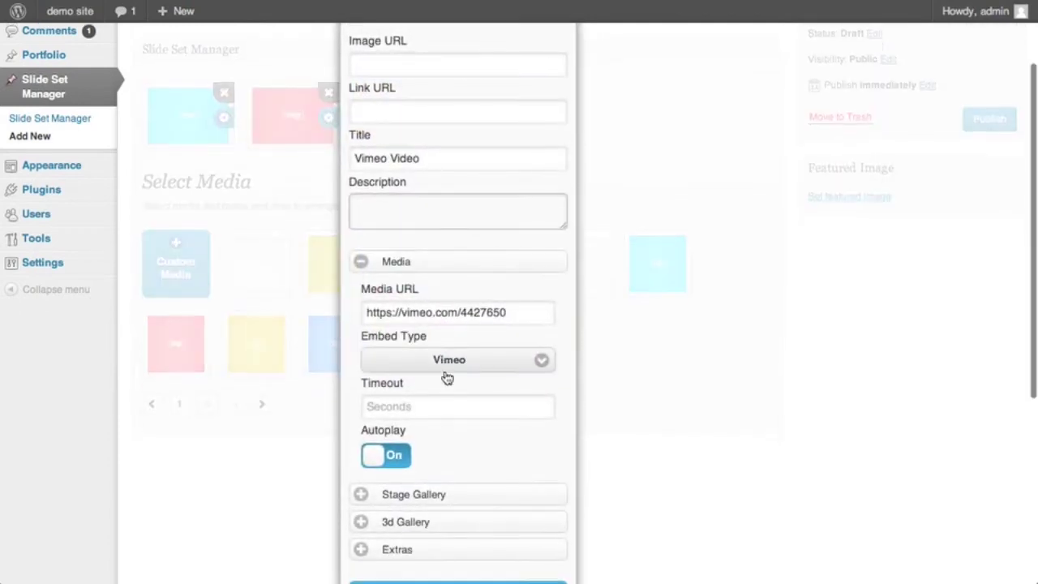
pyautogui.scroll(-3, 438, 438)
pyautogui.click(429, 514)
# Step: Review the settings of the yellow and blue slides
pyautogui.scroll(2, 444, 268)
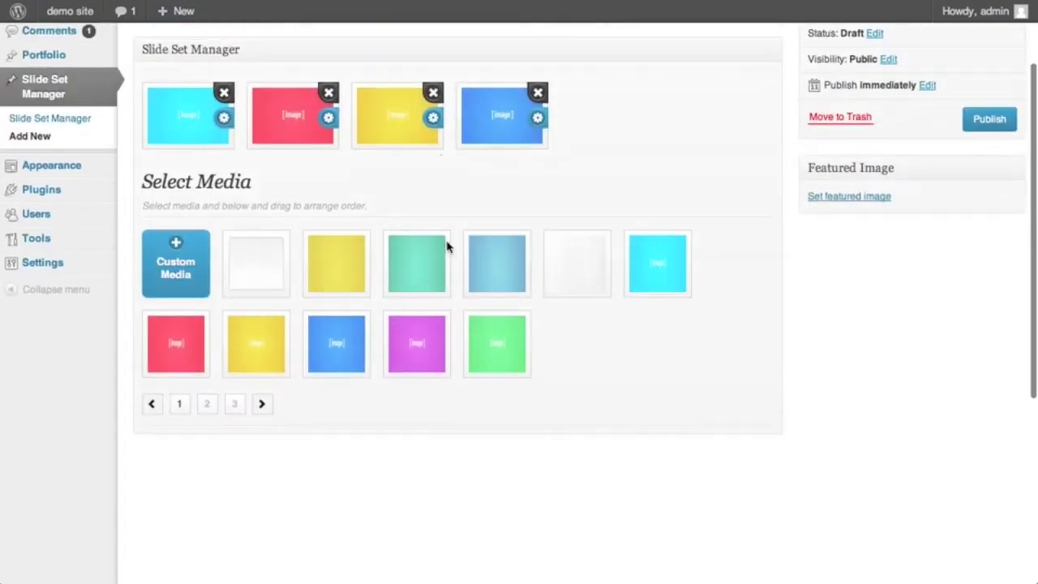
pyautogui.click(433, 120)
pyautogui.scroll(-3, 470, 430)
pyautogui.click(423, 558)
pyautogui.scroll(2, 498, 320)
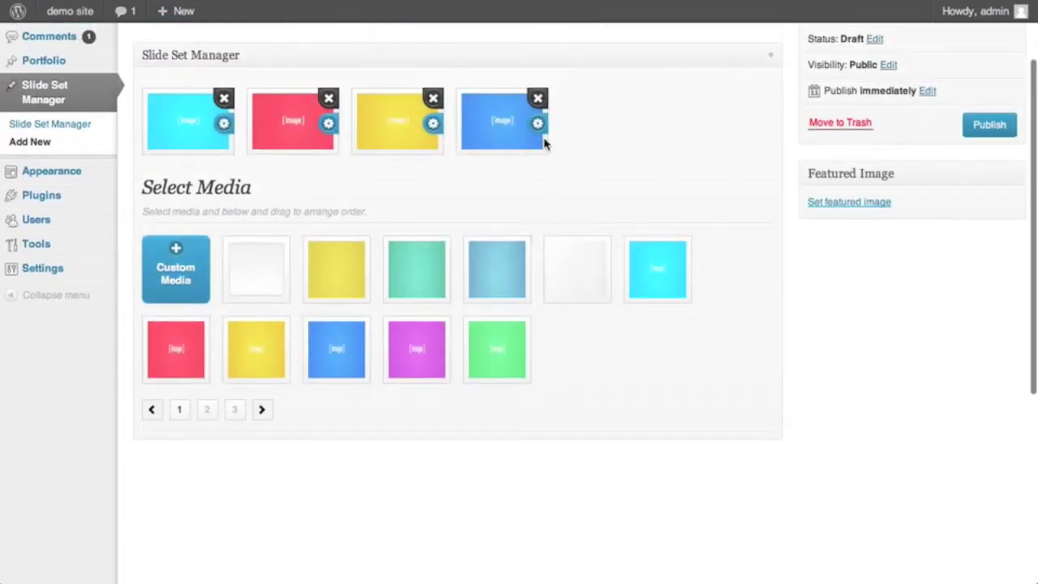
pyautogui.click(540, 124)
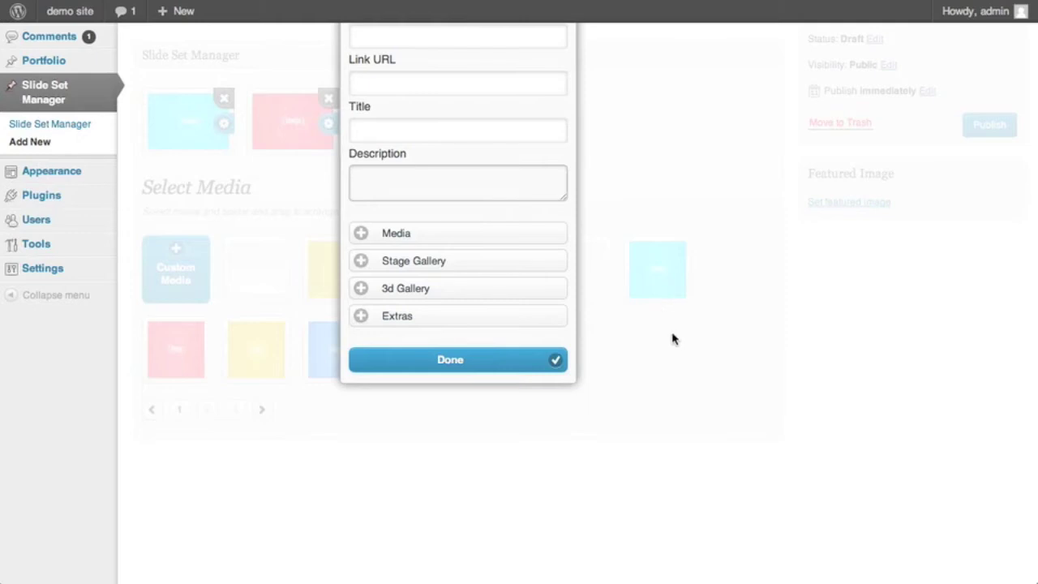
pyautogui.click(519, 361)
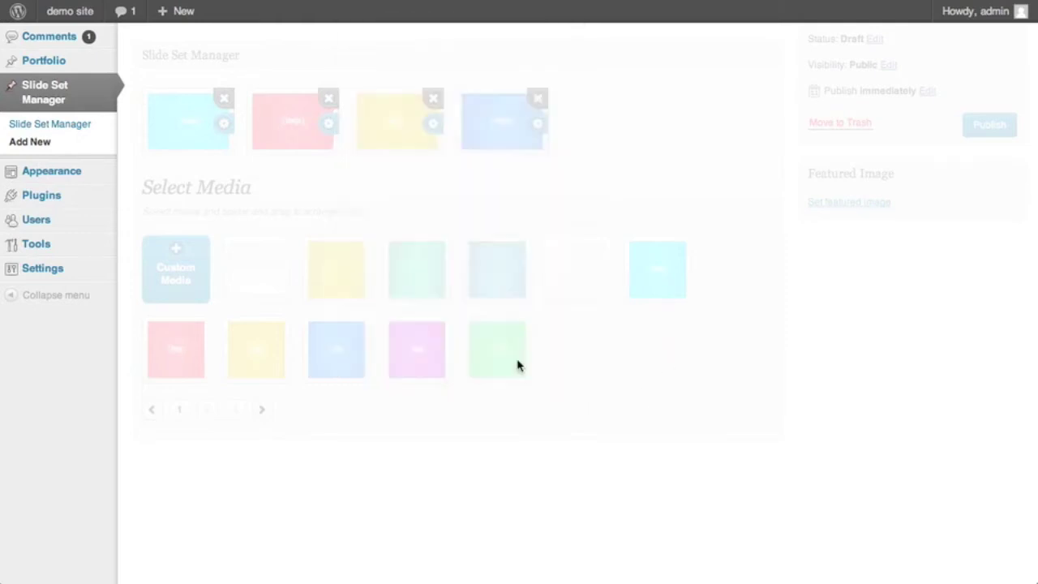
# Step: Copy the File URL of the uploaded video.mp4 from its Edit Media page
pyautogui.scroll(2, 437, 317)
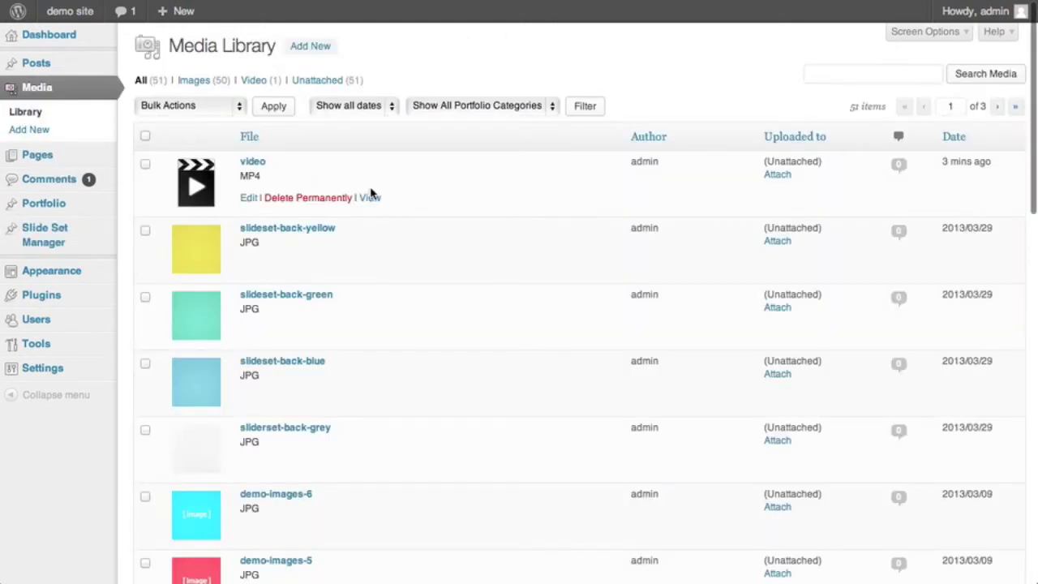
pyautogui.click(370, 198)
pyautogui.click(253, 162)
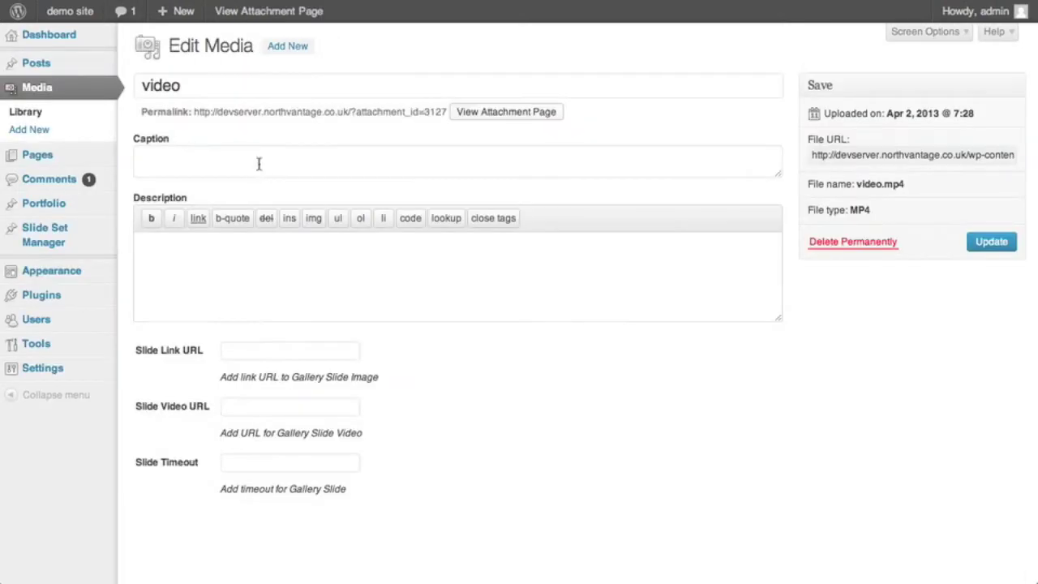
pyautogui.moveTo(814, 155); pyautogui.dragTo(1035, 160)
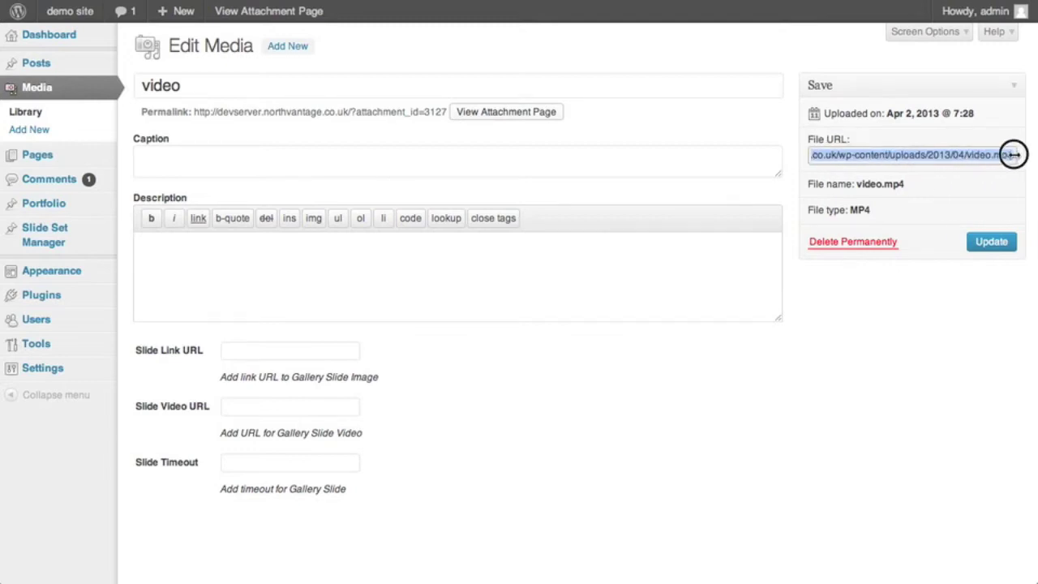
pyautogui.rightClick(970, 154)
pyautogui.click(984, 212)
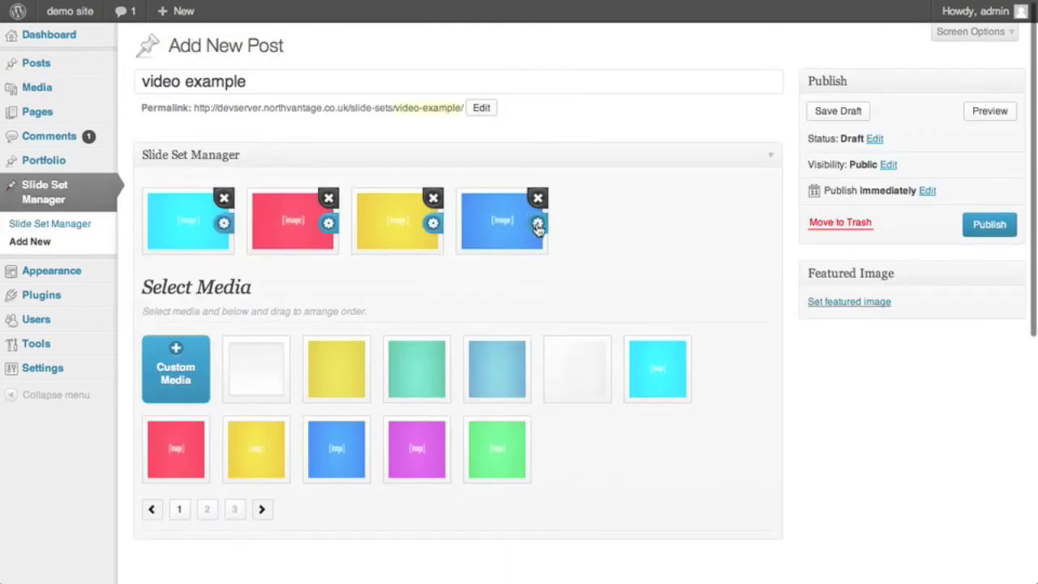
# Step: Title the blue slide 'JW Player' and paste the video.mp4 URL as its media
pyautogui.click(538, 224)
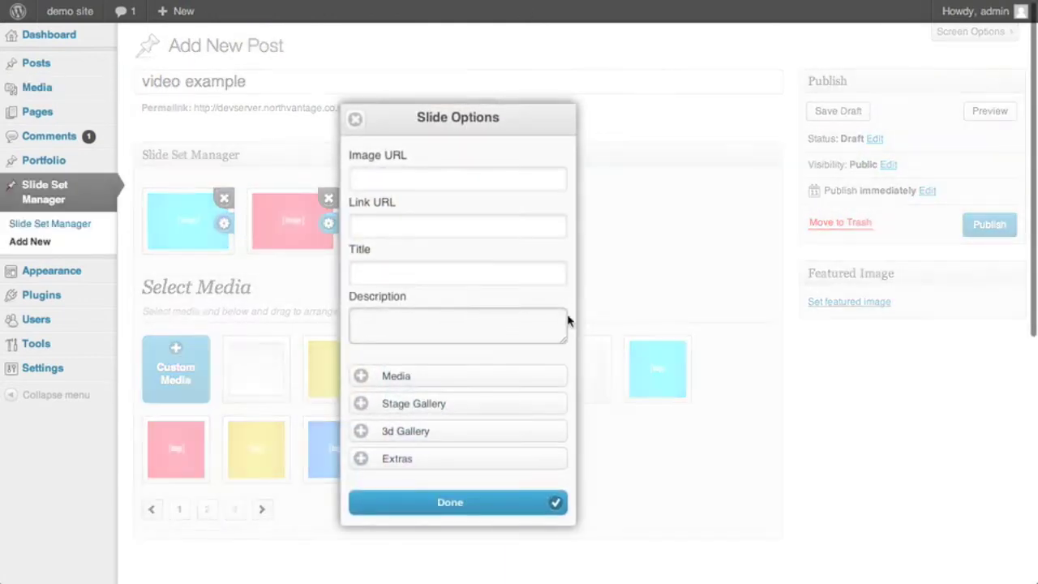
pyautogui.click(431, 276)
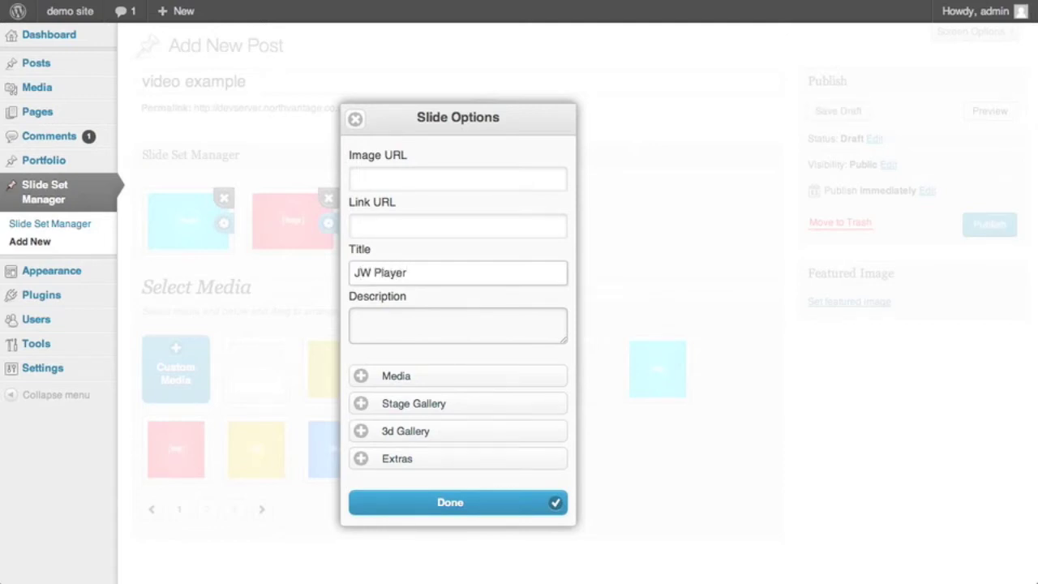
pyautogui.click(408, 381)
pyautogui.scroll(-2, 475, 403)
pyautogui.click(439, 380)
pyautogui.rightClick(439, 380)
pyautogui.click(470, 416)
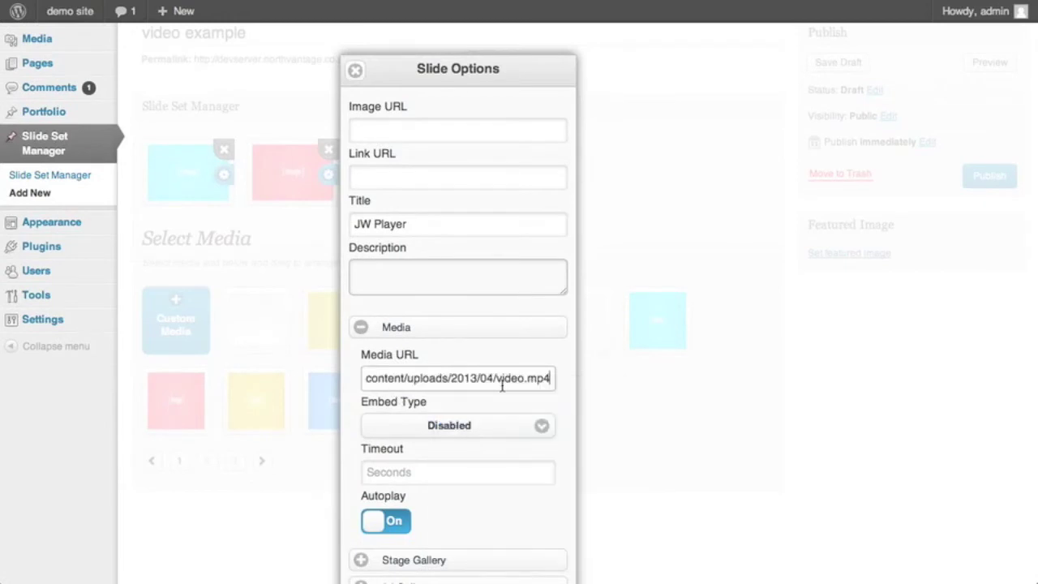
# Step: Set the slide's embed type to JW Player and save its settings
pyautogui.click(430, 433)
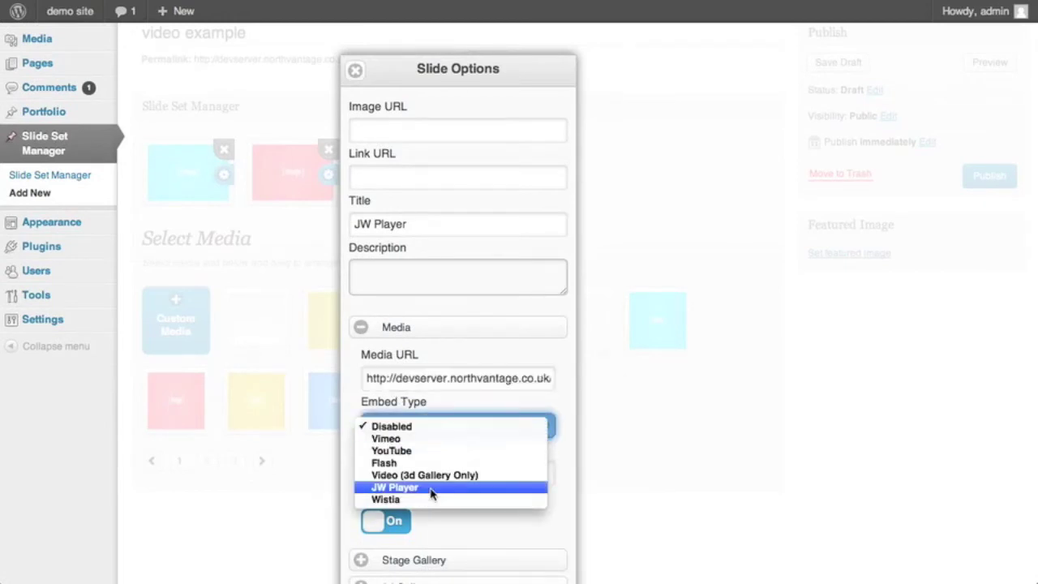
pyautogui.click(433, 488)
pyautogui.scroll(-3, 487, 365)
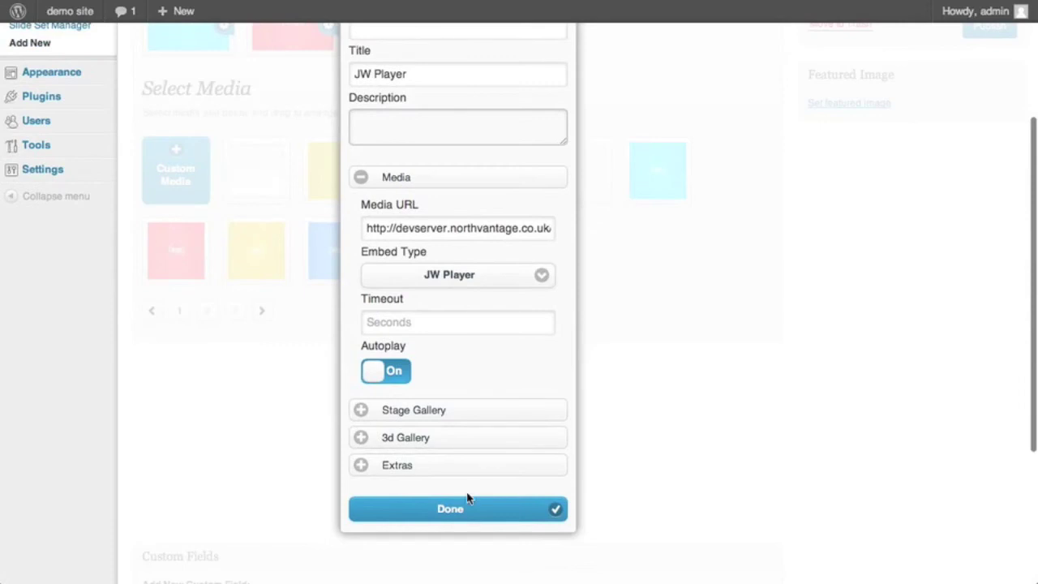
pyautogui.click(467, 500)
pyautogui.scroll(4, 512, 365)
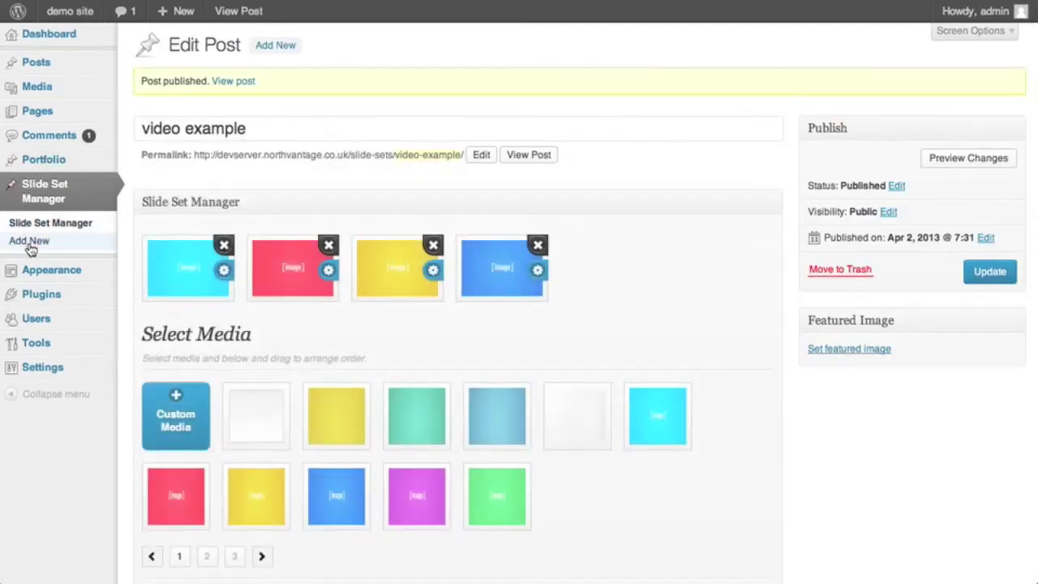
# Step: Search the plugin directory for 'jw play', then install and activate JW Player for WordPress
pyautogui.moveTo(39, 297)
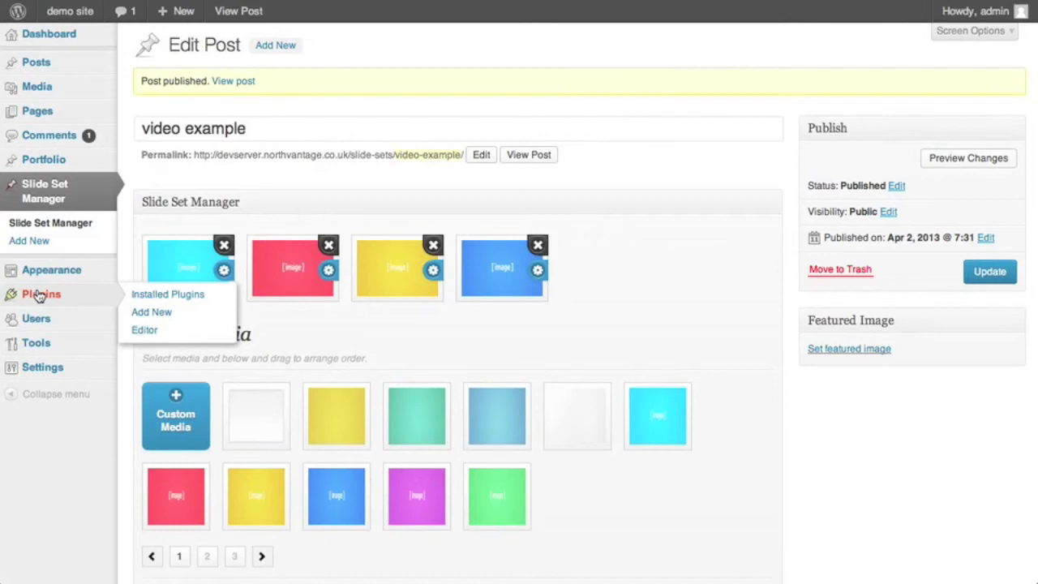
pyautogui.click(39, 295)
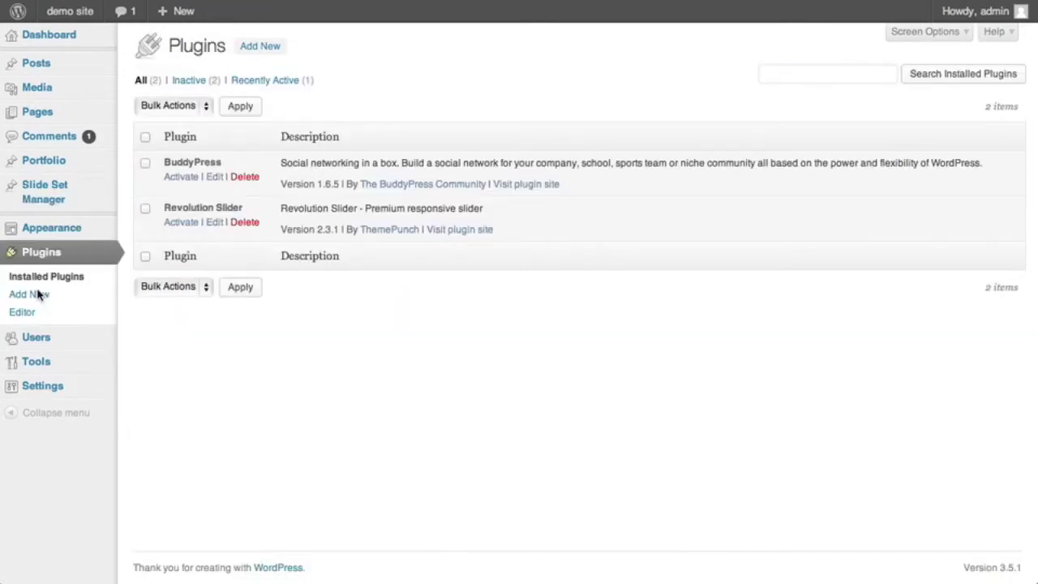
pyautogui.click(250, 49)
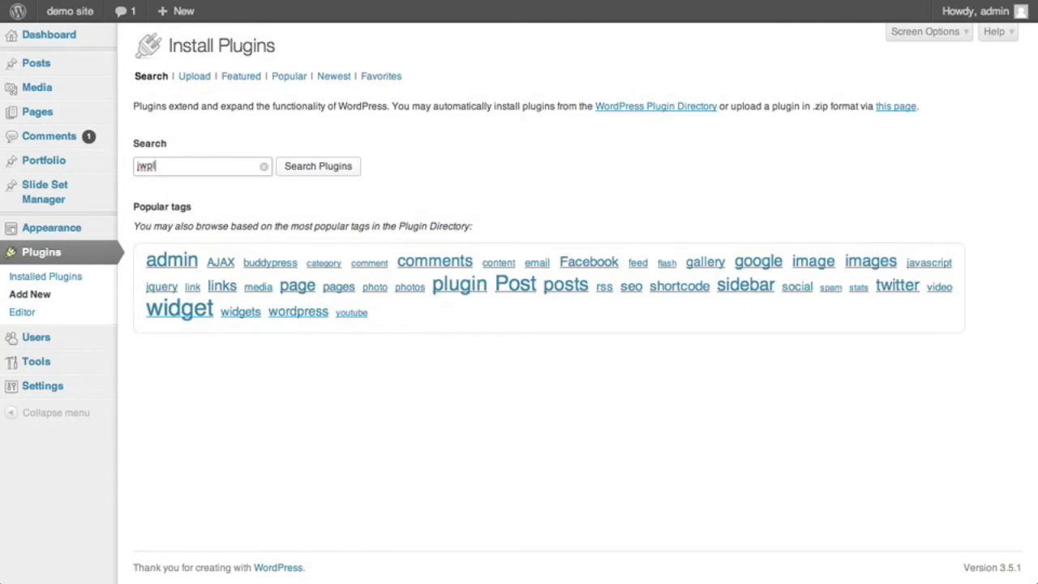
pyautogui.write('jw player')
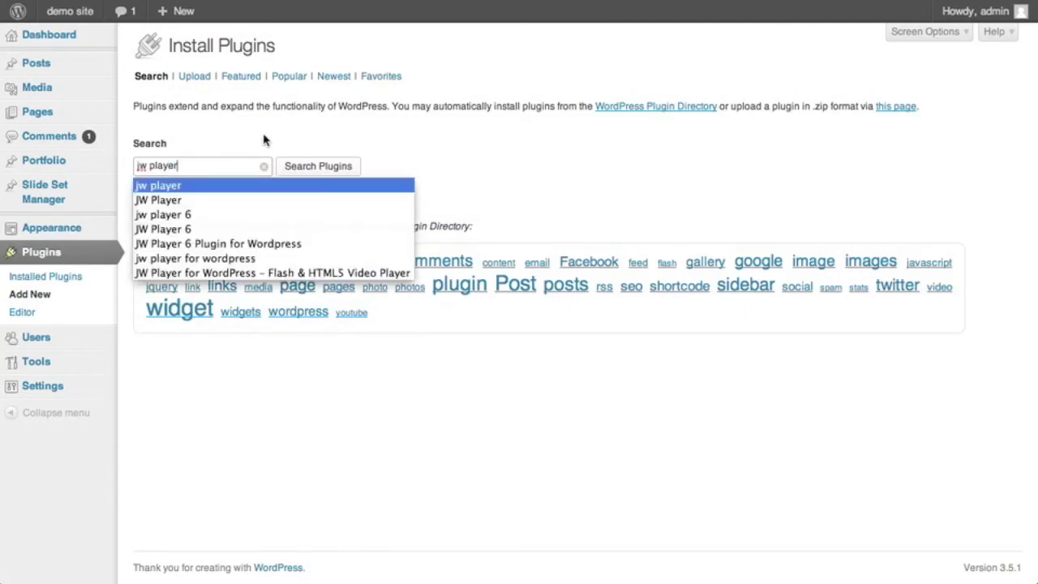
pyautogui.click(317, 172)
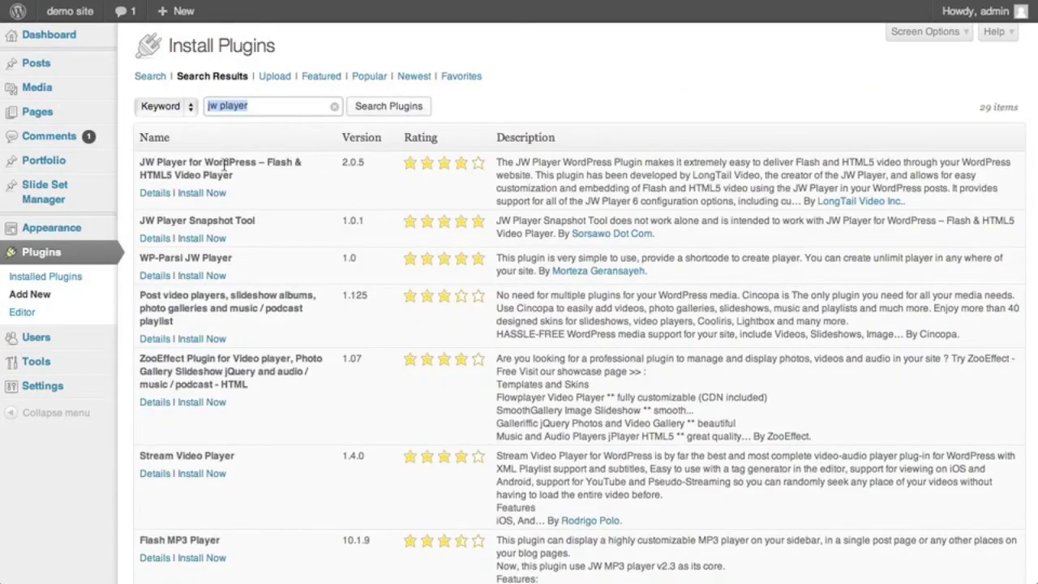
pyautogui.click(207, 197)
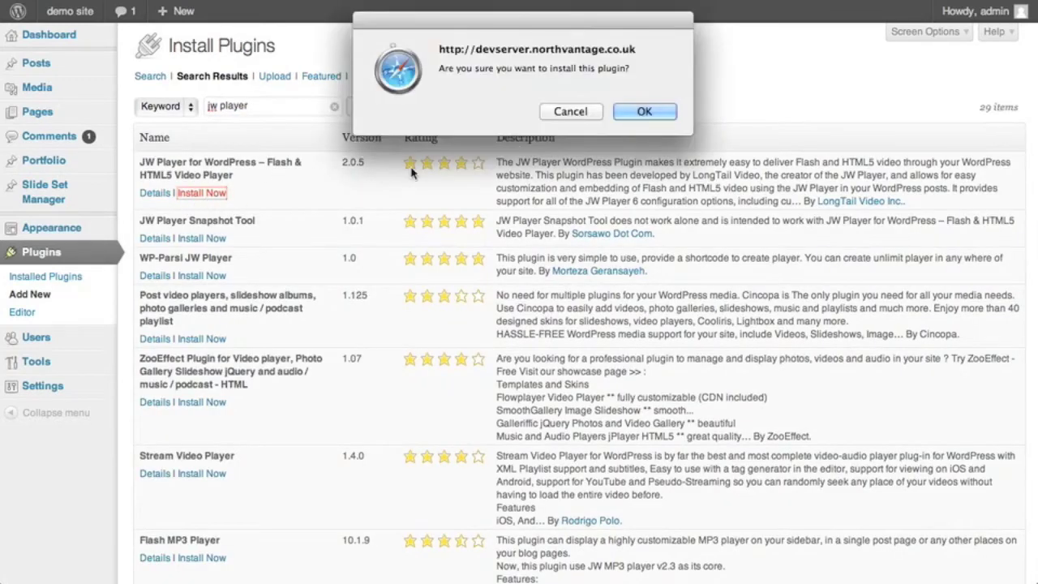
pyautogui.click(657, 111)
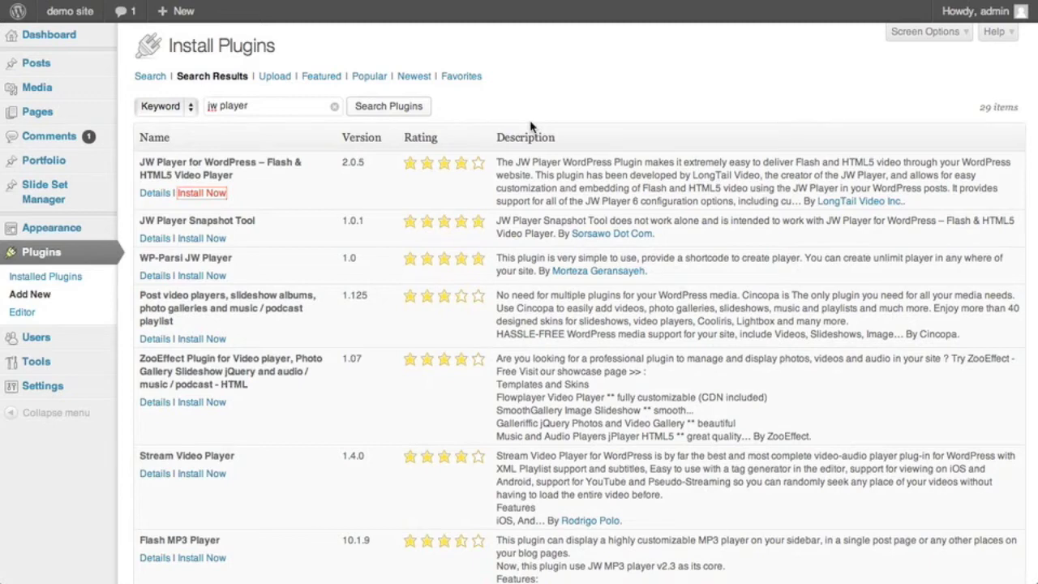
pyautogui.click(160, 167)
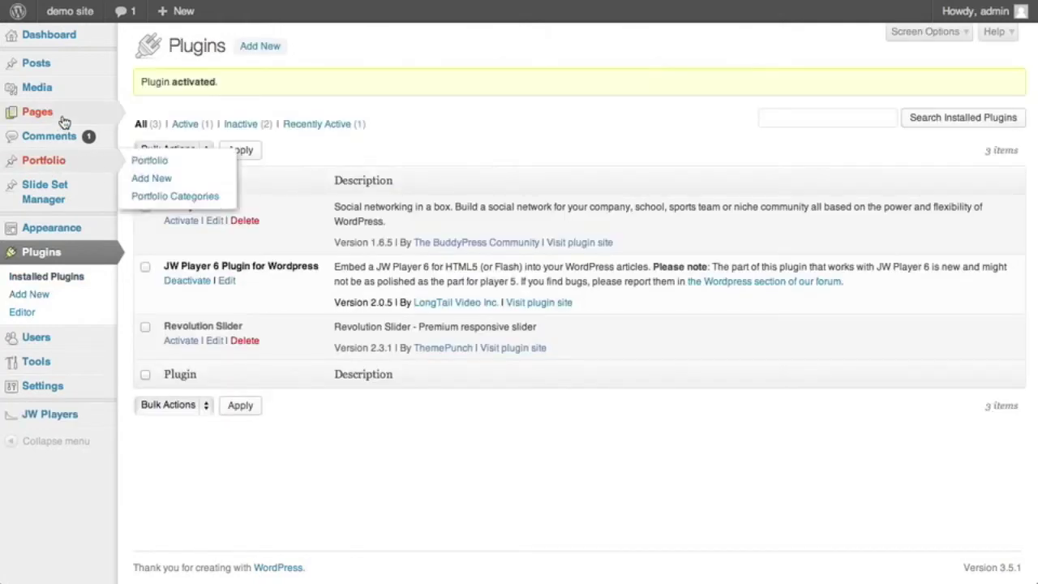
# Step: Start a new page titled 'Video Examples'
pyautogui.moveTo(78, 119)
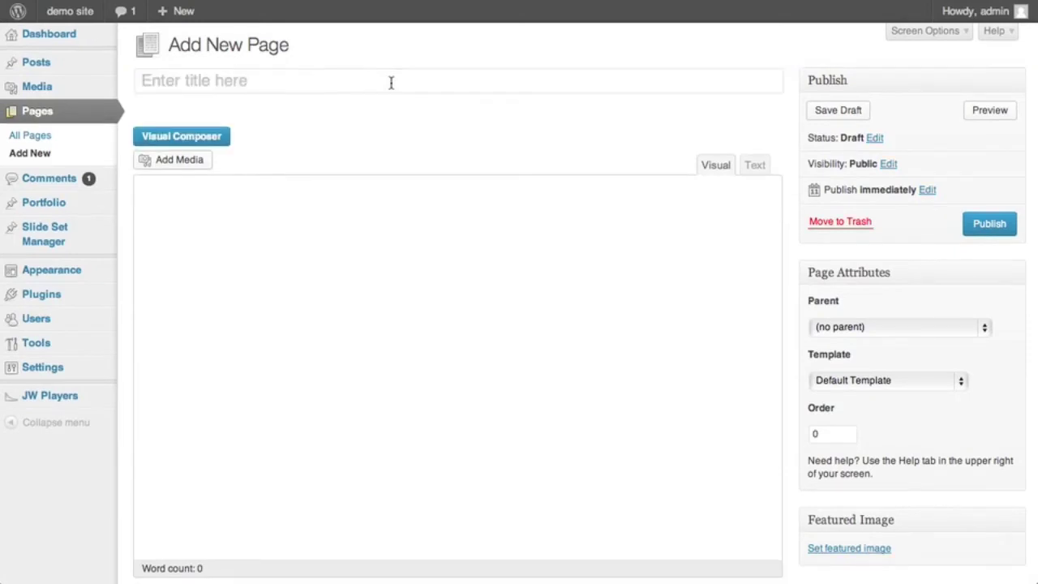
pyautogui.click(391, 81)
pyautogui.write('Video Examples')
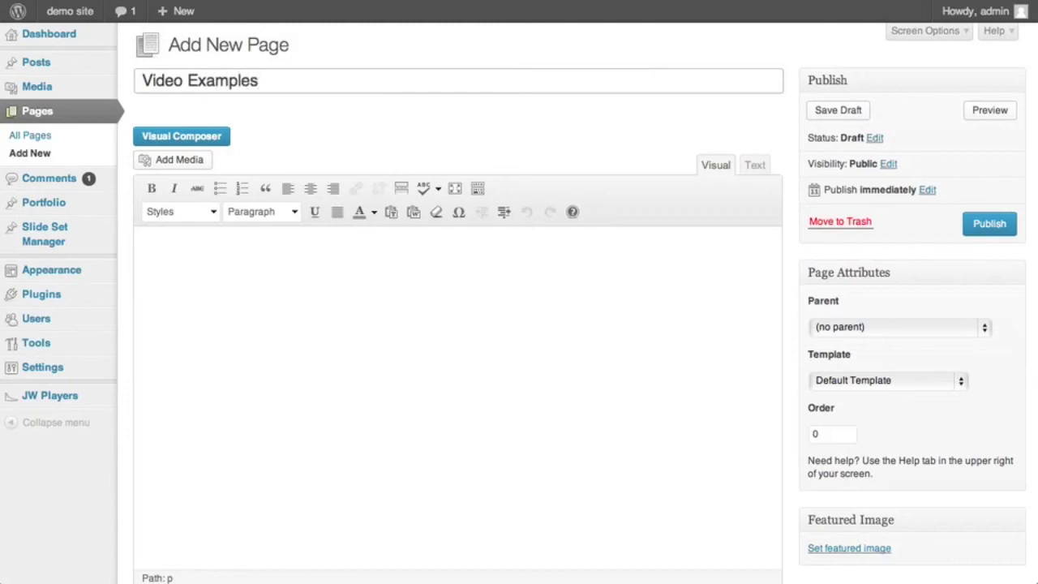
pyautogui.click(404, 329)
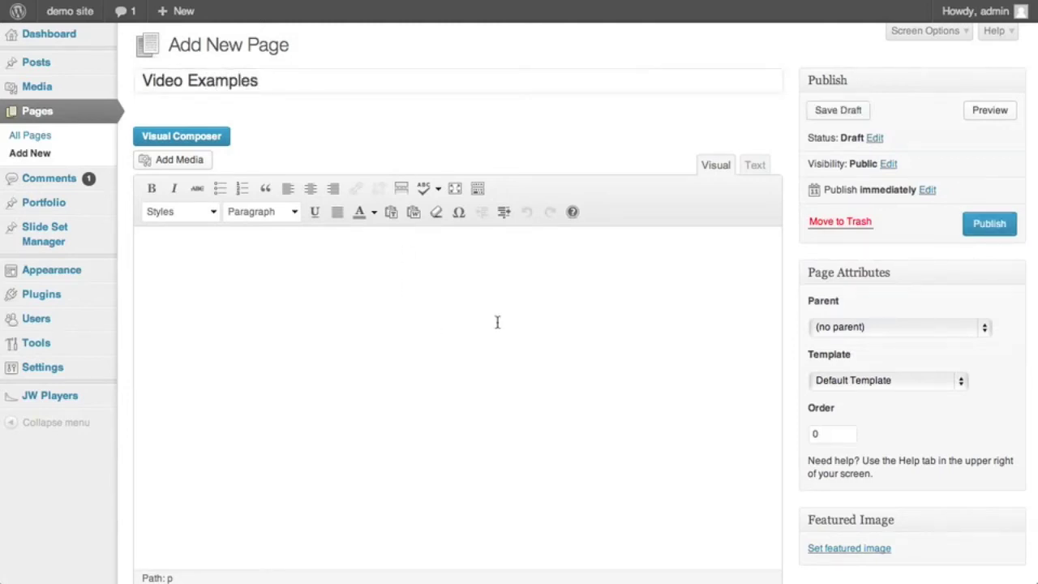
# Step: Make the page gallery a Grid fed from the Slide Manager Sets' video example set
pyautogui.scroll(-6, 497, 322)
pyautogui.scroll(-2, 497, 325)
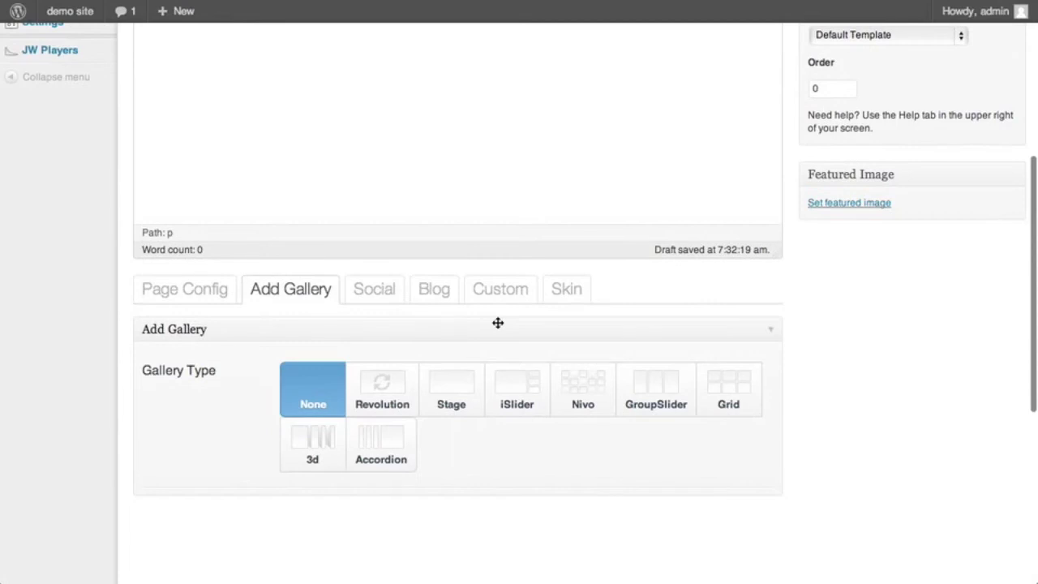
pyautogui.click(751, 408)
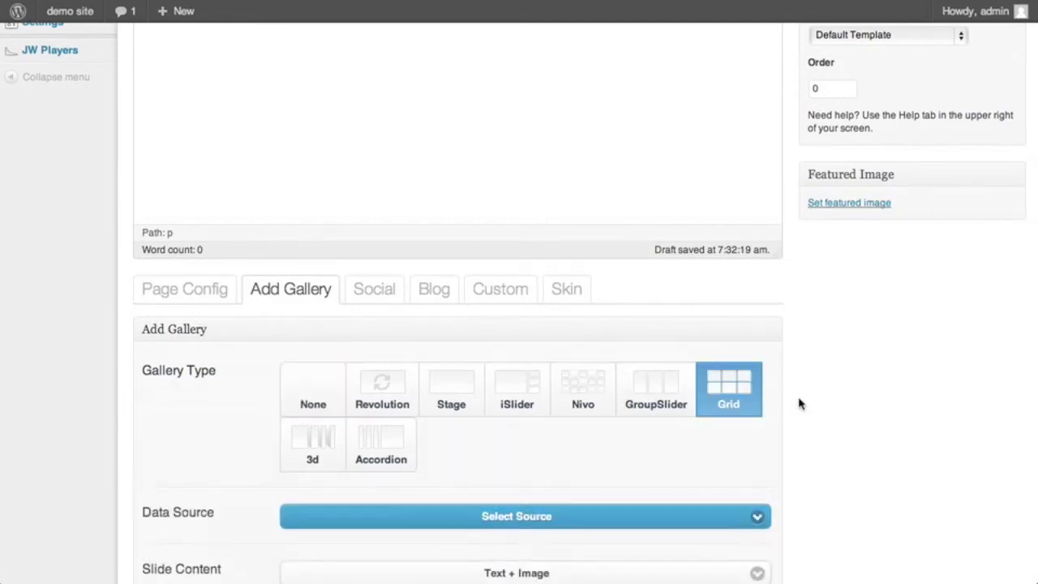
pyautogui.scroll(-2, 799, 401)
pyautogui.click(702, 419)
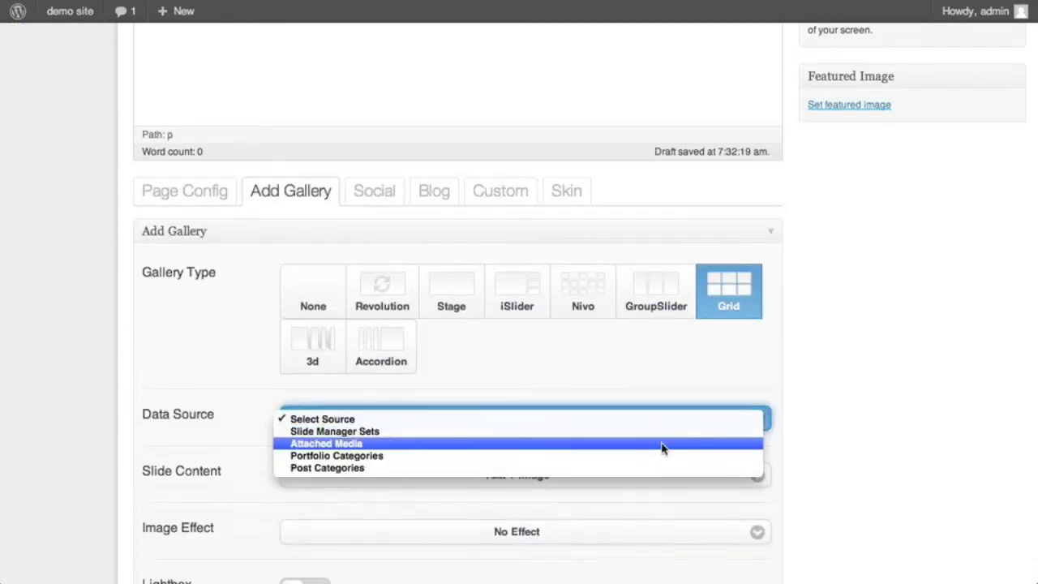
pyautogui.click(667, 432)
pyautogui.scroll(-2, 885, 436)
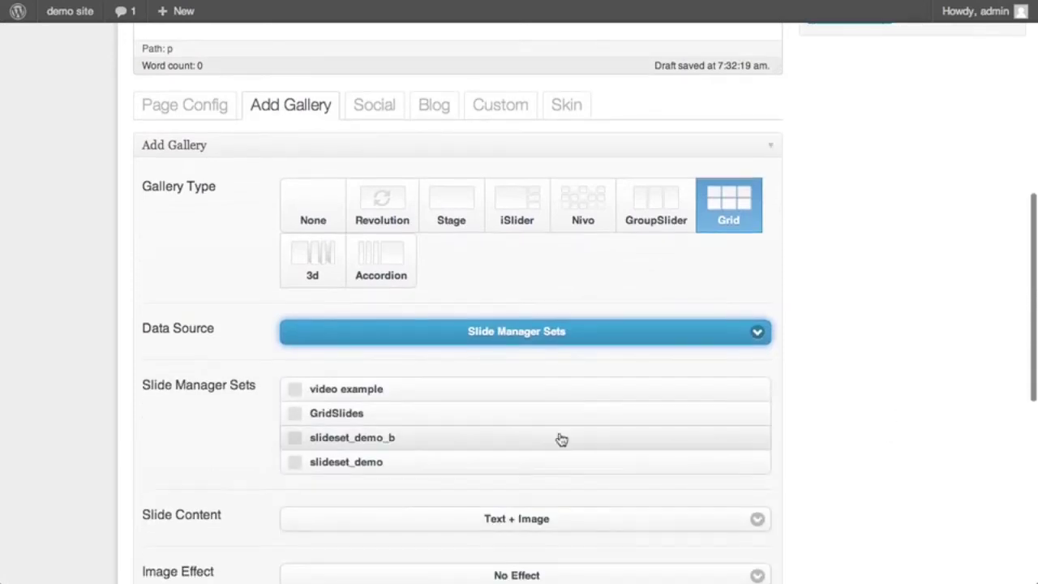
pyautogui.click(372, 393)
# Step: Give the gallery the Frame image effect and a 2-column layout
pyautogui.scroll(-3, 828, 402)
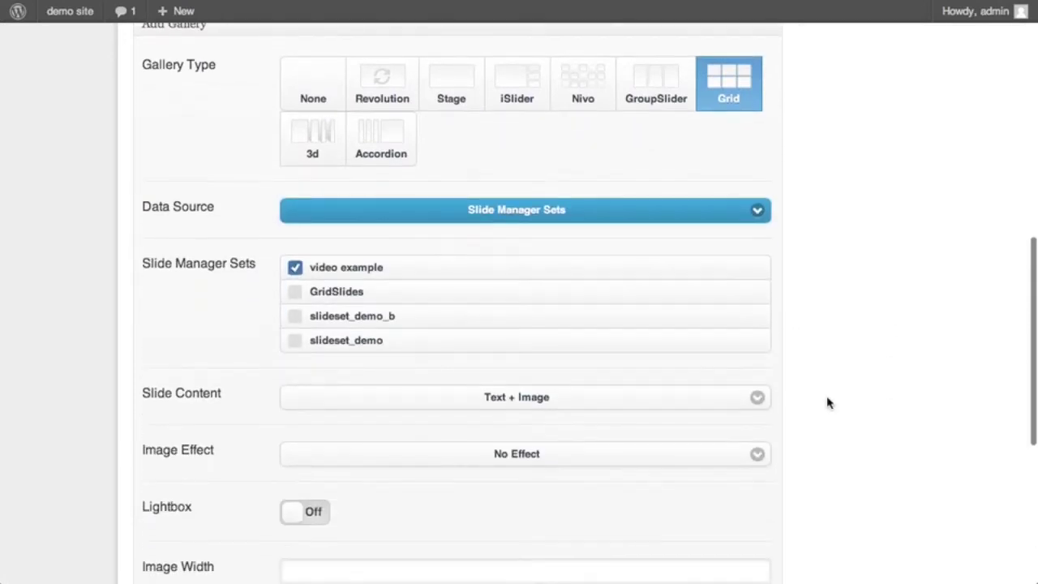
pyautogui.scroll(-3, 829, 402)
pyautogui.click(541, 359)
pyautogui.click(514, 394)
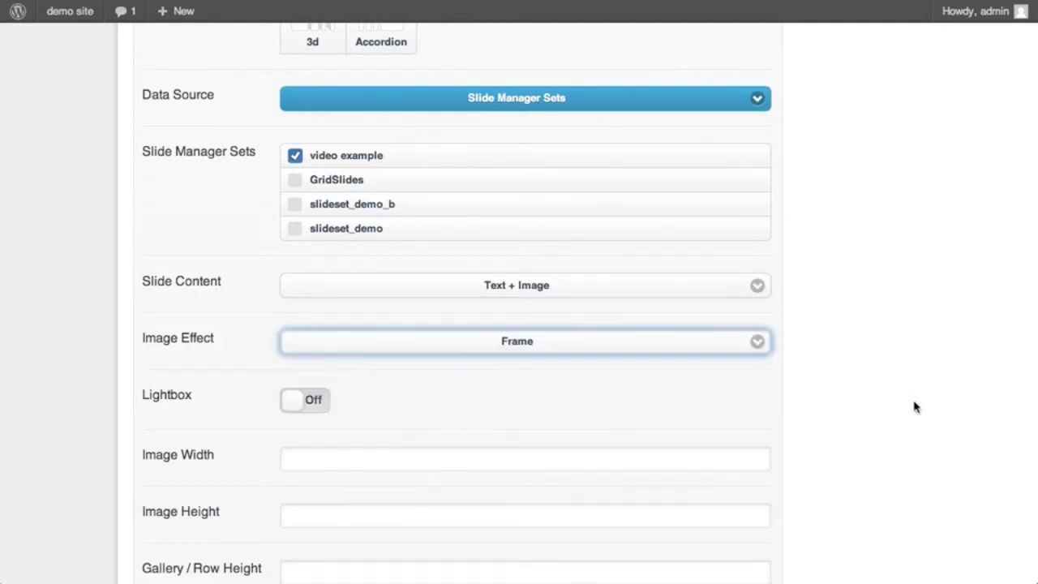
pyautogui.scroll(-5, 904, 410)
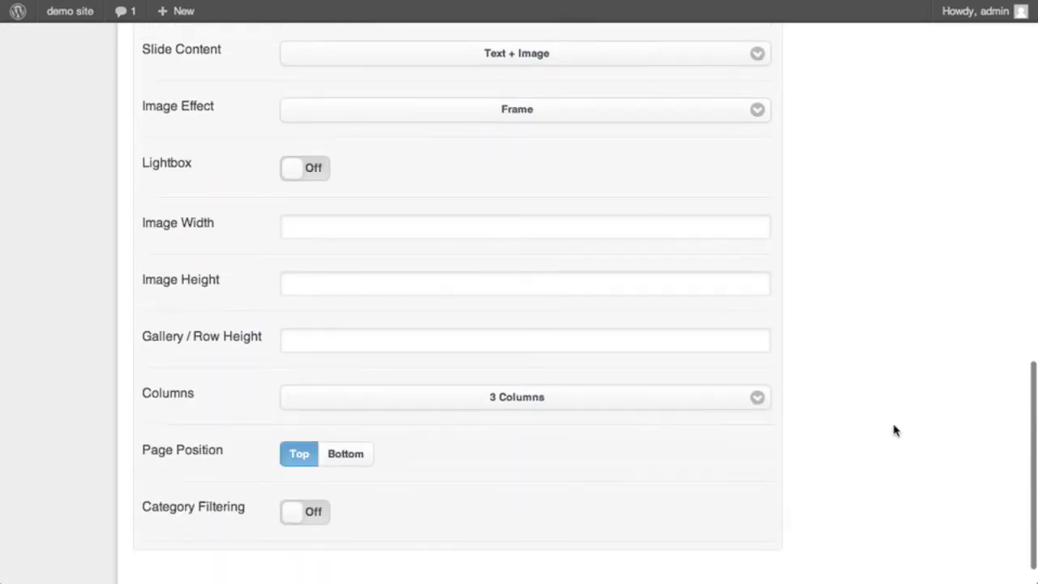
pyautogui.click(725, 402)
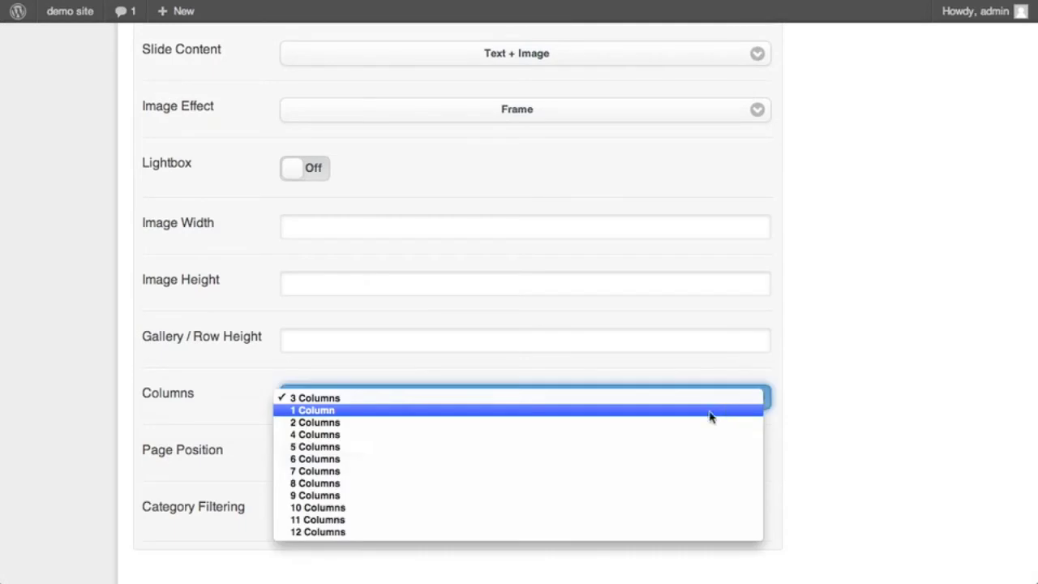
pyautogui.click(705, 422)
pyautogui.scroll(10, 885, 397)
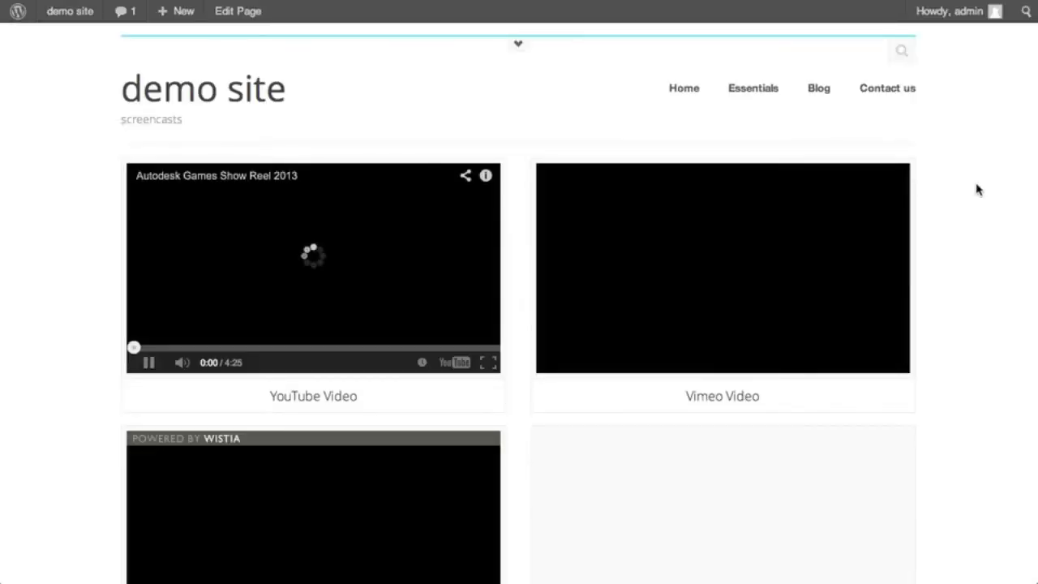
# Step: Scroll through the previewed page and start the JW Player video
pyautogui.scroll(-1, 986, 194)
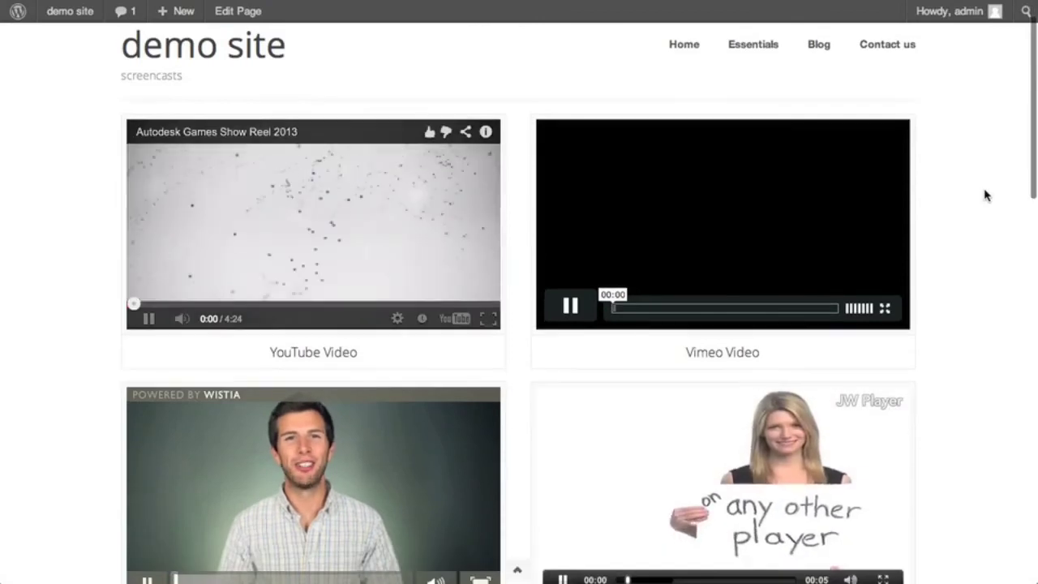
pyautogui.scroll(-2, 987, 195)
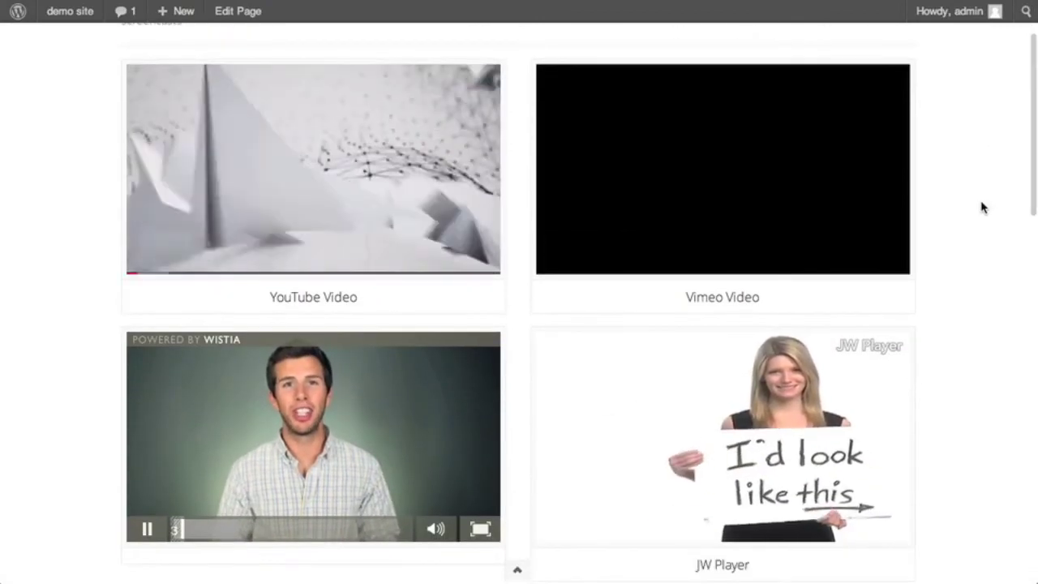
pyautogui.scroll(-1, 983, 207)
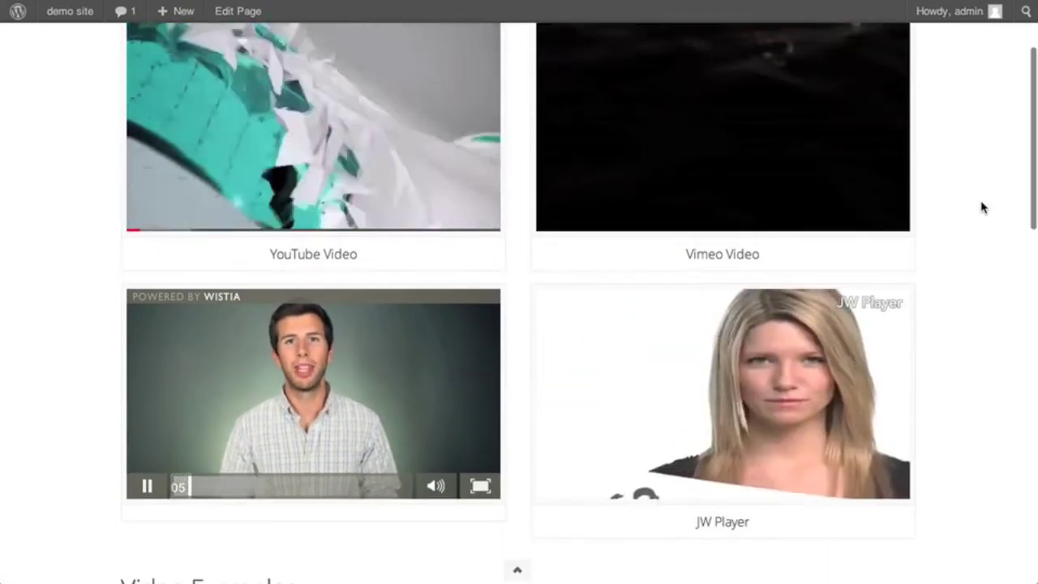
pyautogui.click(679, 408)
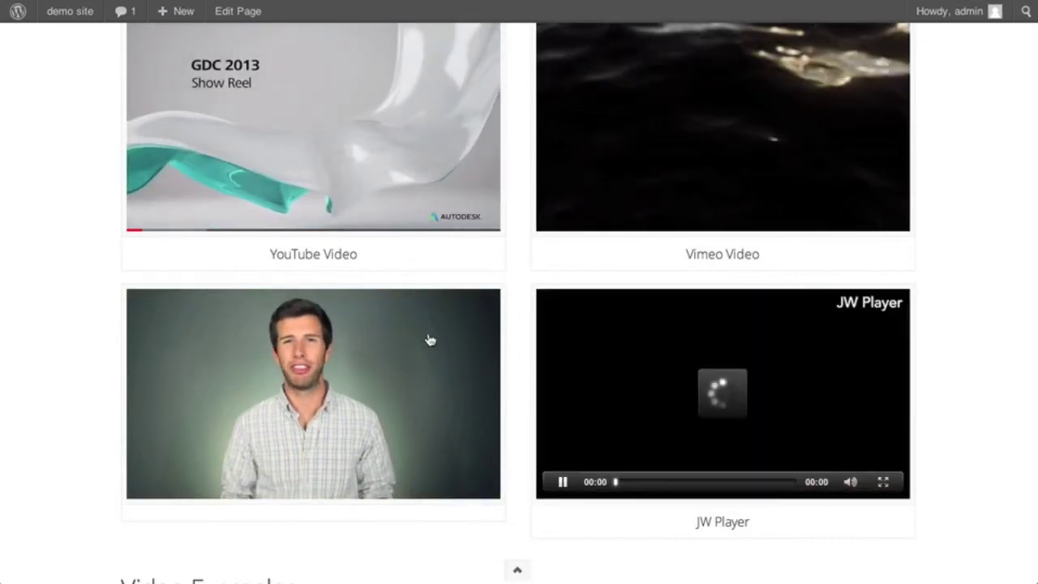
pyautogui.scroll(2, 418, 316)
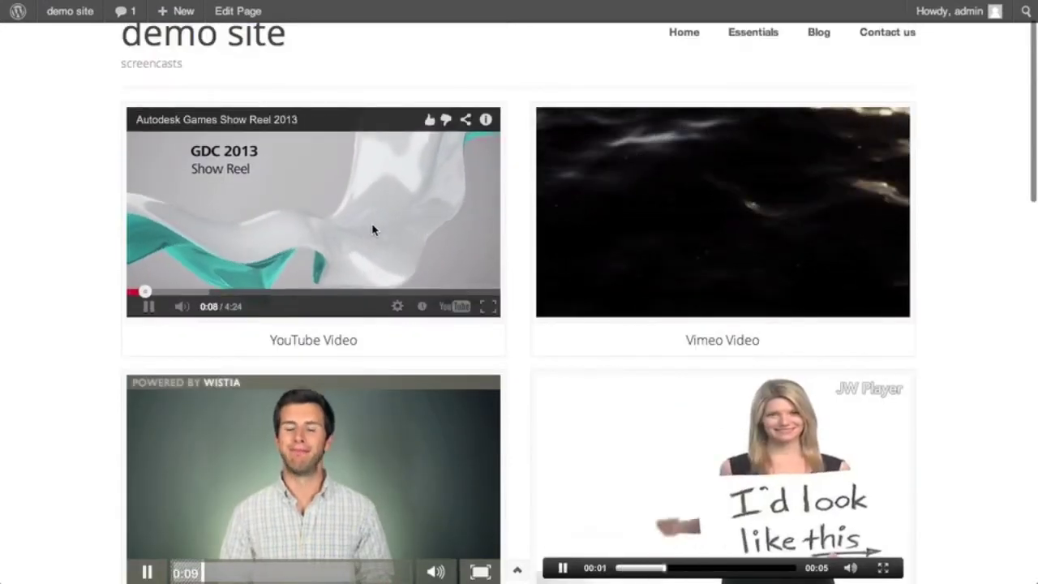
pyautogui.scroll(-1, 371, 429)
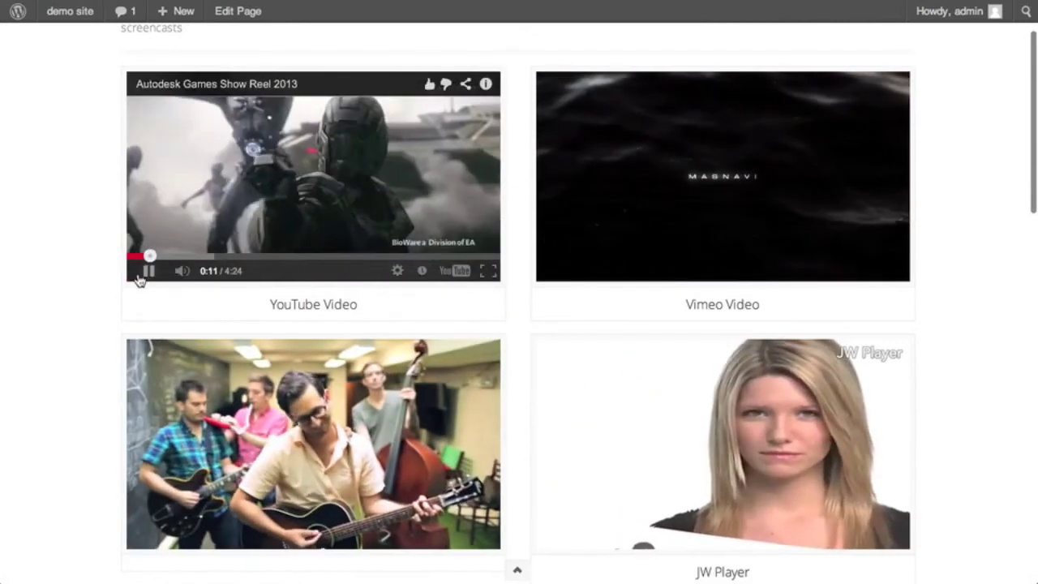
# Step: Pause the YouTube, Vimeo, JW Player and Wistia videos
pyautogui.click(149, 276)
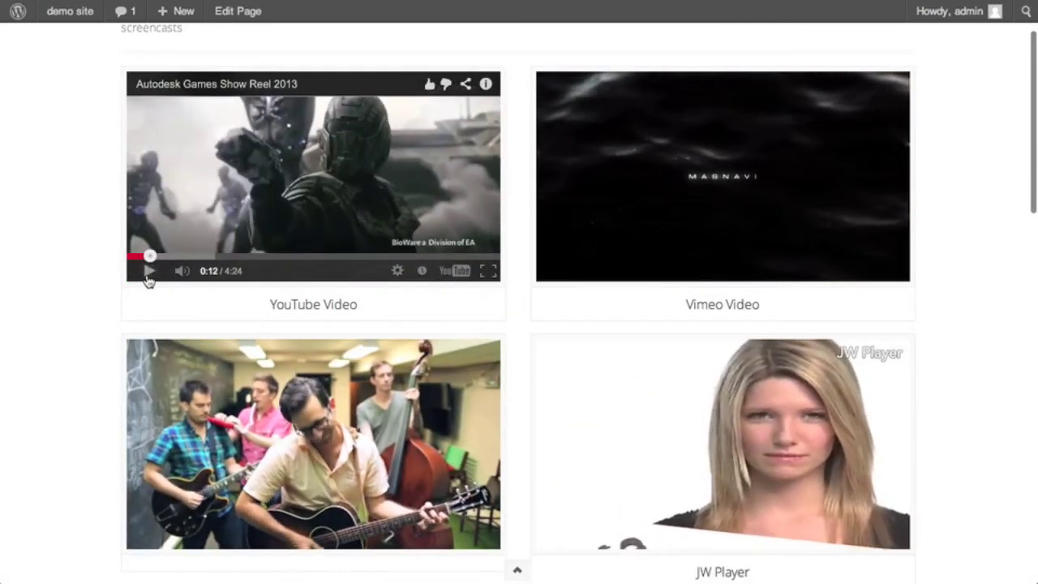
pyautogui.click(572, 261)
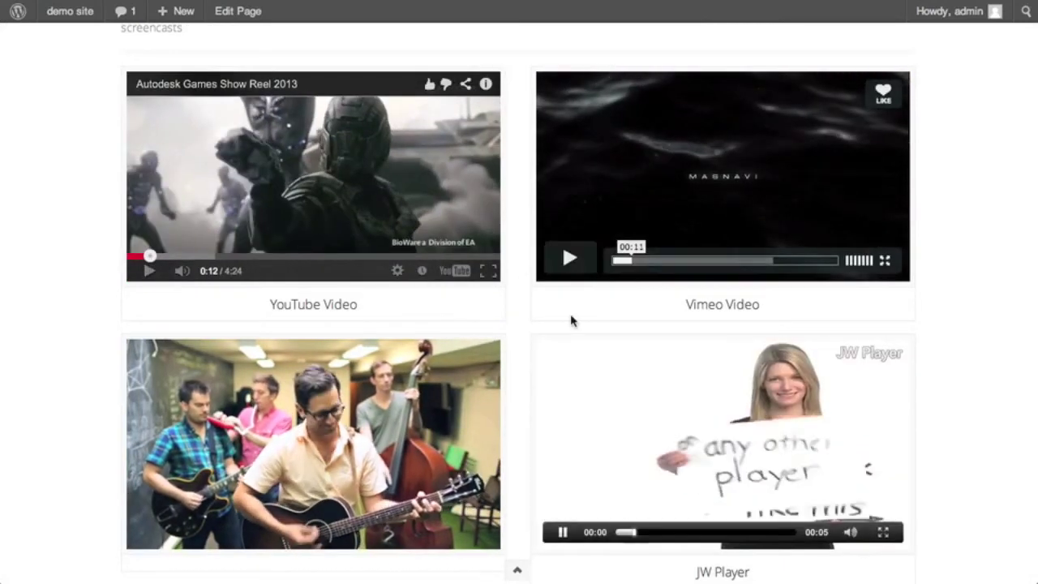
pyautogui.click(560, 532)
pyautogui.click(144, 537)
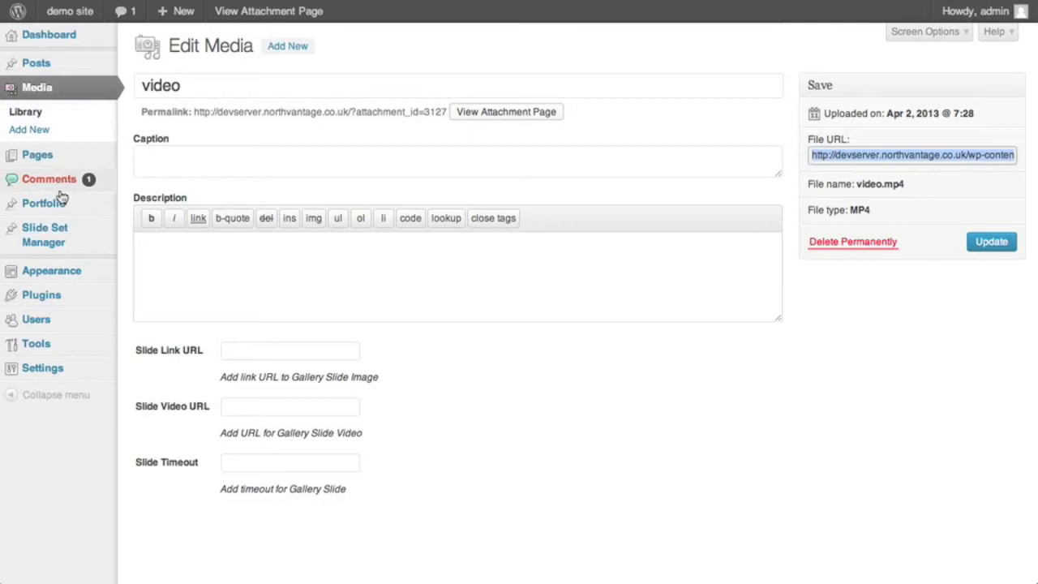
# Step: Open the video example slide set and turn autoplay off for the YouTube slide
pyautogui.click(49, 244)
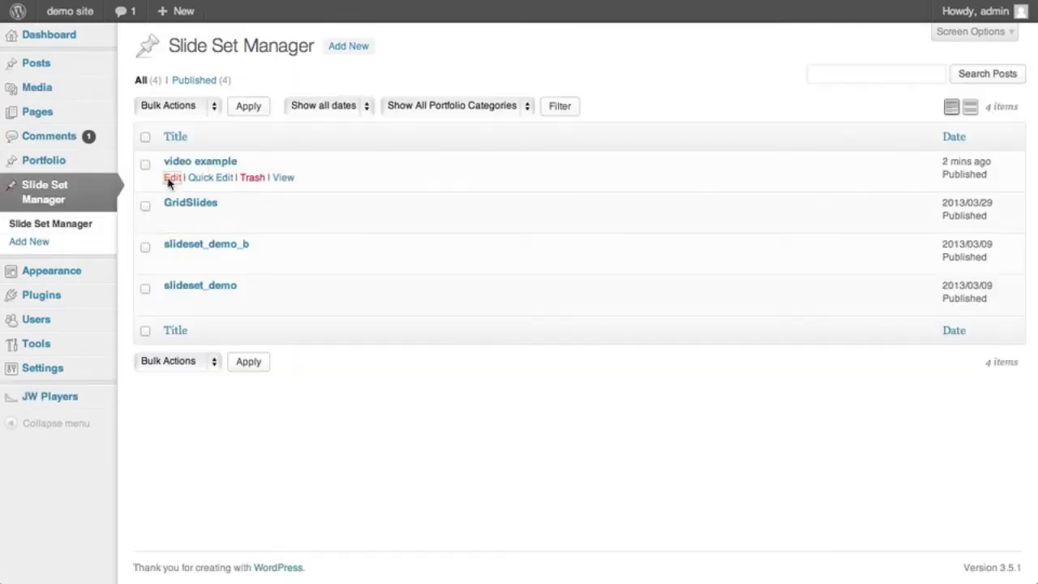
pyautogui.click(171, 178)
pyautogui.click(223, 226)
pyautogui.click(430, 331)
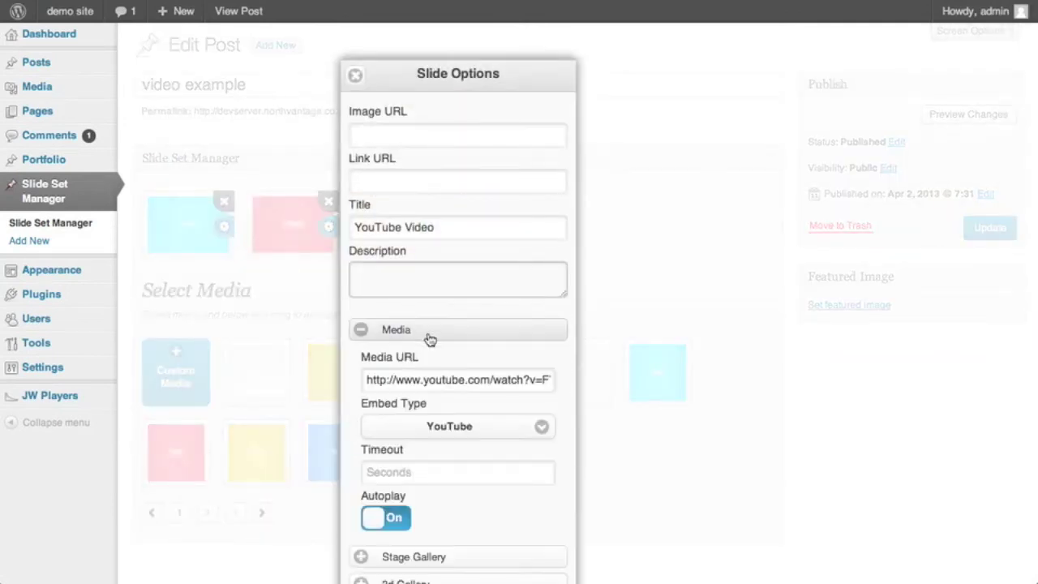
pyautogui.scroll(-1, 443, 432)
pyautogui.click(390, 487)
pyautogui.scroll(-3, 463, 486)
pyautogui.click(454, 556)
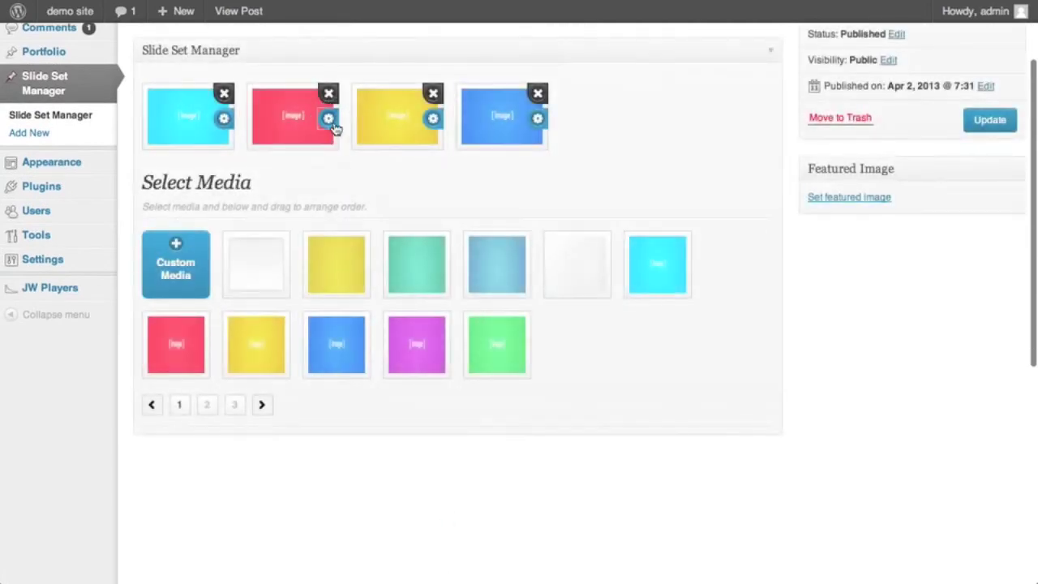
# Step: Turn autoplay off for the Vimeo Video slide
pyautogui.click(327, 118)
pyautogui.click(414, 222)
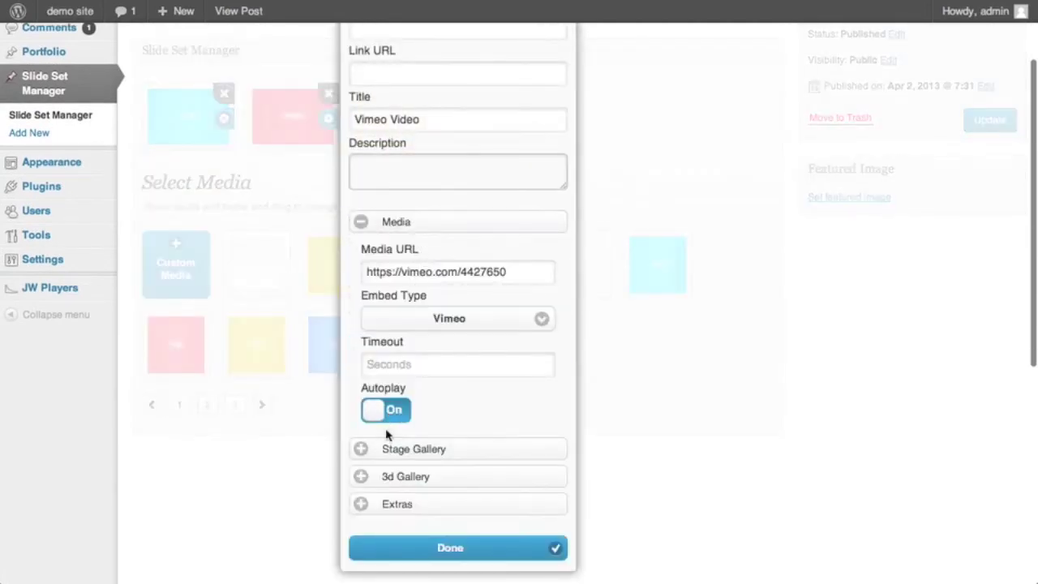
pyautogui.click(383, 412)
pyautogui.click(447, 546)
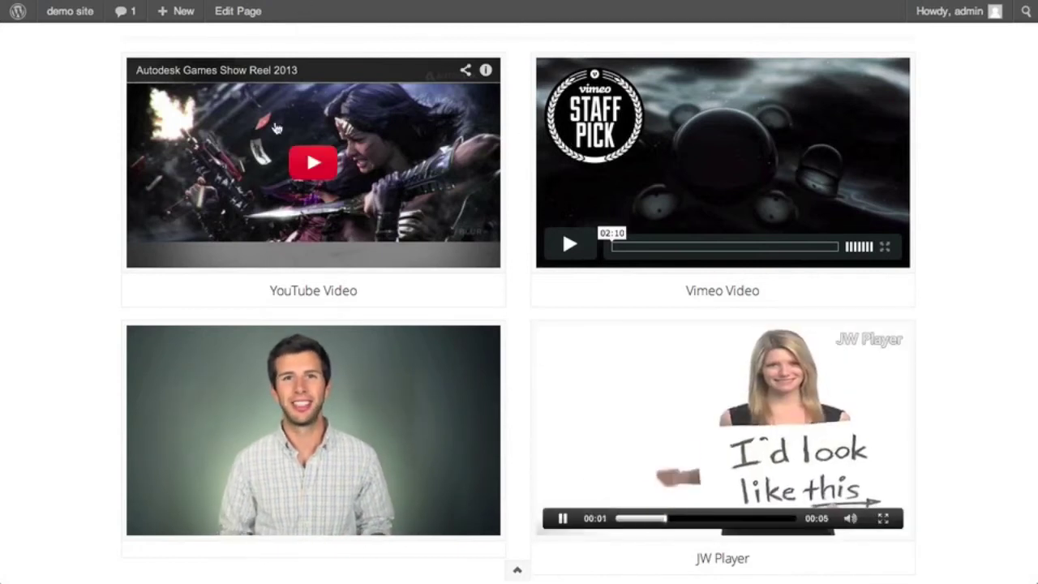
# Step: Pause the Wistia and JW Player videos on the page
pyautogui.click(396, 507)
pyautogui.click(556, 515)
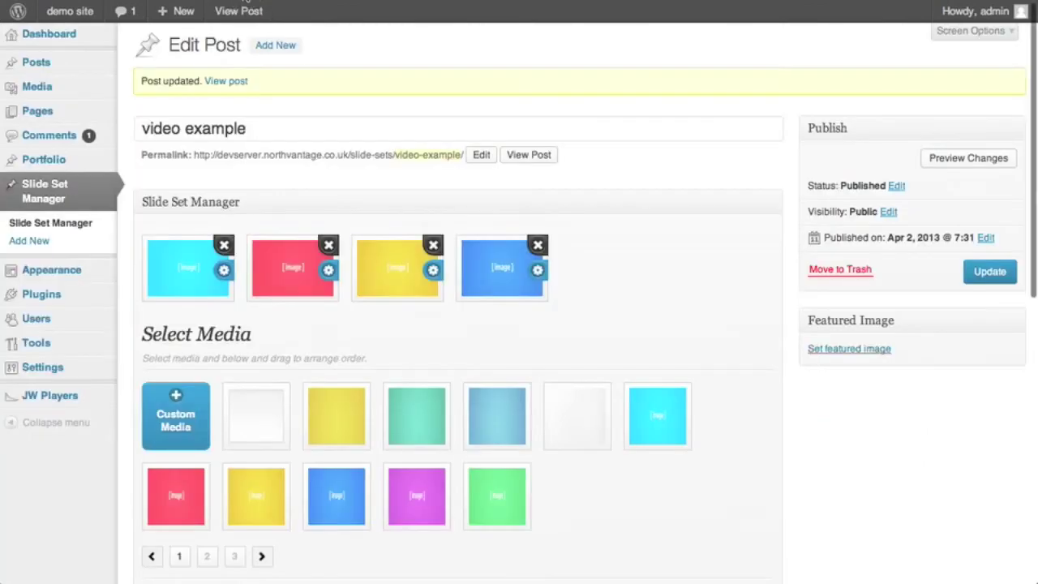
# Step: Turn autoplay off for the blue JW Player slide, keeping JW Player as embed type
pyautogui.click(539, 271)
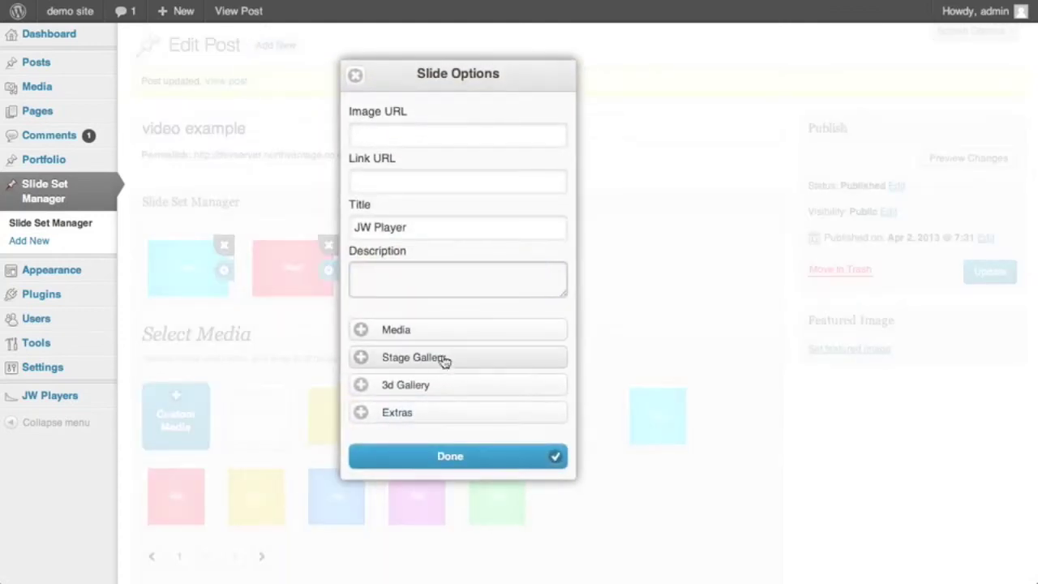
pyautogui.click(466, 330)
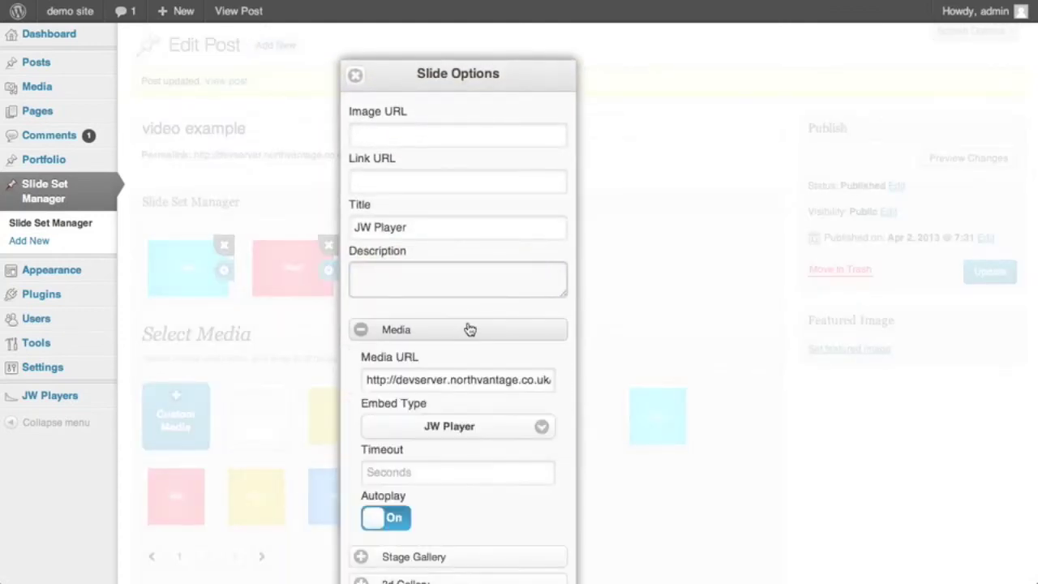
pyautogui.click(501, 437)
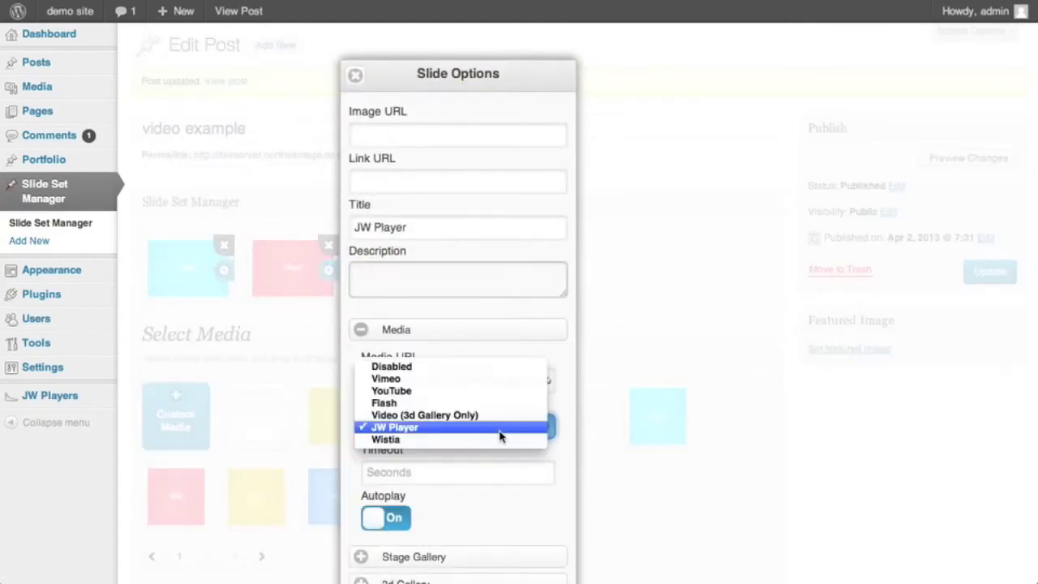
pyautogui.click(565, 436)
pyautogui.scroll(-1, 563, 436)
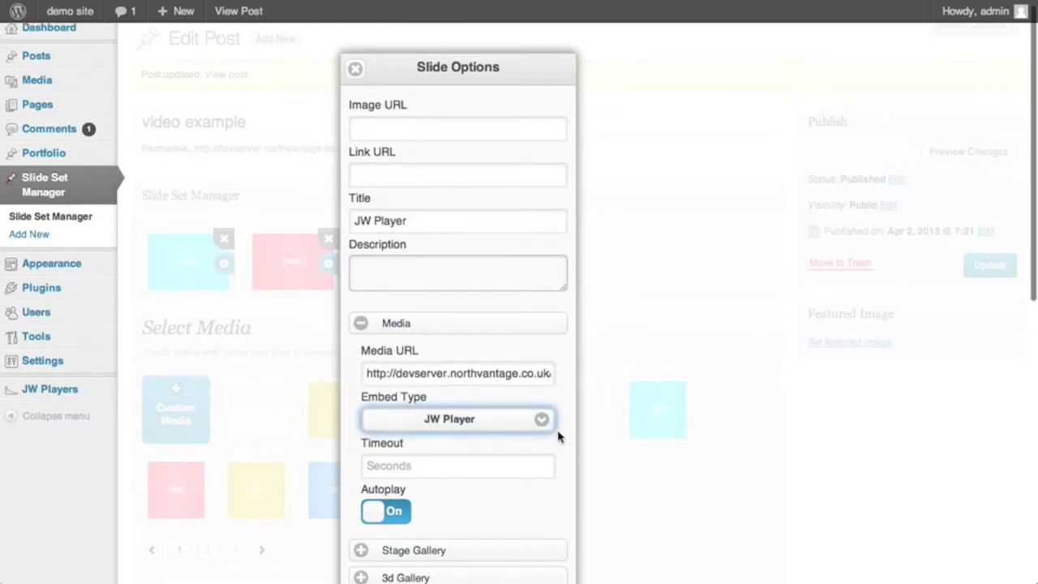
pyautogui.scroll(-1, 500, 512)
pyautogui.click(404, 487)
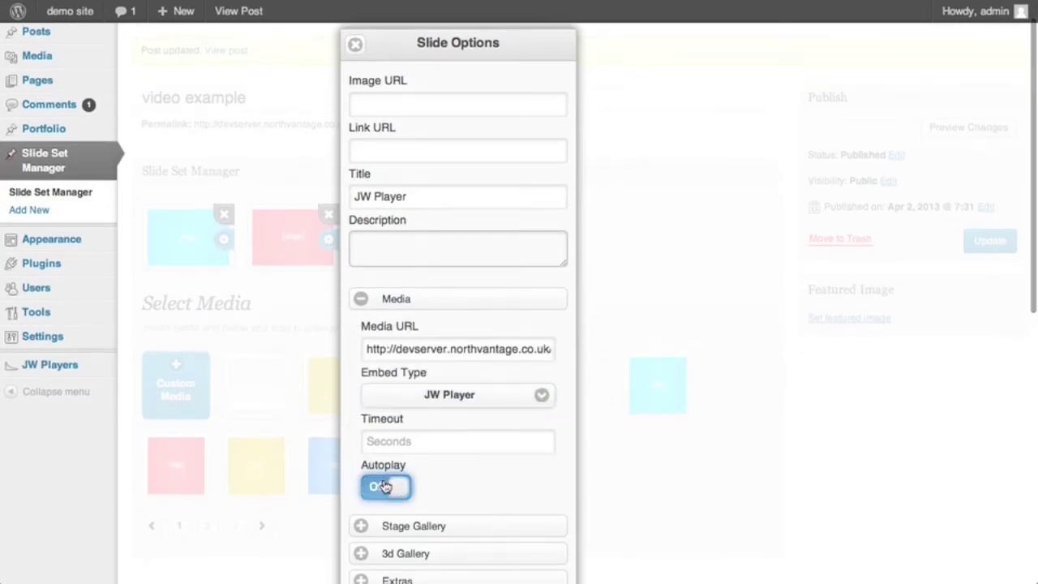
pyautogui.scroll(-3, 491, 487)
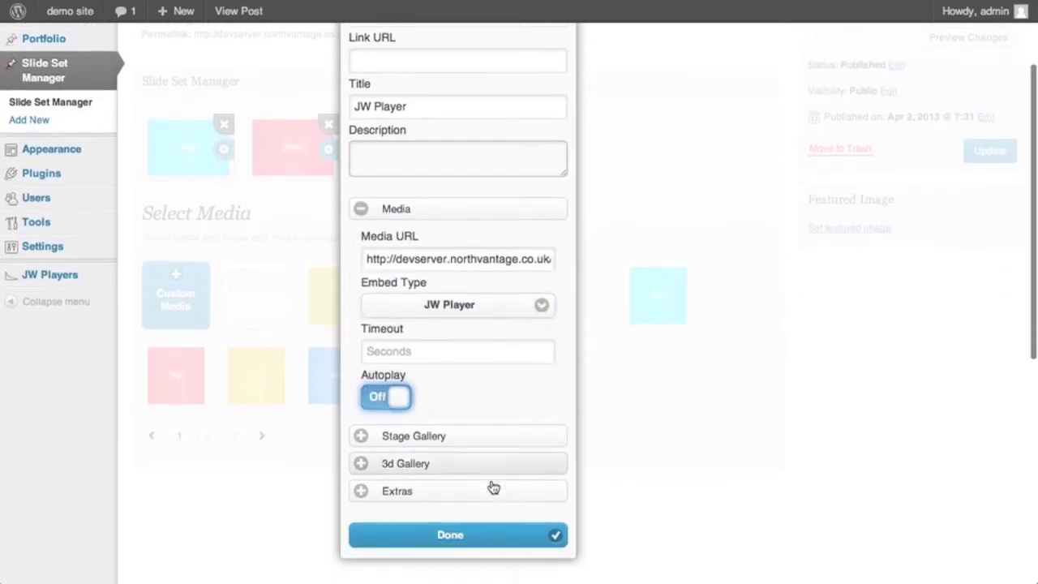
pyautogui.click(449, 541)
# Step: Turn autoplay off for the yellow Wistia slide
pyautogui.click(433, 150)
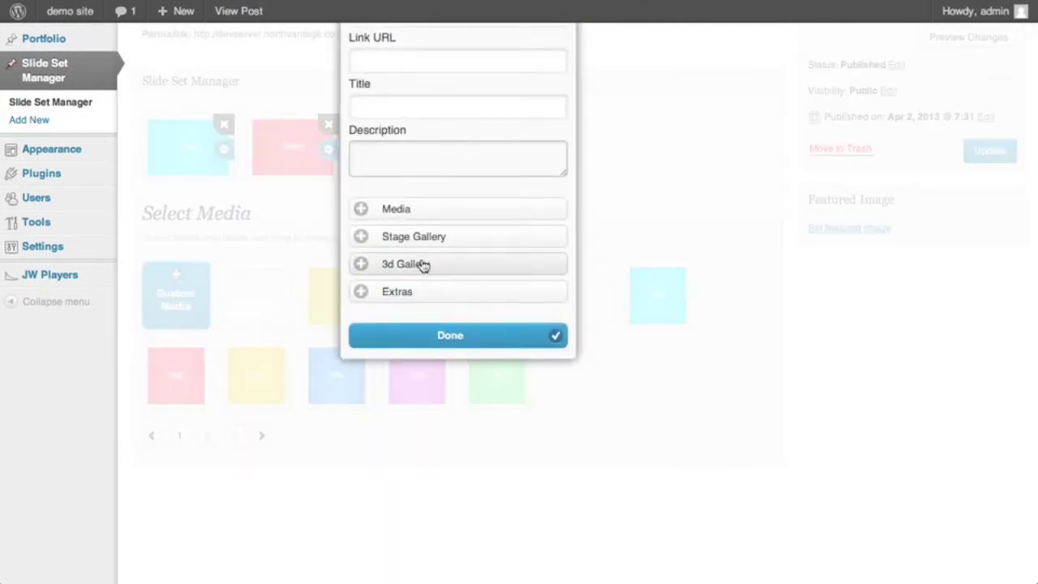
pyautogui.click(424, 208)
pyautogui.click(402, 397)
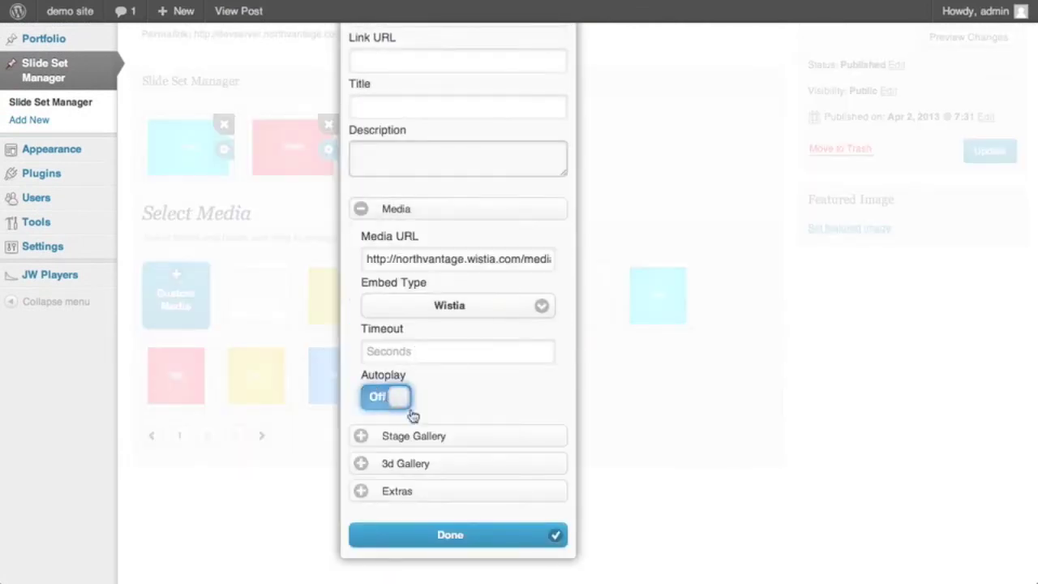
pyautogui.click(437, 540)
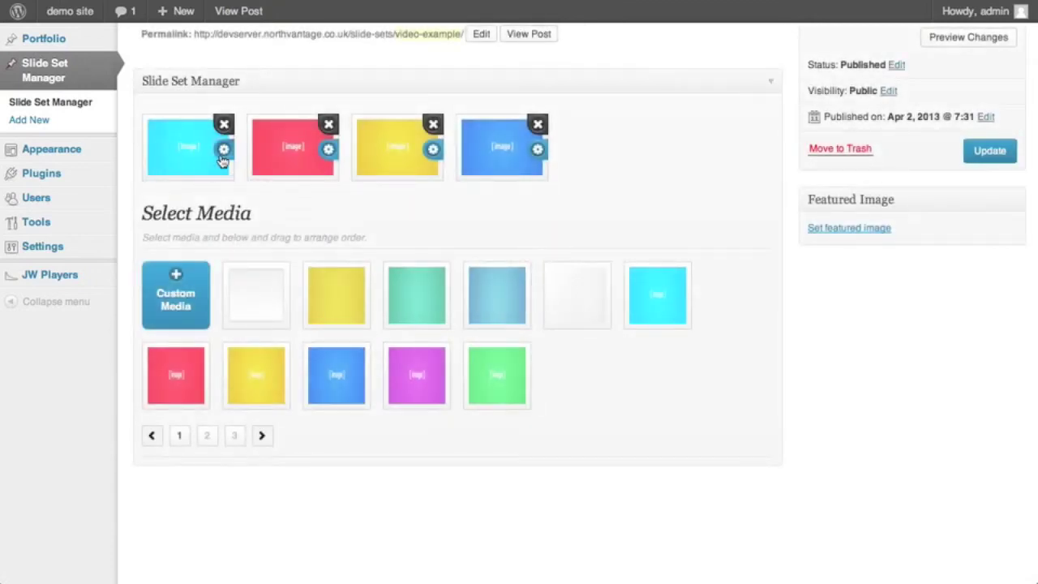
# Step: Set the embed type to Disabled on the YouTube and Vimeo slides
pyautogui.click(223, 150)
pyautogui.click(395, 205)
pyautogui.click(446, 312)
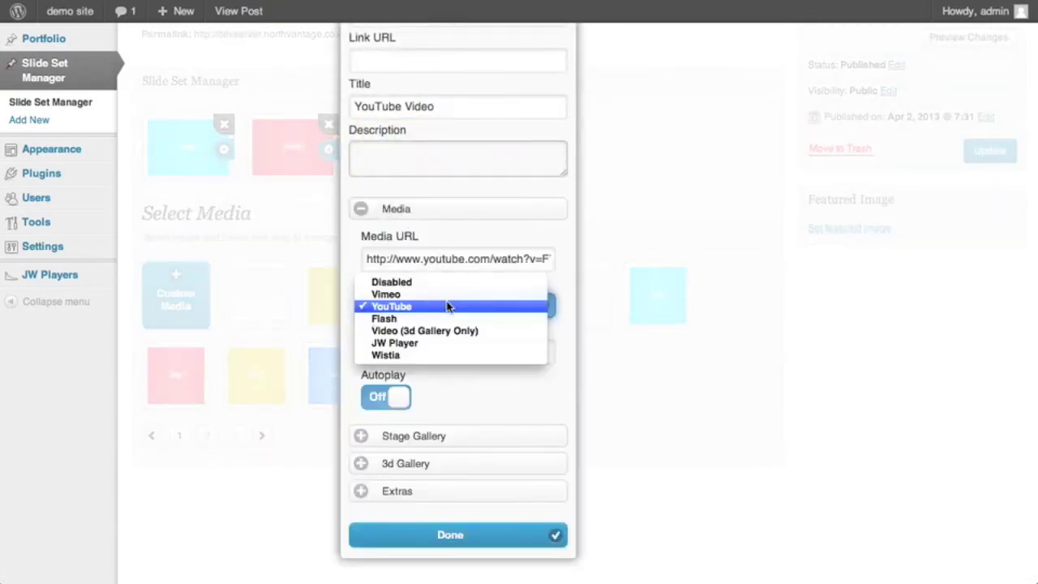
pyautogui.click(438, 281)
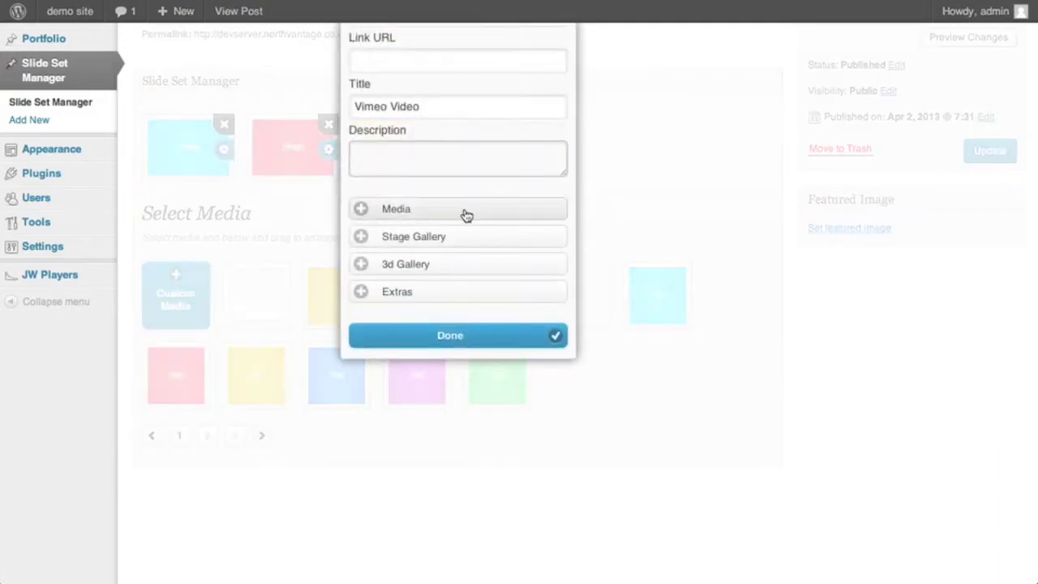
pyautogui.click(463, 210)
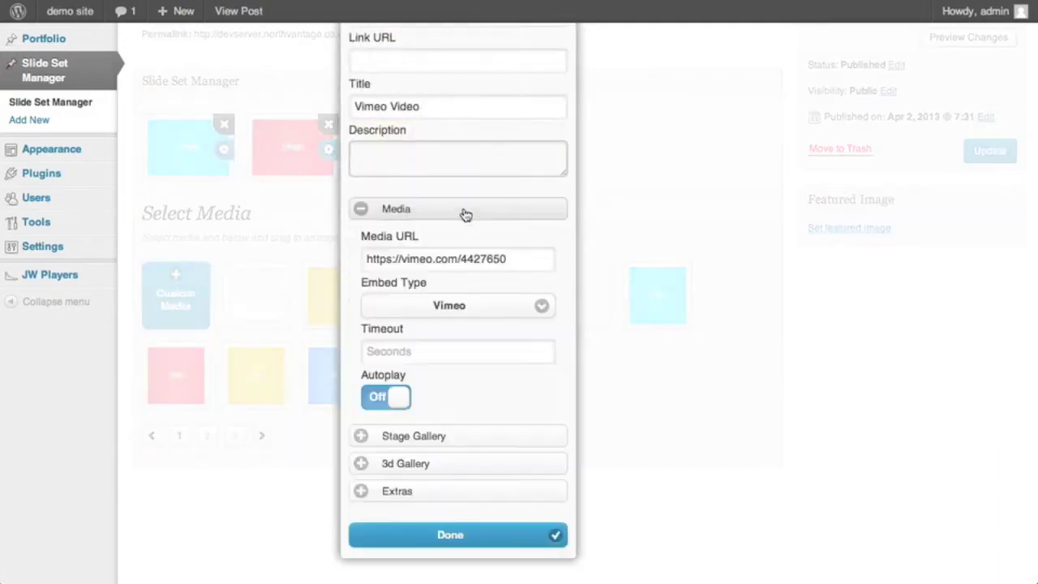
pyautogui.click(467, 318)
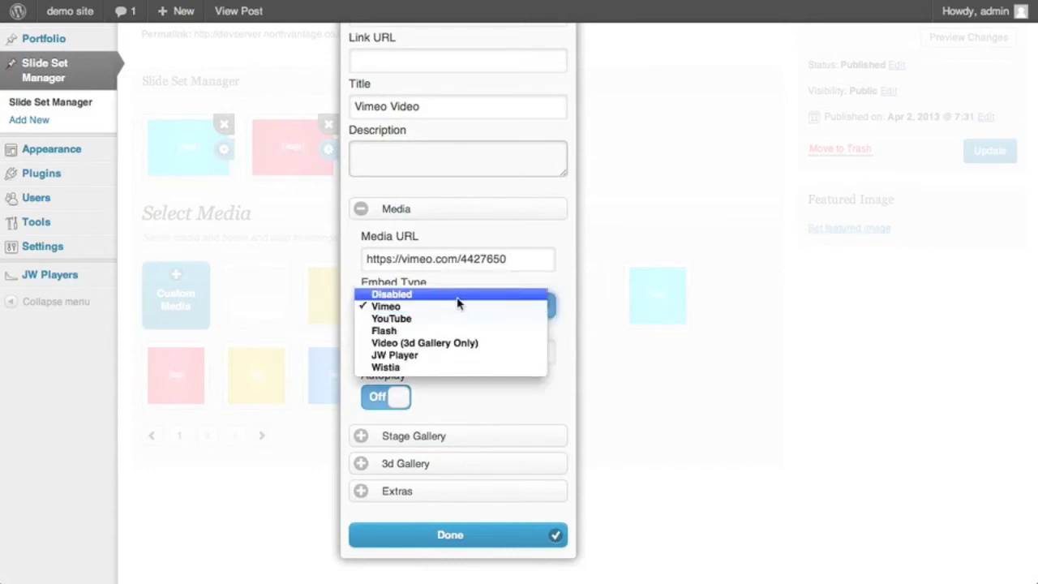
pyautogui.click(459, 296)
pyautogui.click(448, 537)
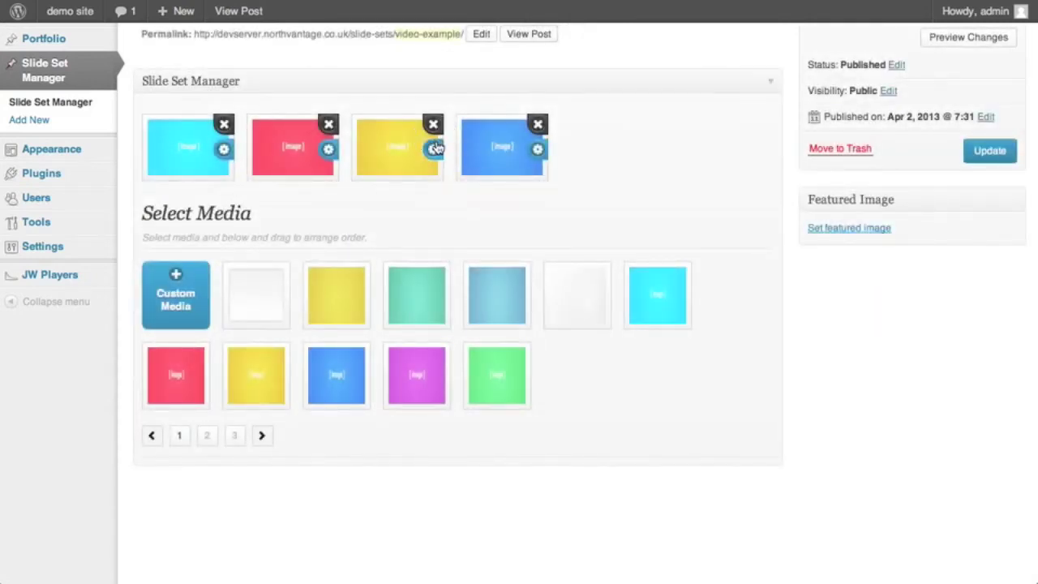
# Step: Set the embed type to Disabled on the Wistia and JW Player slides
pyautogui.click(436, 148)
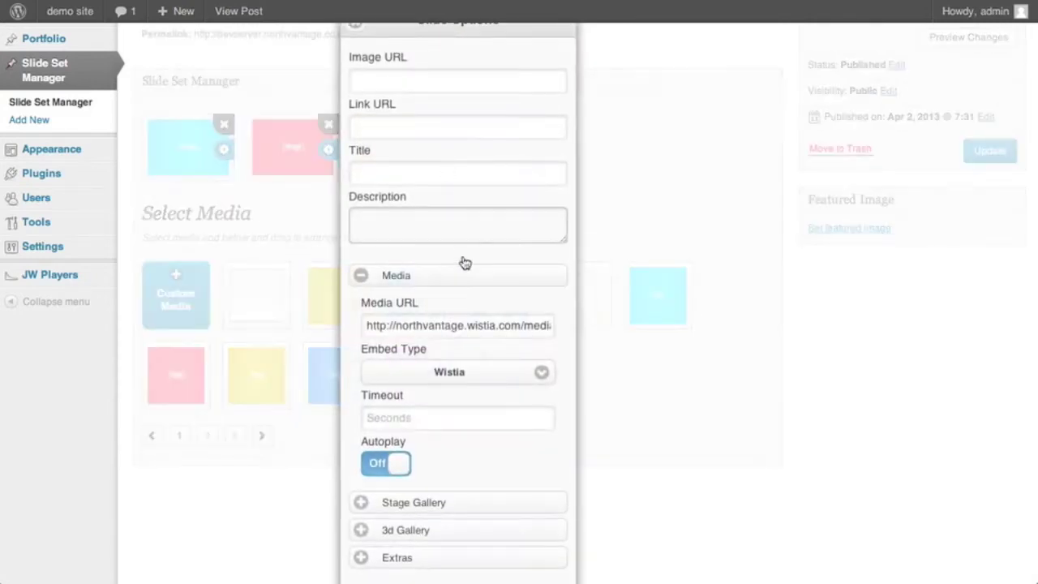
pyautogui.click(476, 372)
pyautogui.click(461, 309)
pyautogui.scroll(-1, 463, 308)
pyautogui.click(445, 578)
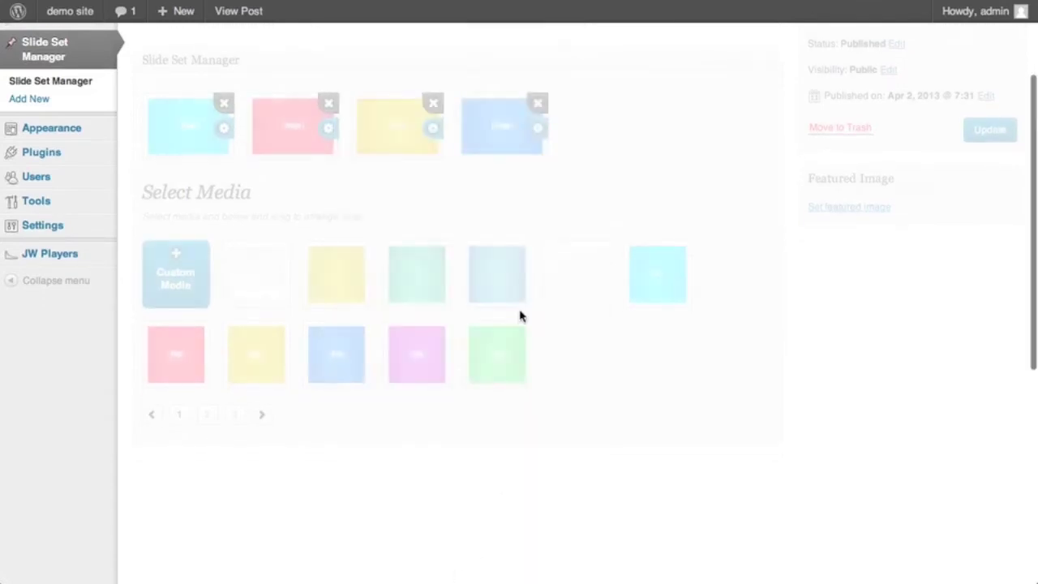
pyautogui.click(538, 133)
pyautogui.click(463, 372)
pyautogui.click(485, 314)
pyautogui.scroll(-4, 487, 332)
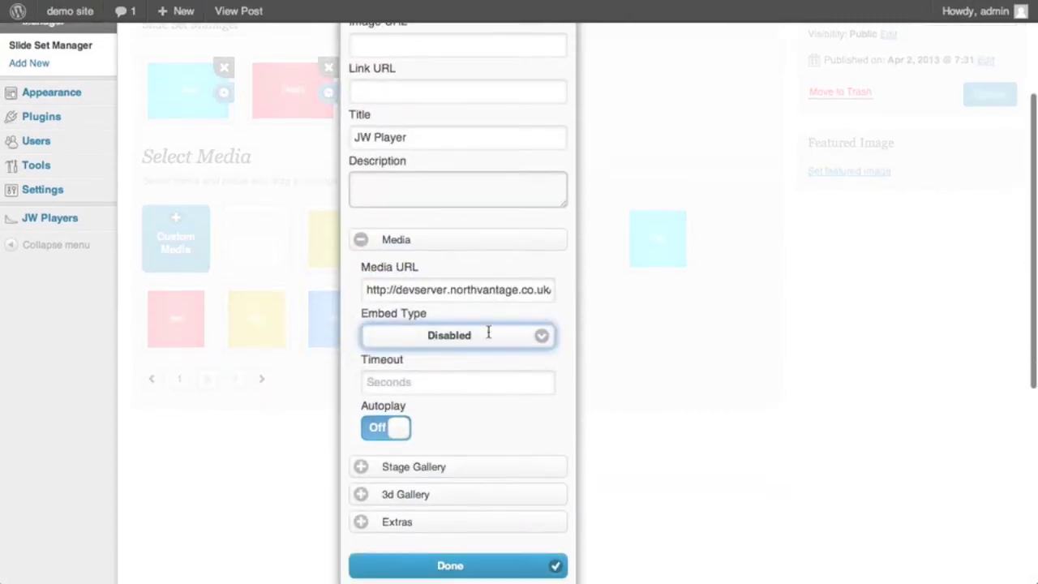
pyautogui.click(443, 450)
pyautogui.scroll(6, 568, 317)
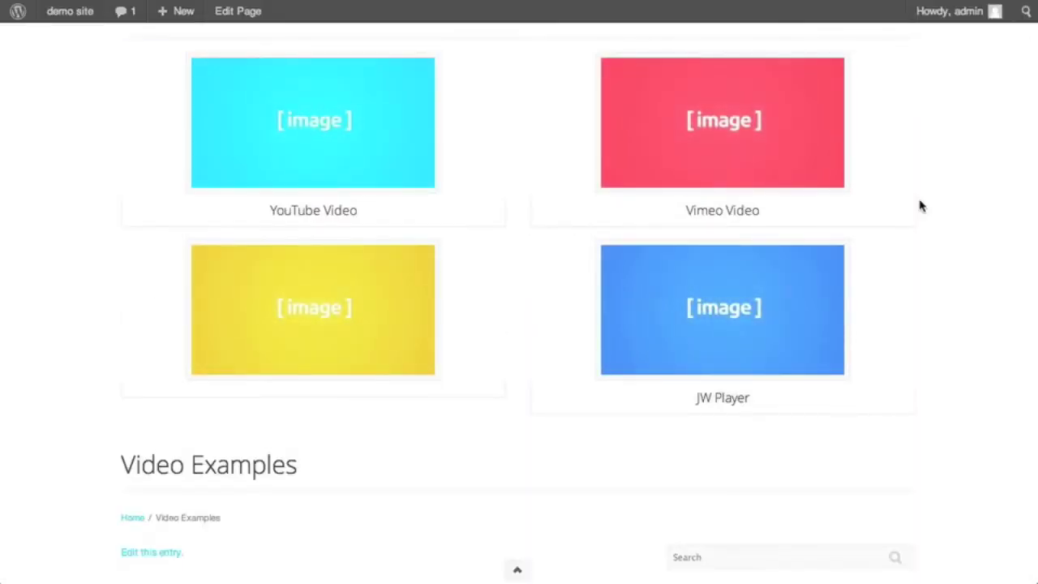
pyautogui.scroll(2, 922, 206)
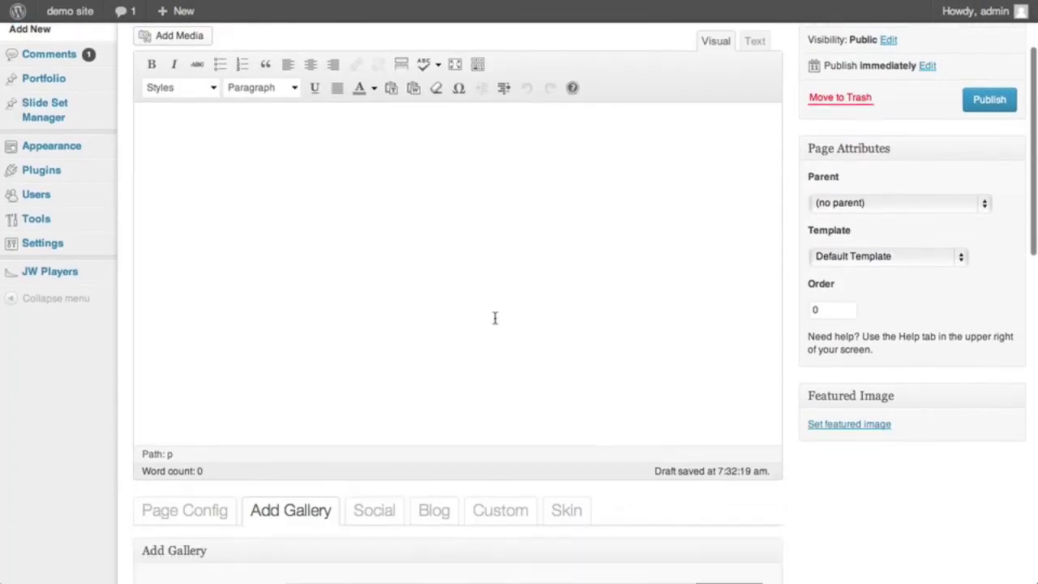
# Step: Set the gallery image width to 480, switch the lightbox on, and preview the page
pyautogui.scroll(-10, 493, 317)
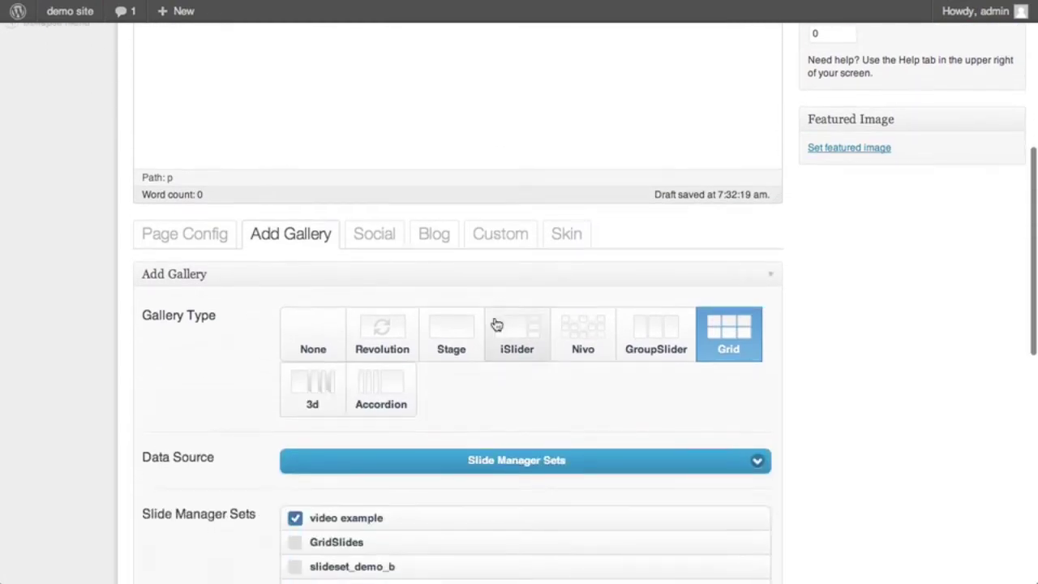
pyautogui.scroll(-14, 497, 325)
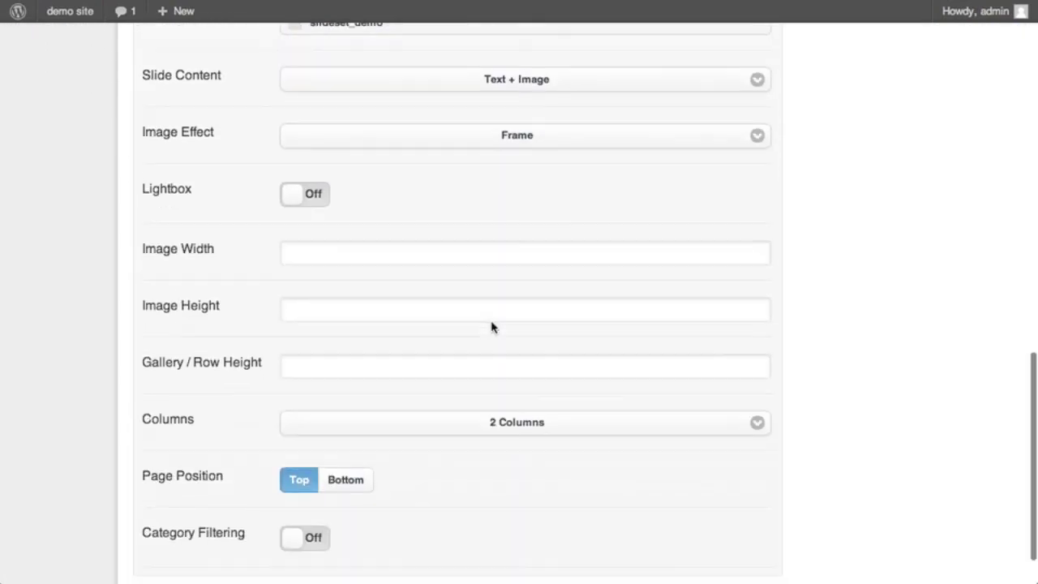
pyautogui.click(392, 251)
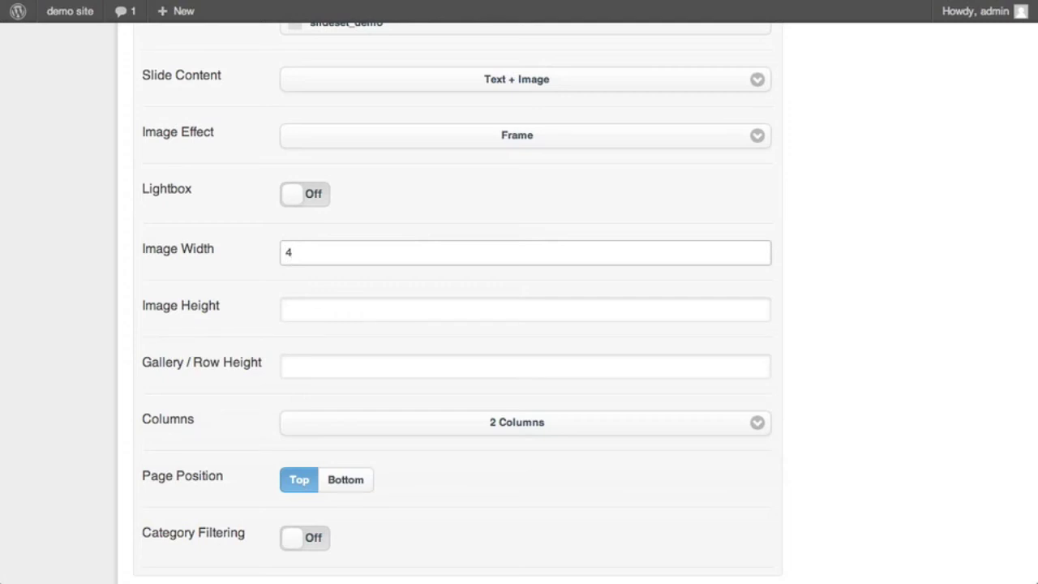
pyautogui.click(559, 206)
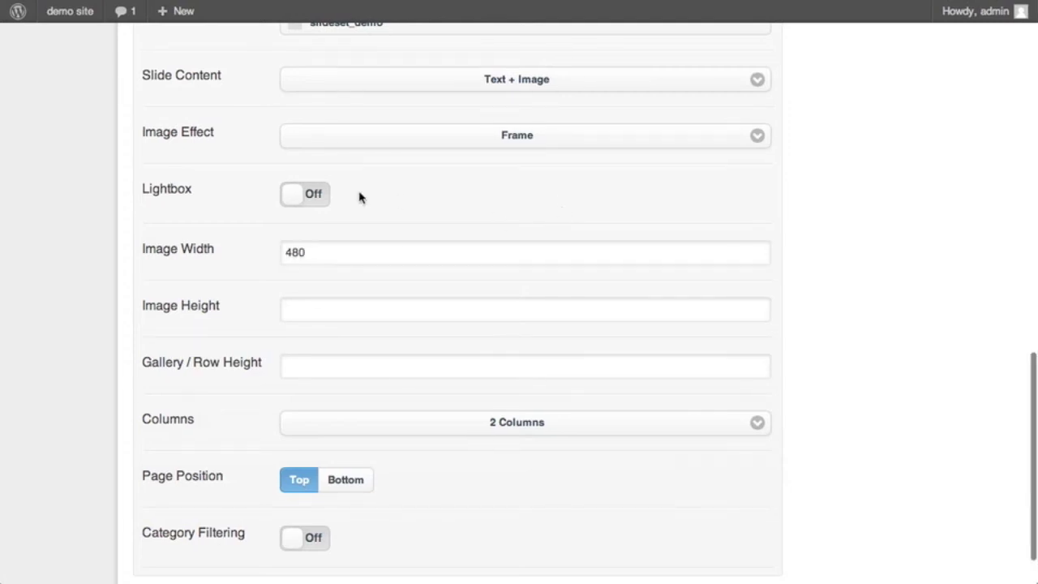
pyautogui.click(307, 195)
pyautogui.scroll(20, 658, 287)
pyautogui.click(958, 108)
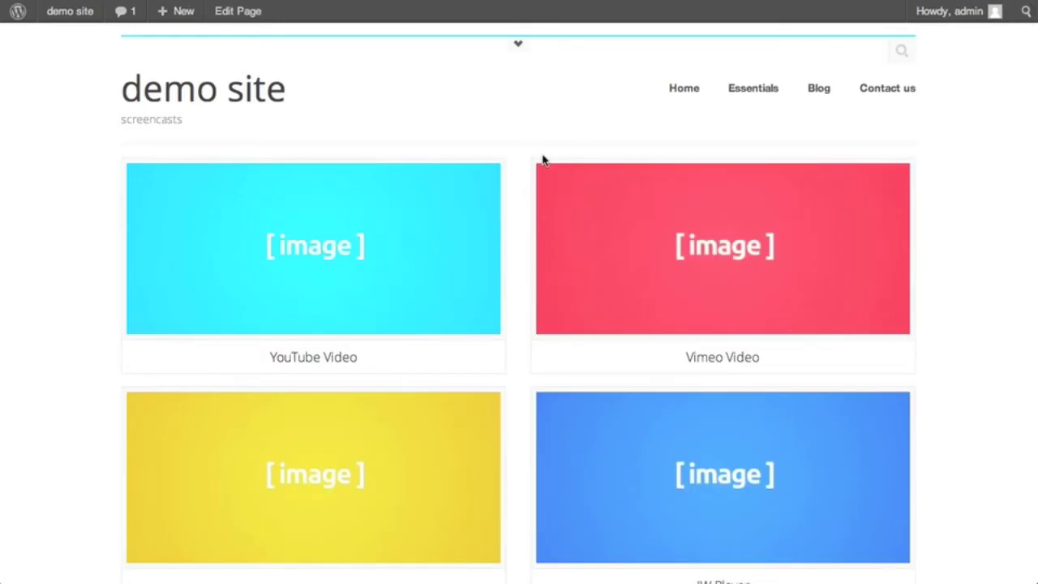
# Step: Play the Vimeo and YouTube tiles in the lightbox, closing each afterwards
pyautogui.click(660, 252)
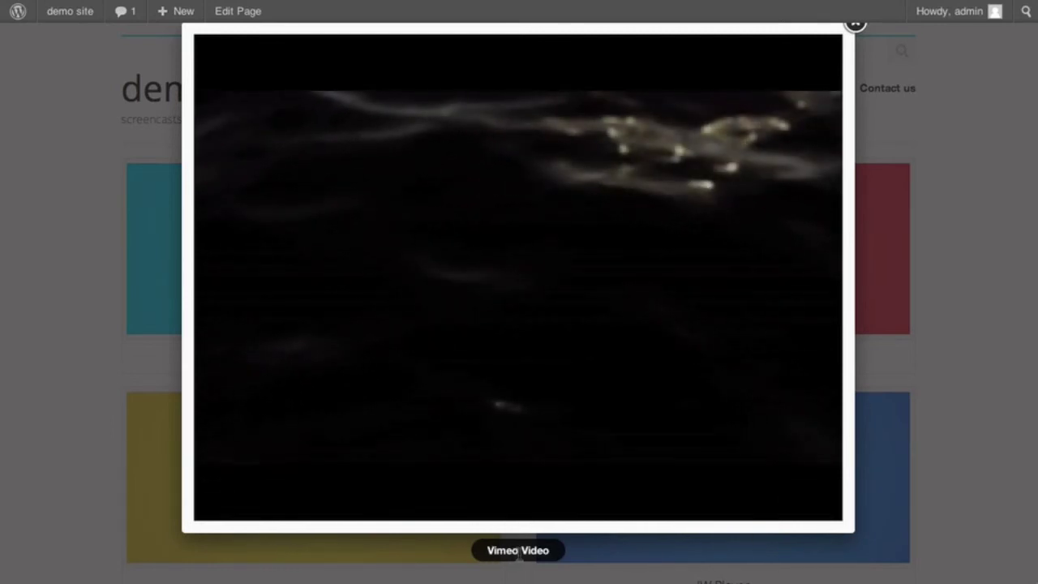
pyautogui.click(969, 320)
pyautogui.click(378, 272)
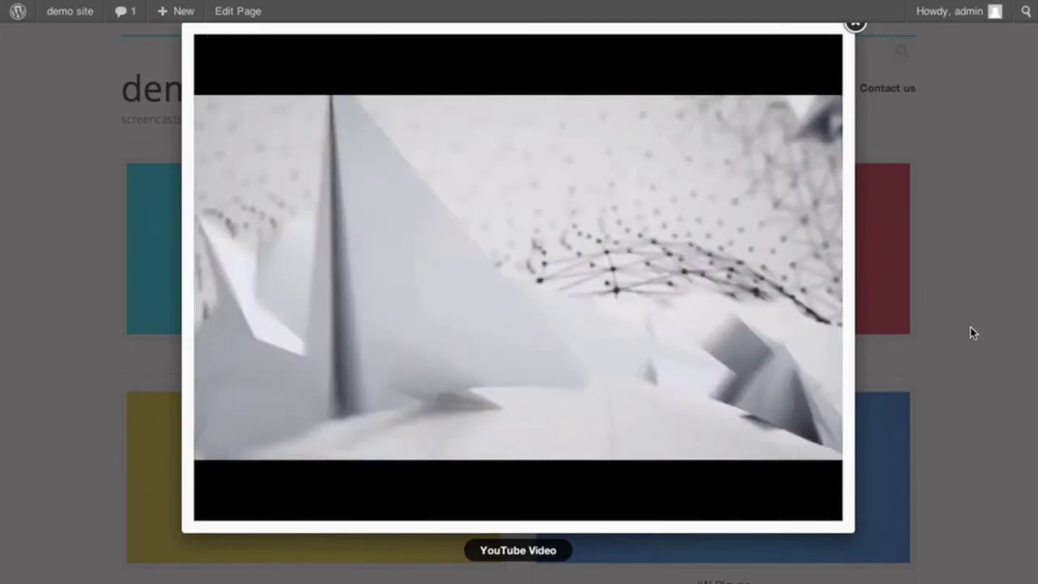
pyautogui.click(971, 326)
# Step: Play the yellow tile and JW Player videos, then pause the JW Player video
pyautogui.click(434, 449)
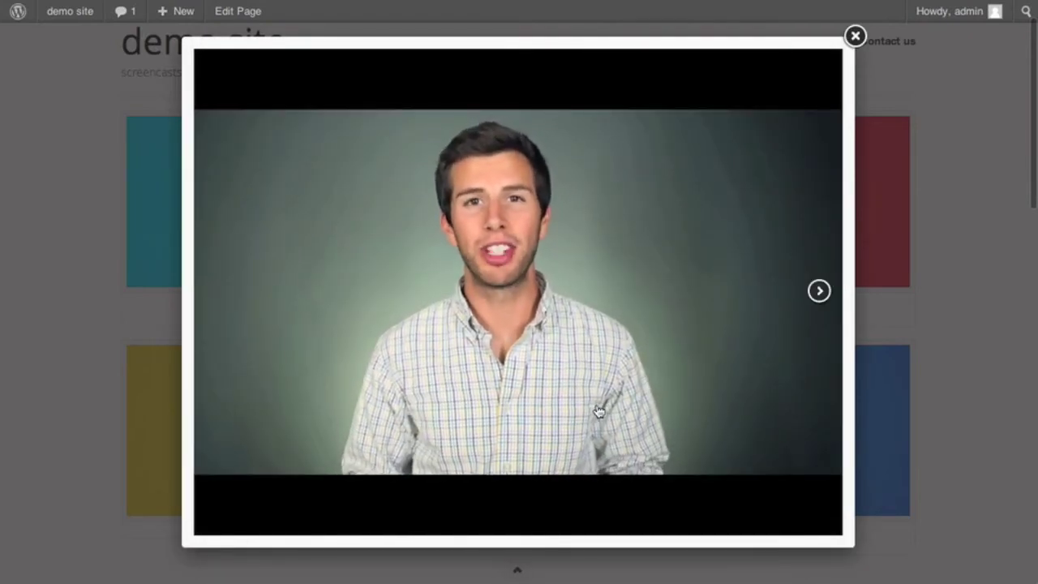
pyautogui.click(1001, 383)
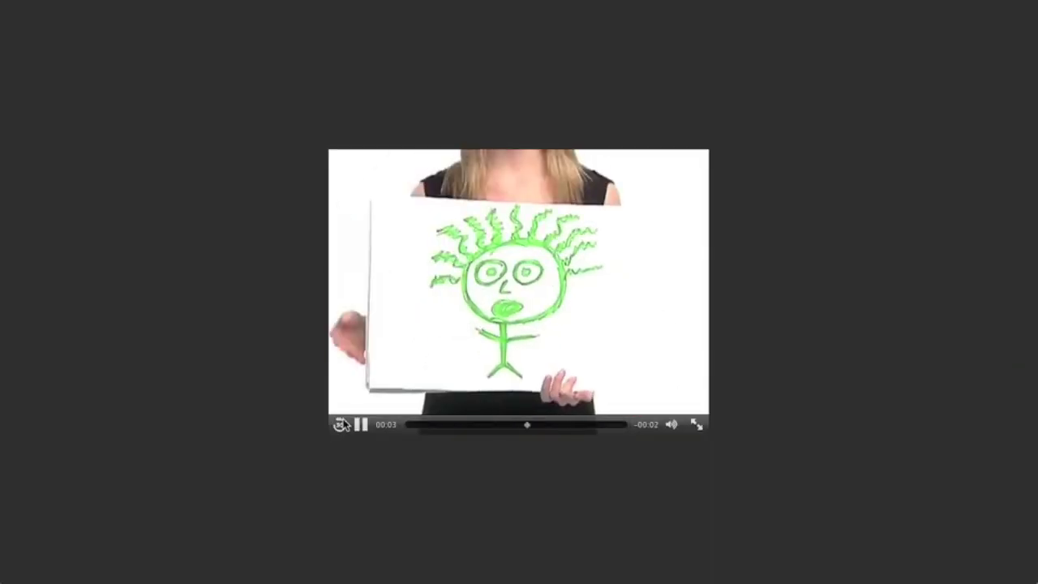
pyautogui.click(531, 410)
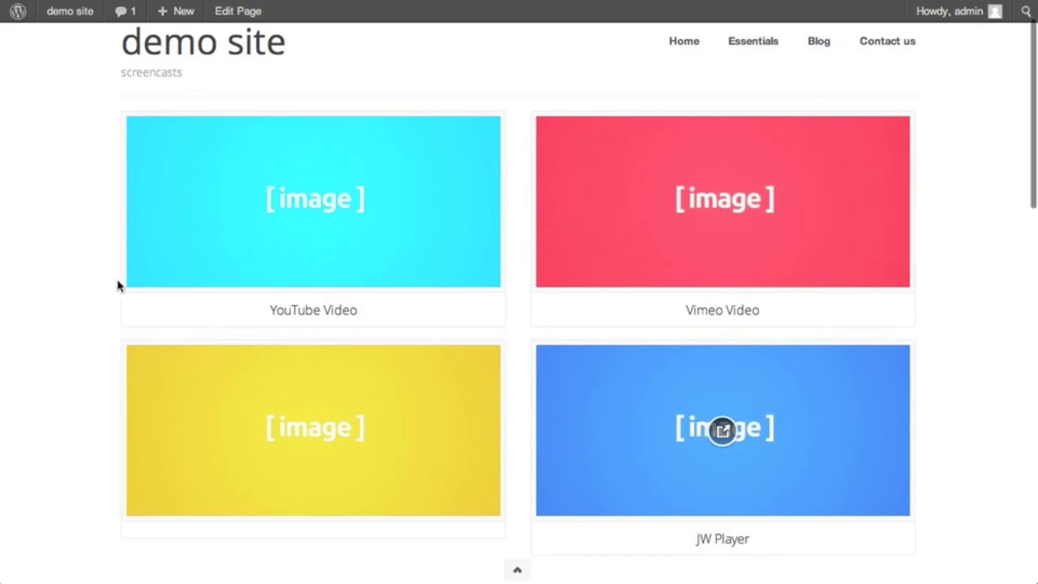
pyautogui.scroll(-1, 118, 285)
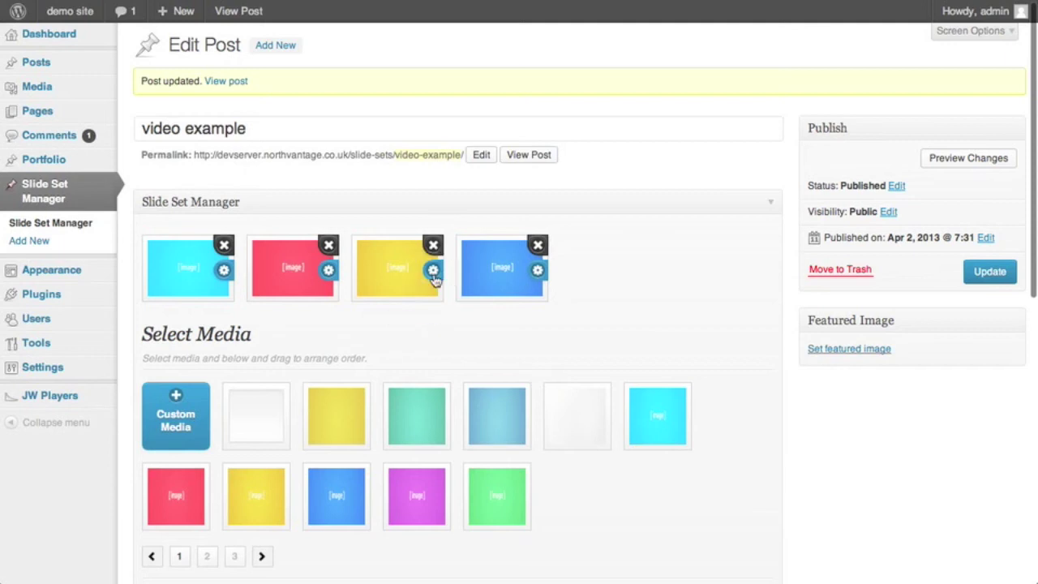
# Step: Title the yellow third slide 'Wistia' and reload the demo site to see the Wistia tile
pyautogui.click(433, 271)
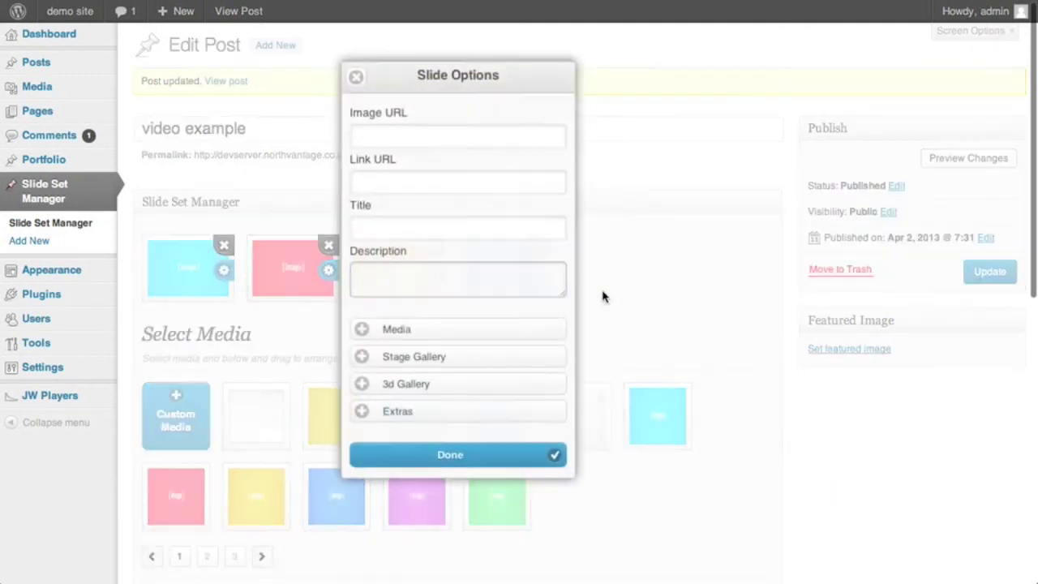
pyautogui.click(431, 222)
pyautogui.write('Wistia')
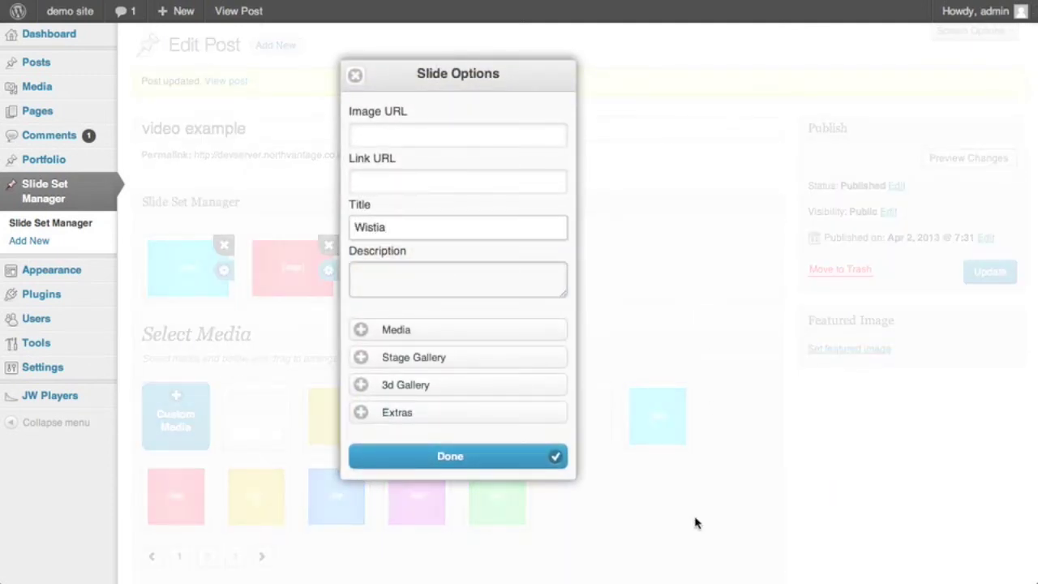
pyautogui.click(471, 457)
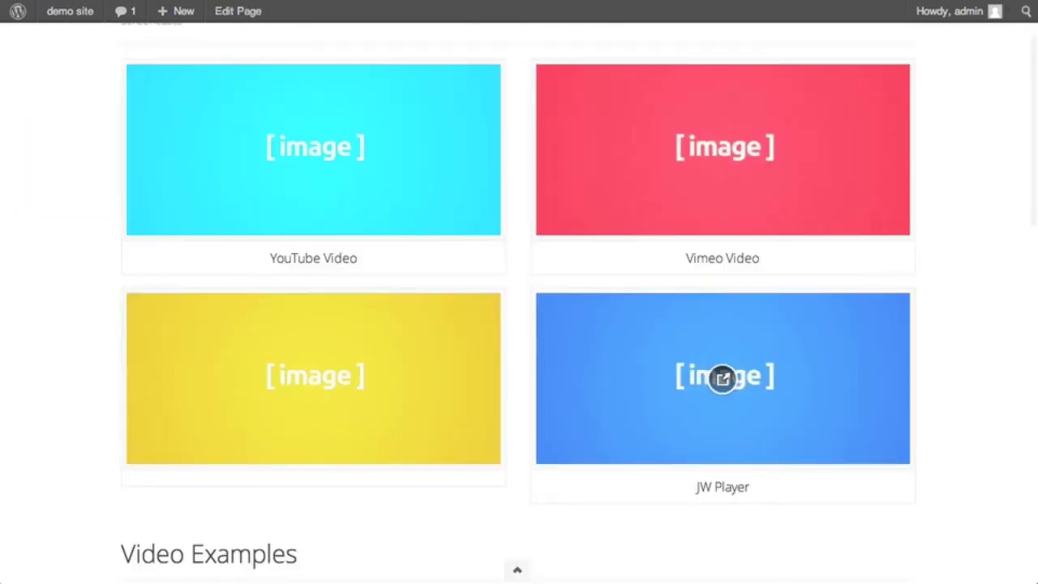
pyautogui.hotkey('ctrl', 'r')
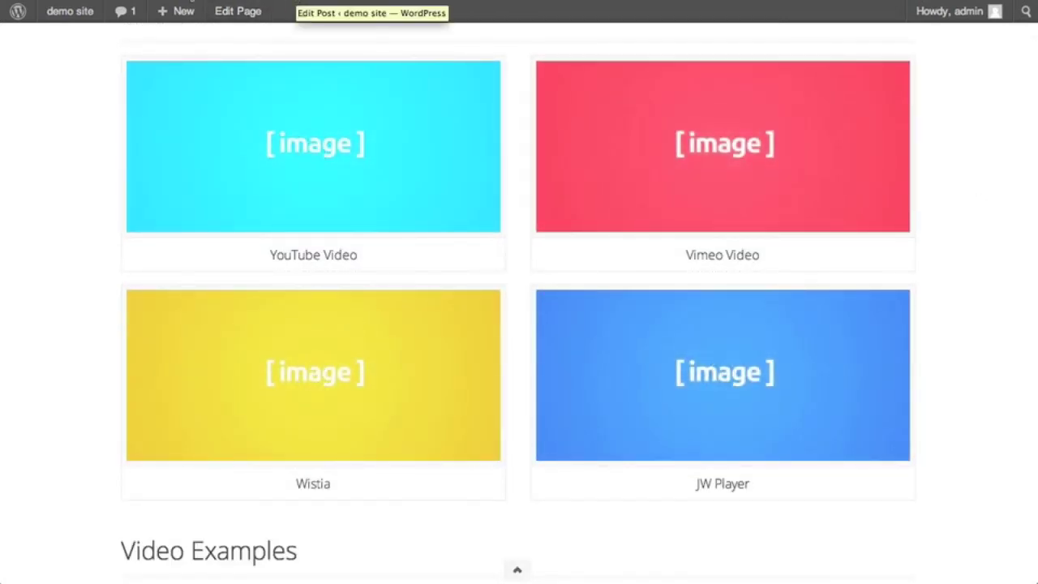
# Step: Set the Video Examples page's Gallery Type to Stage
pyautogui.click(324, 2)
pyautogui.scroll(-8, 637, 376)
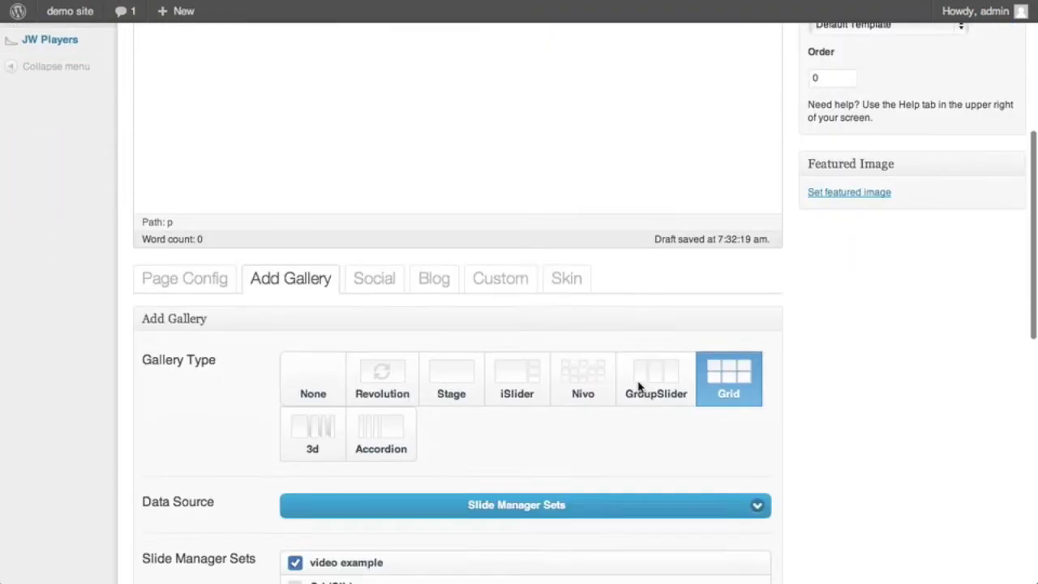
pyautogui.click(451, 357)
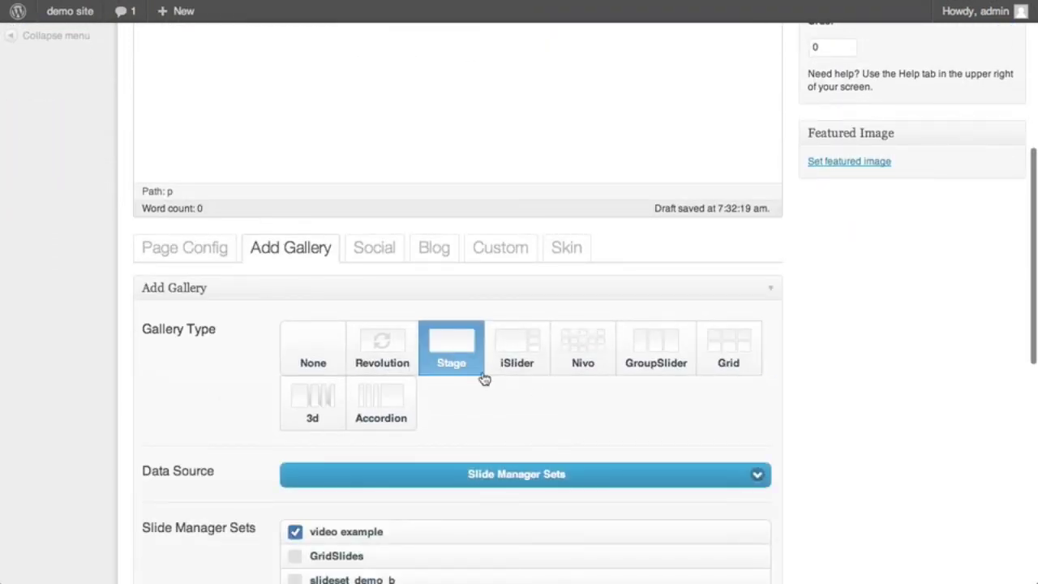
pyautogui.scroll(8, 714, 439)
# Step: Preview the page, switch to another slide and play its video in the lightbox
pyautogui.click(993, 113)
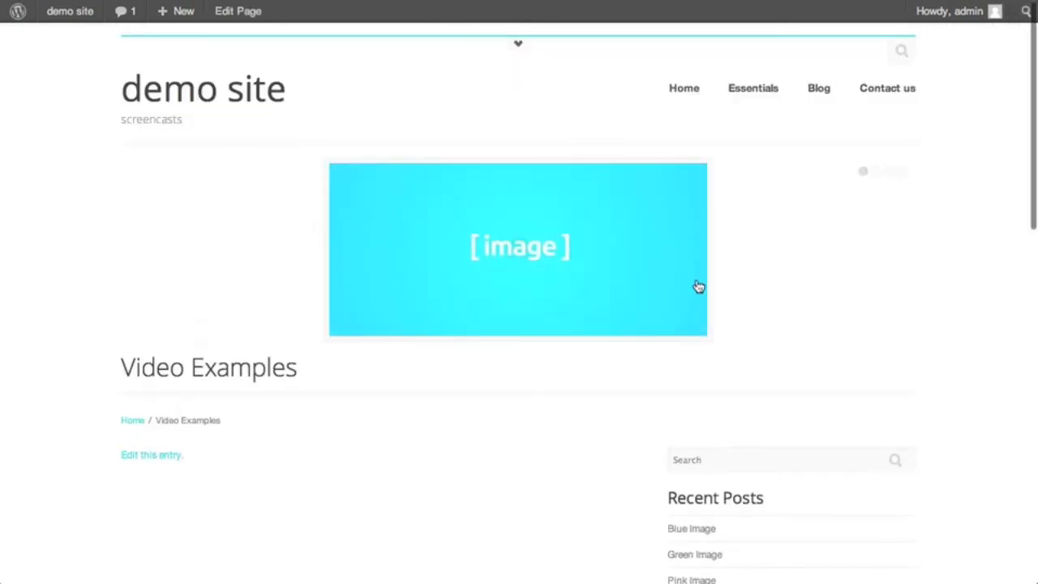
pyautogui.click(876, 171)
pyautogui.click(640, 251)
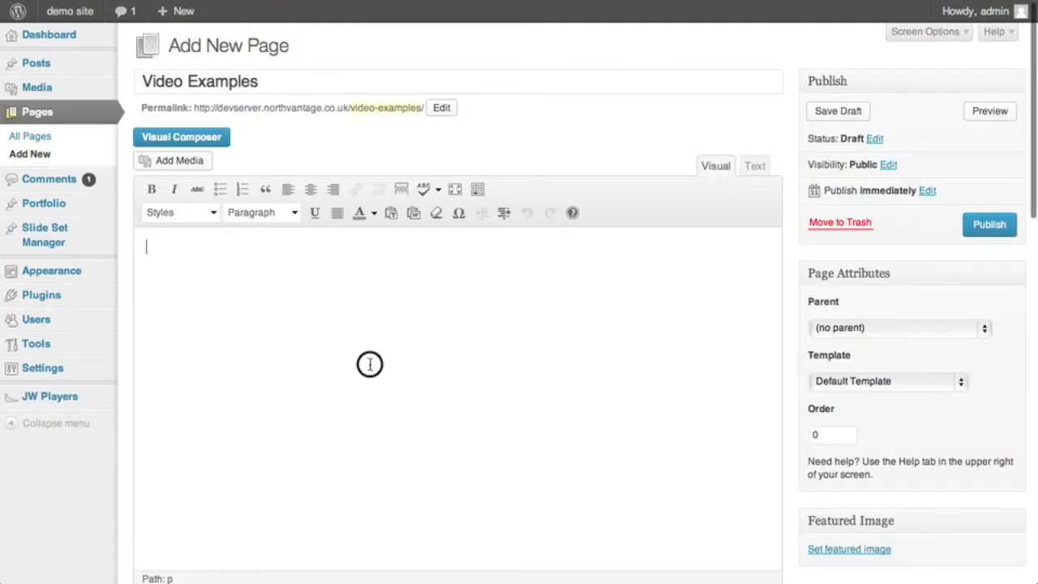
# Step: Switch the page to Visual Composer and add a Video Player element
pyautogui.scroll(-1, 320, 319)
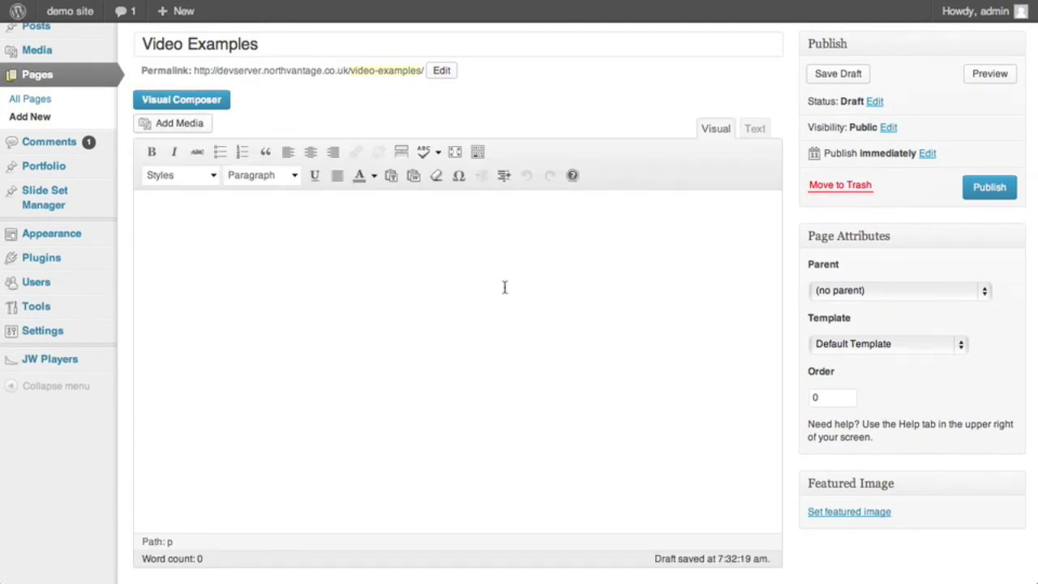
pyautogui.click(222, 103)
pyautogui.click(235, 178)
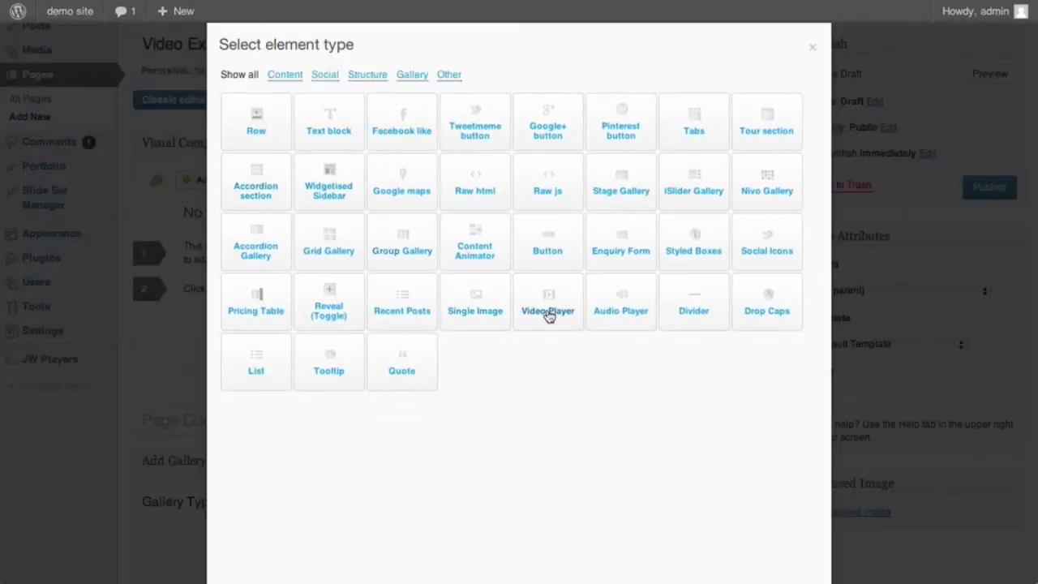
pyautogui.click(550, 315)
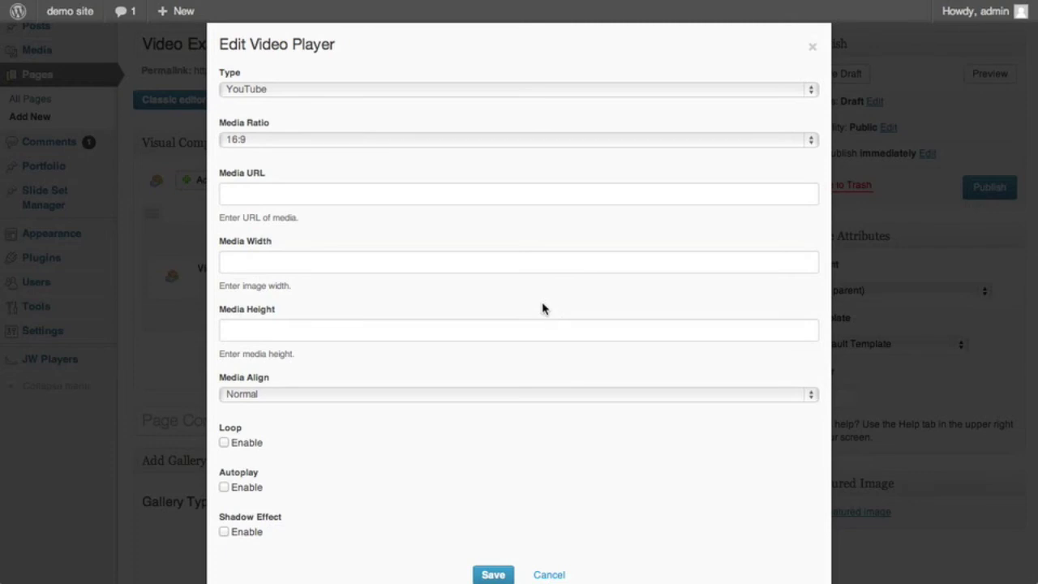
# Step: Keep the video player's type as YouTube and its media ratio as 16:9
pyautogui.click(302, 92)
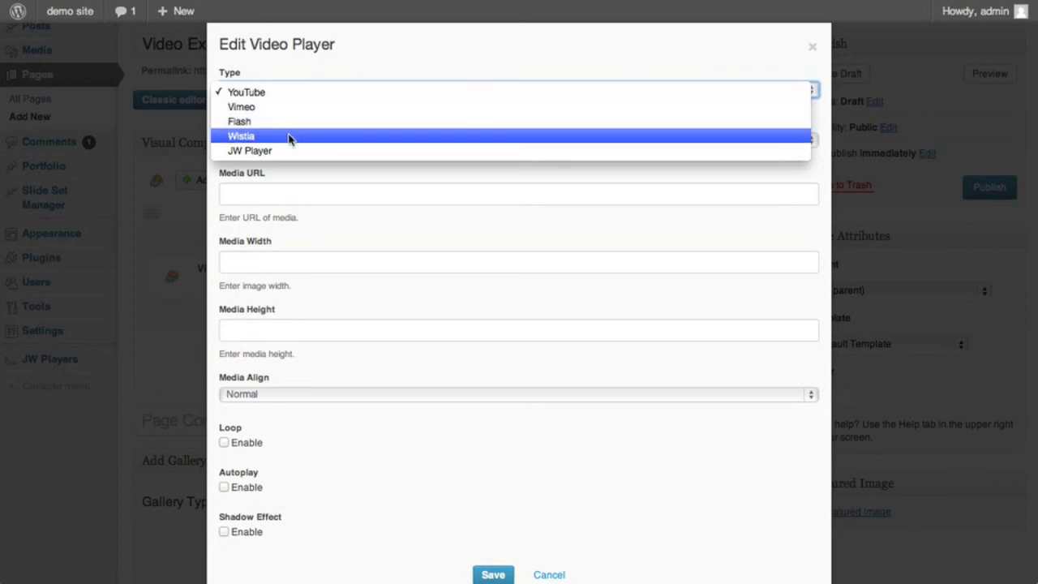
pyautogui.click(300, 93)
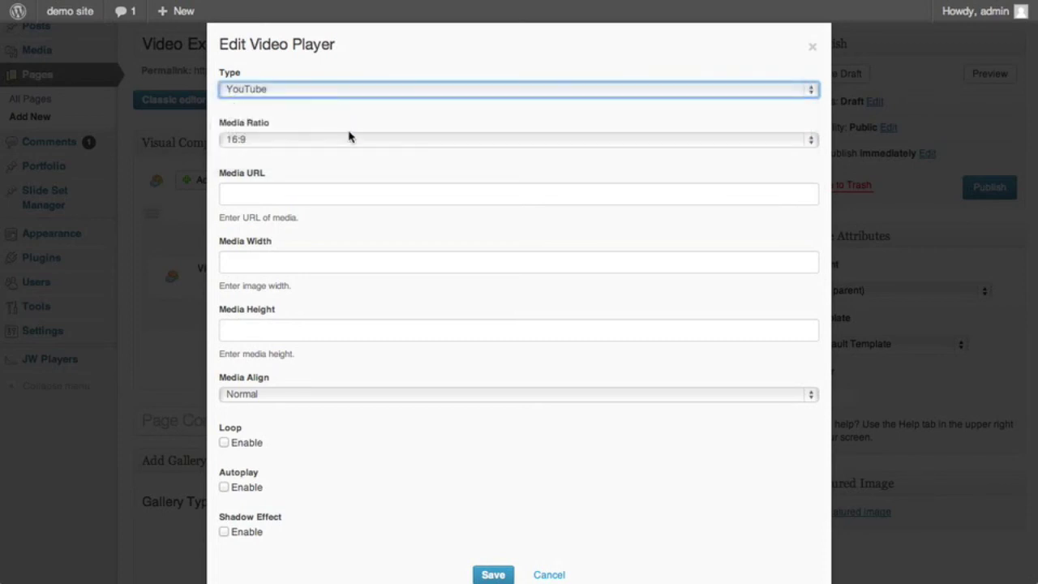
pyautogui.click(284, 196)
pyautogui.click(301, 144)
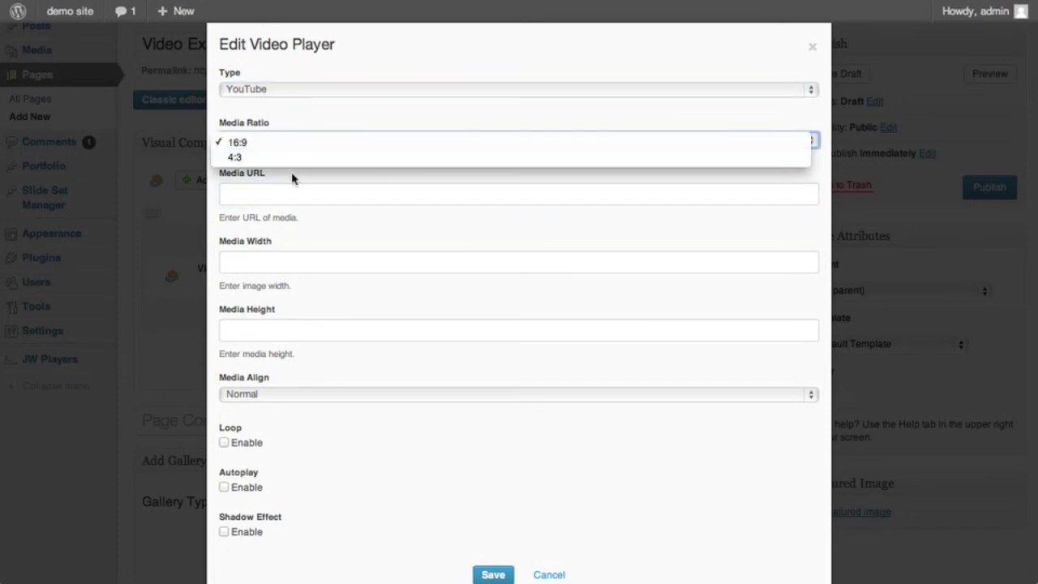
pyautogui.click(310, 190)
pyautogui.click(310, 195)
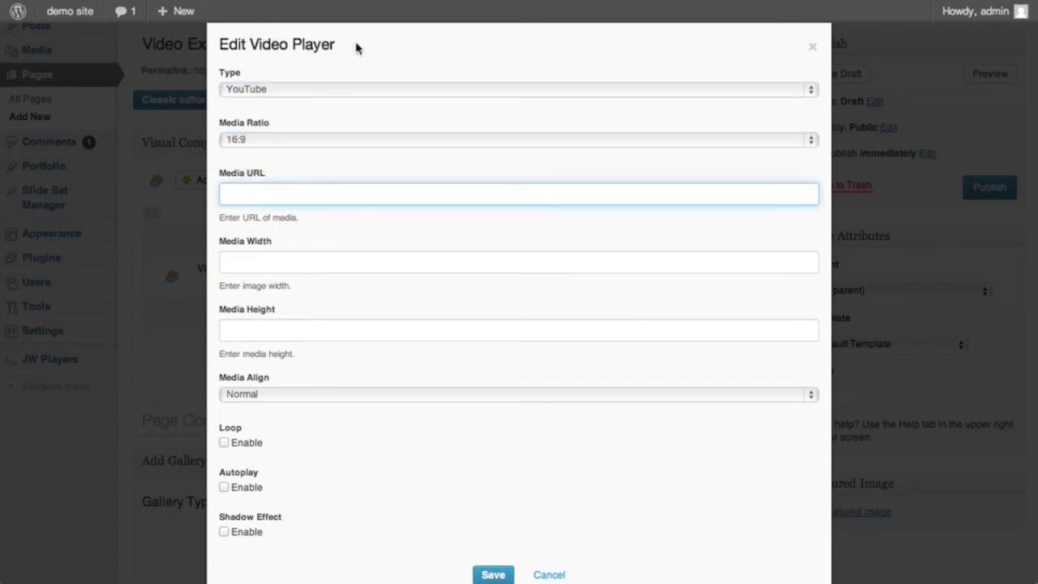
# Step: Copy the Autodesk Games Show Reel 2013 YouTube address for the Media URL field
pyautogui.click(425, 1)
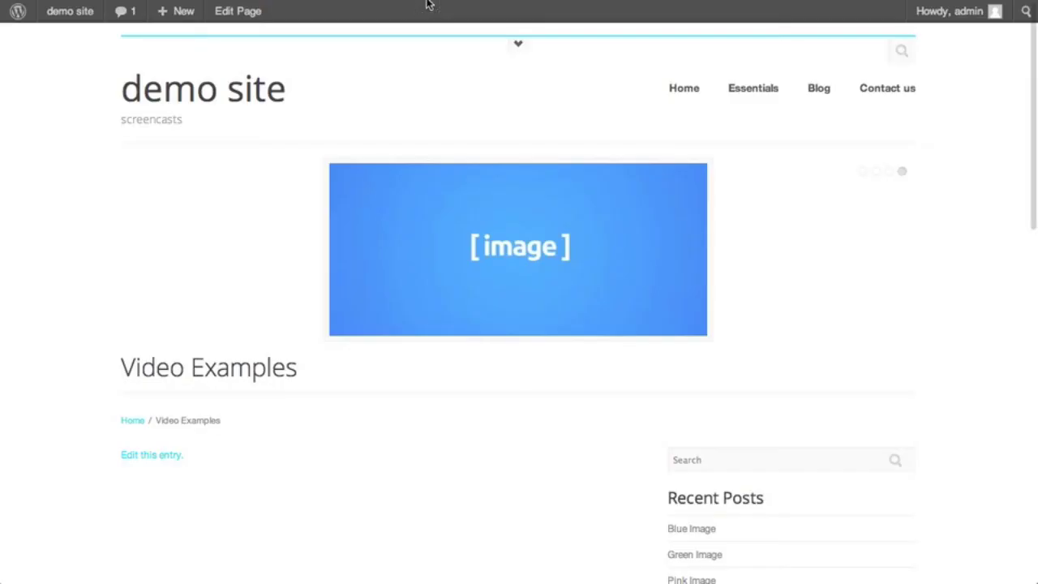
pyautogui.click(454, 2)
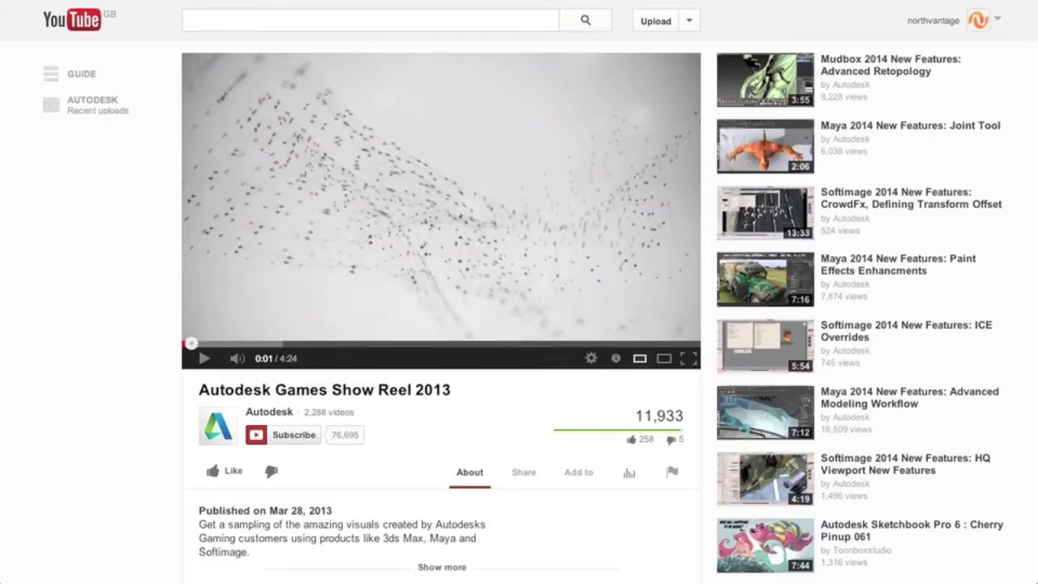
pyautogui.rightClick(276, 1)
pyautogui.click(300, 44)
pyautogui.click(308, 2)
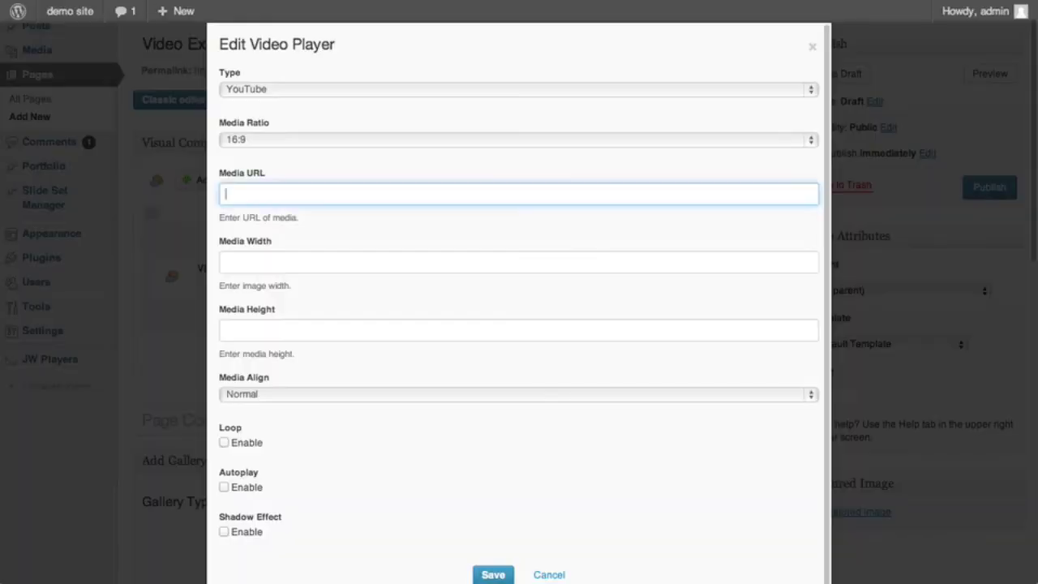
pyautogui.rightClick(313, 194)
# Step: Paste the YouTube address as Media URL, set width 300, enable shadow, and save
pyautogui.click(342, 232)
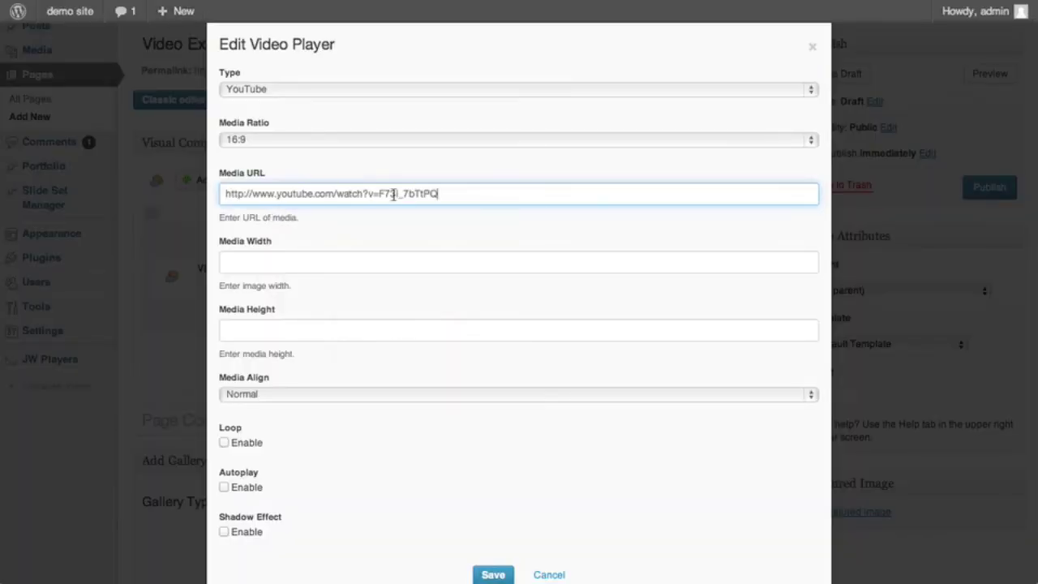
pyautogui.click(299, 265)
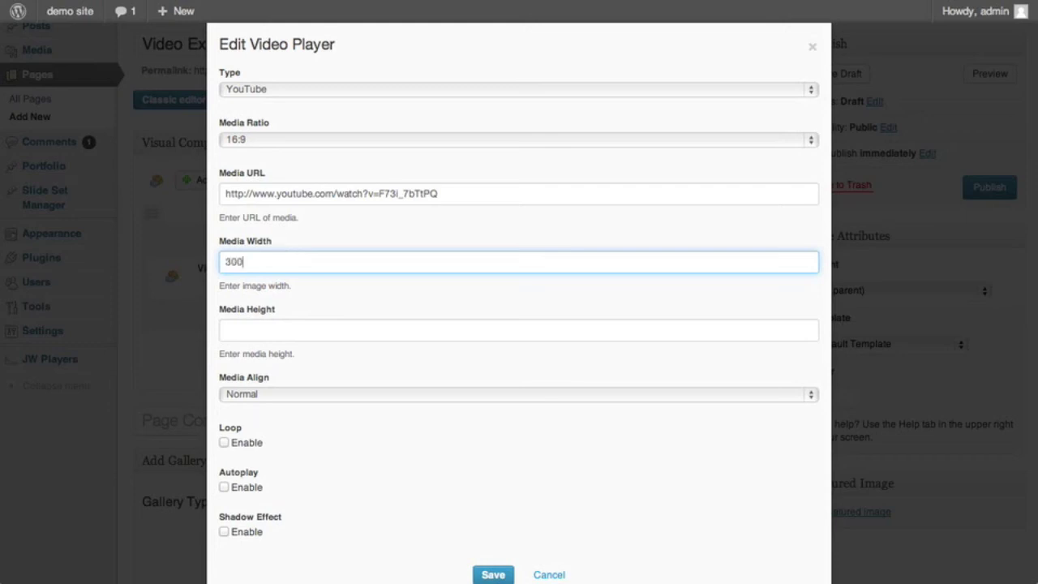
pyautogui.click(412, 462)
pyautogui.scroll(-1, 413, 462)
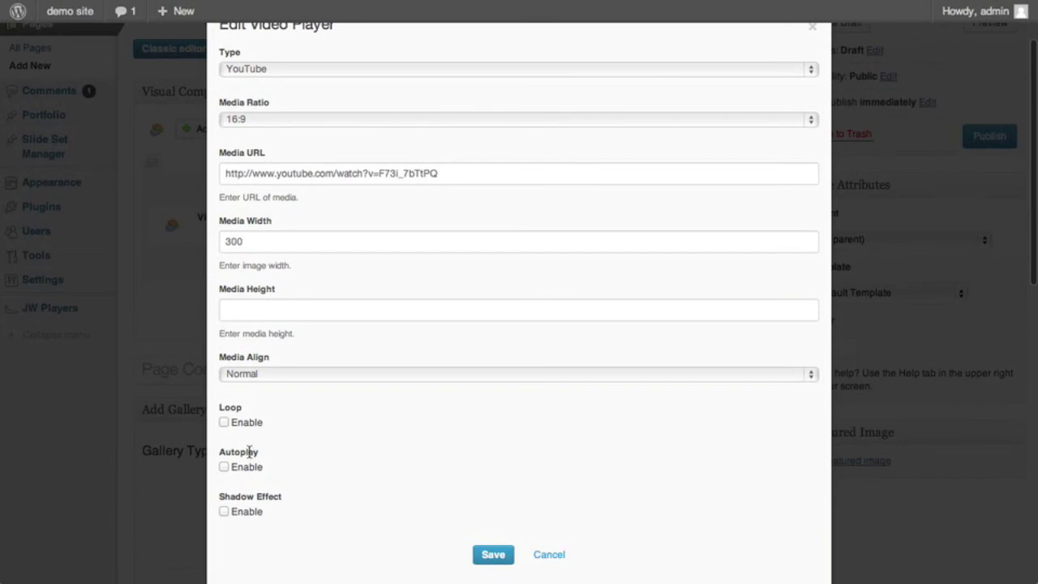
pyautogui.click(224, 513)
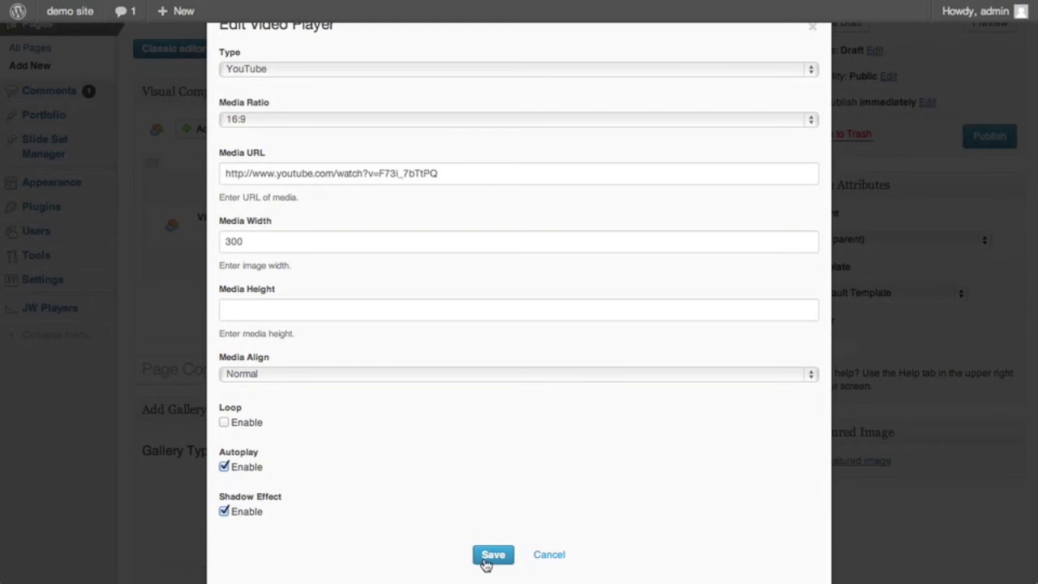
pyautogui.click(485, 558)
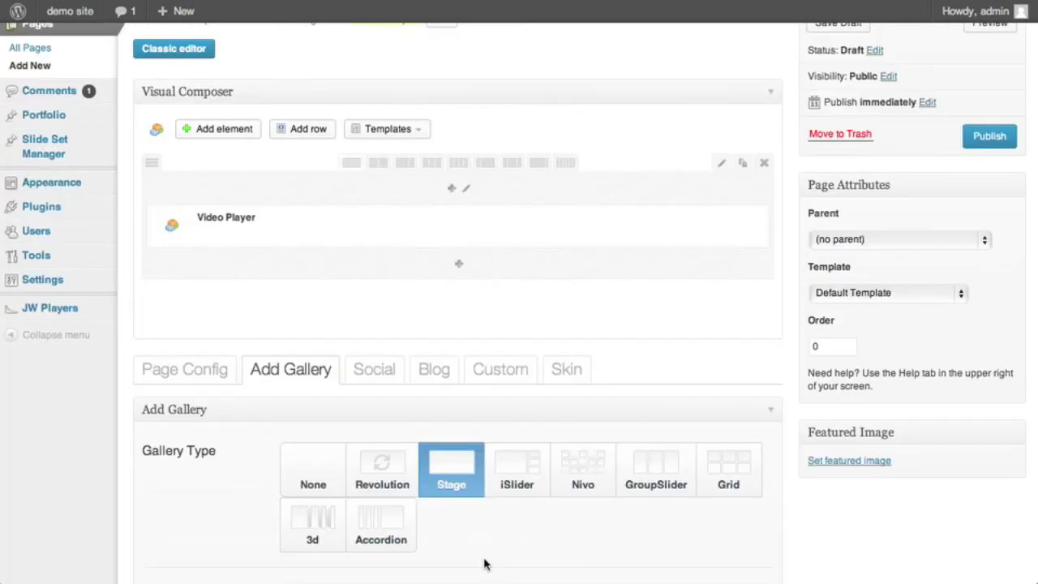
# Step: Reopen the video player settings and save them again
pyautogui.moveTo(747, 208)
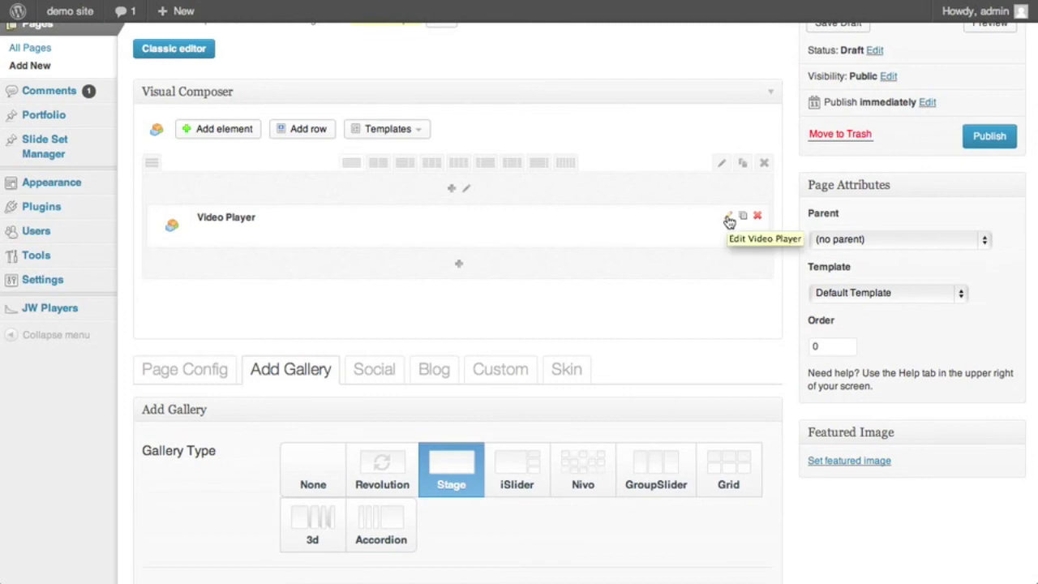
pyautogui.click(729, 221)
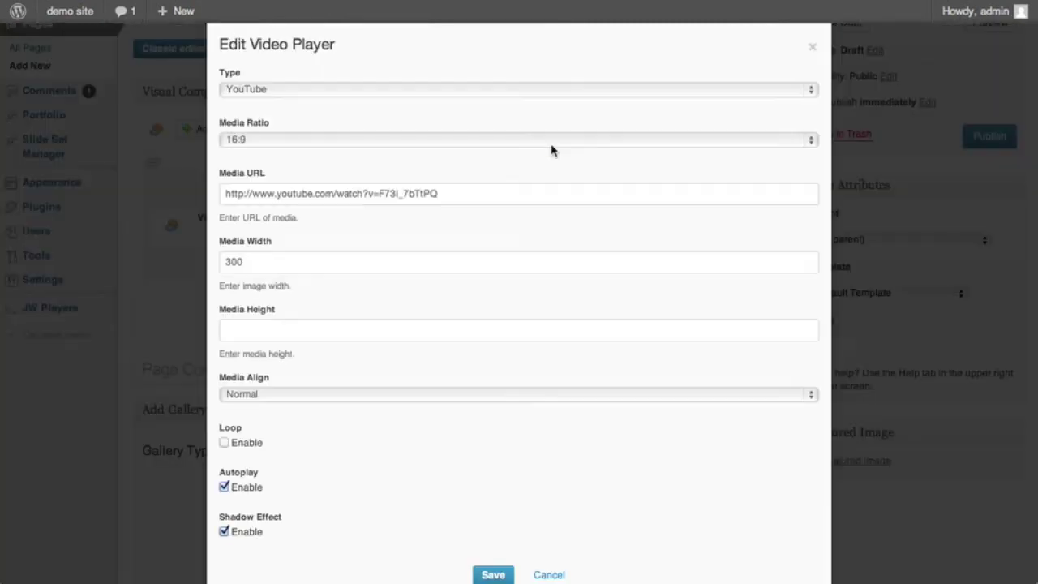
pyautogui.click(483, 574)
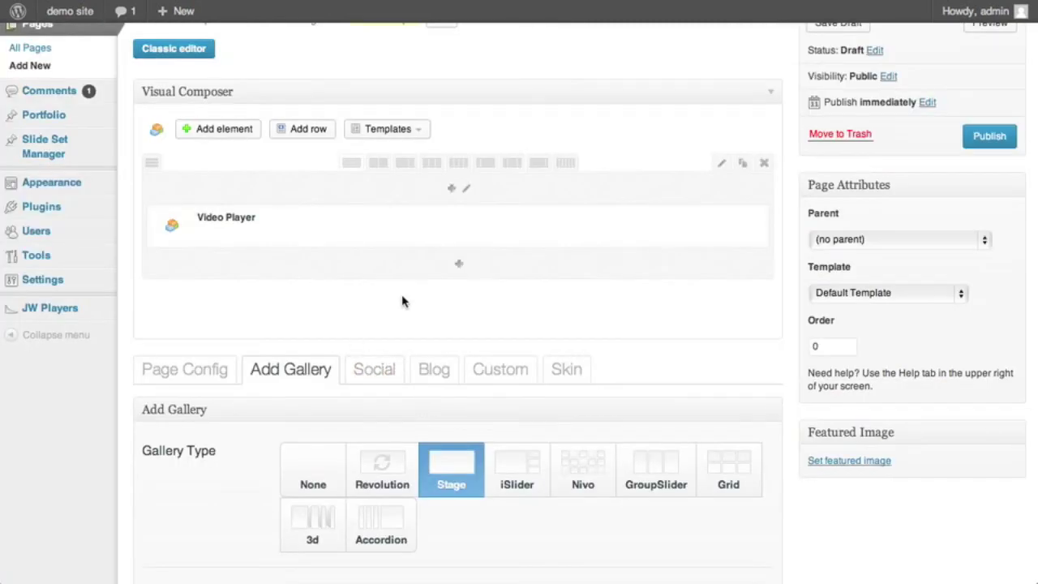
pyautogui.scroll(2, 519, 274)
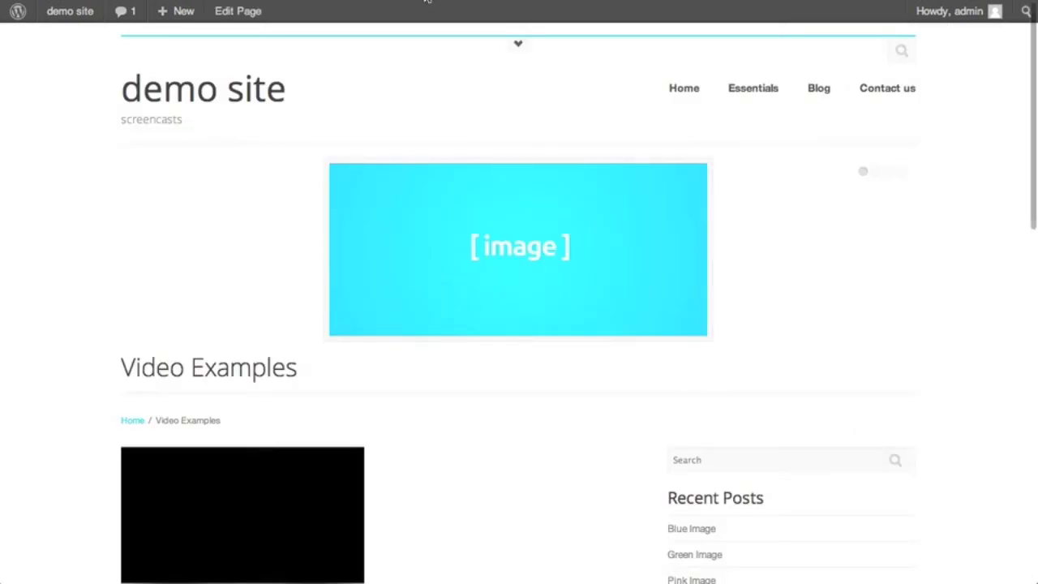
pyautogui.scroll(-2, 471, 216)
pyautogui.scroll(-1, 479, 267)
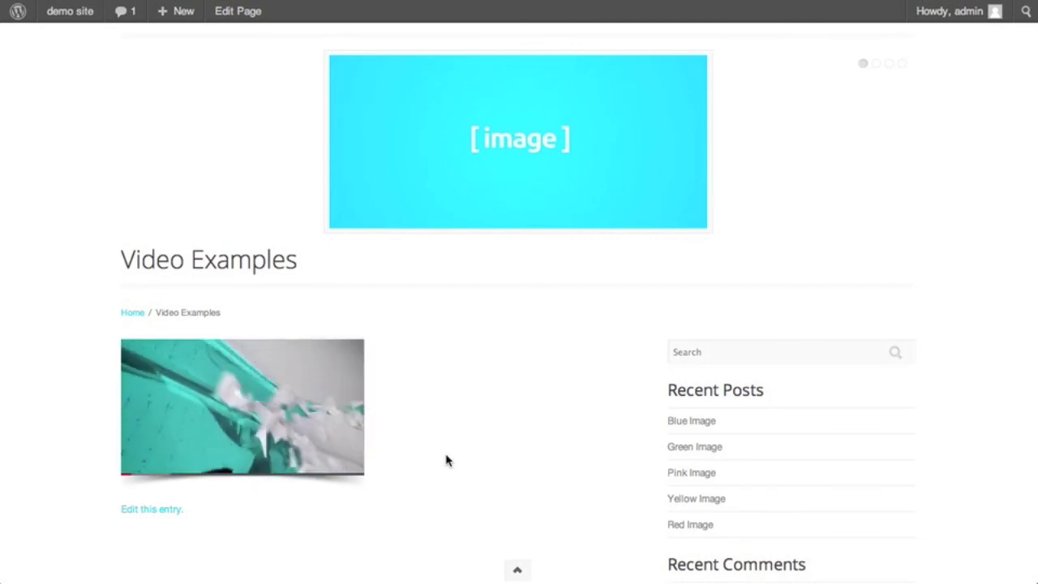
pyautogui.click(141, 461)
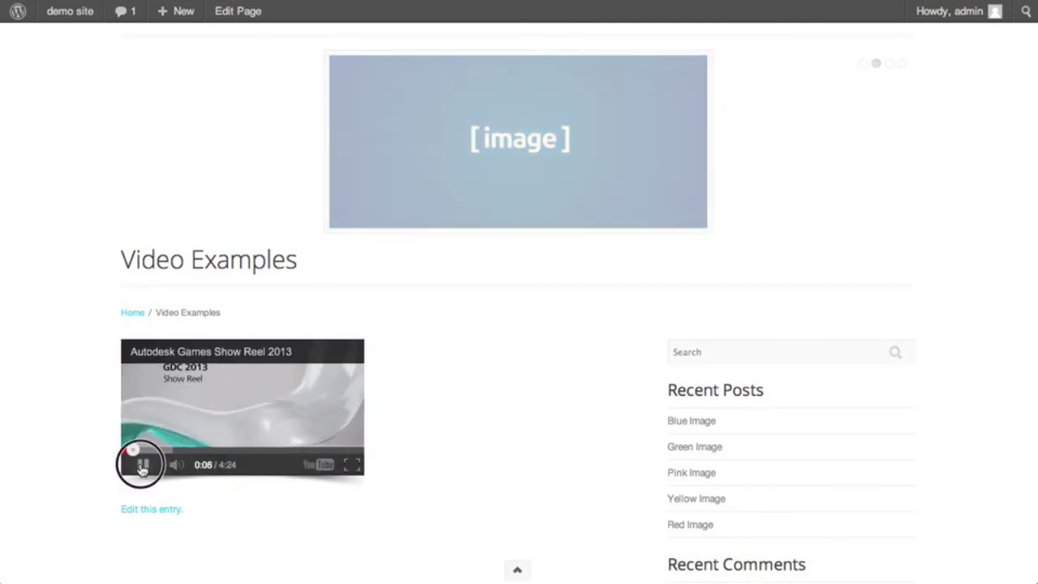
pyautogui.click(521, 134)
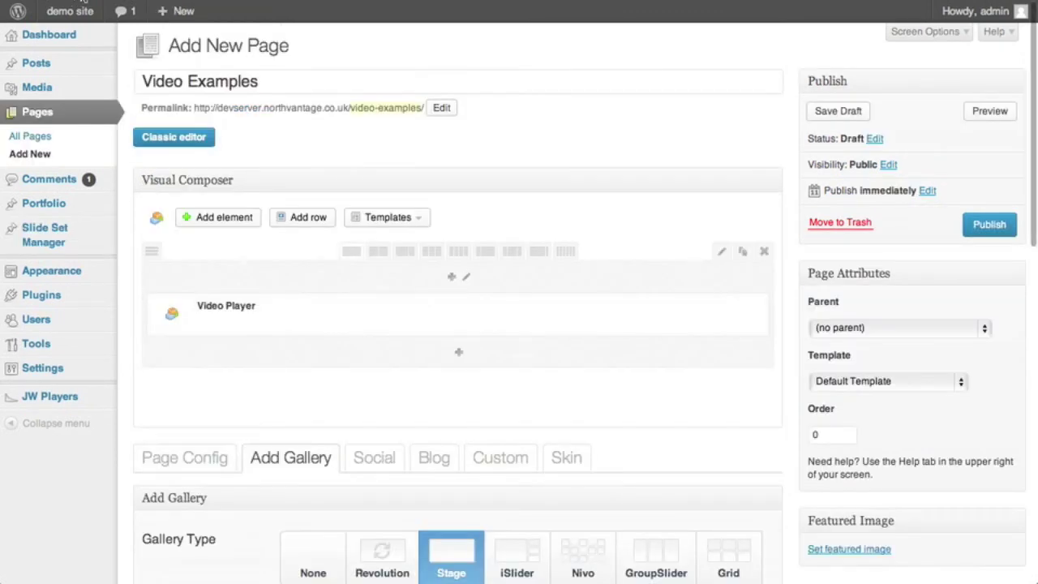
# Step: Split the row into two columns and add a Wistia video player to the right column
pyautogui.click(379, 252)
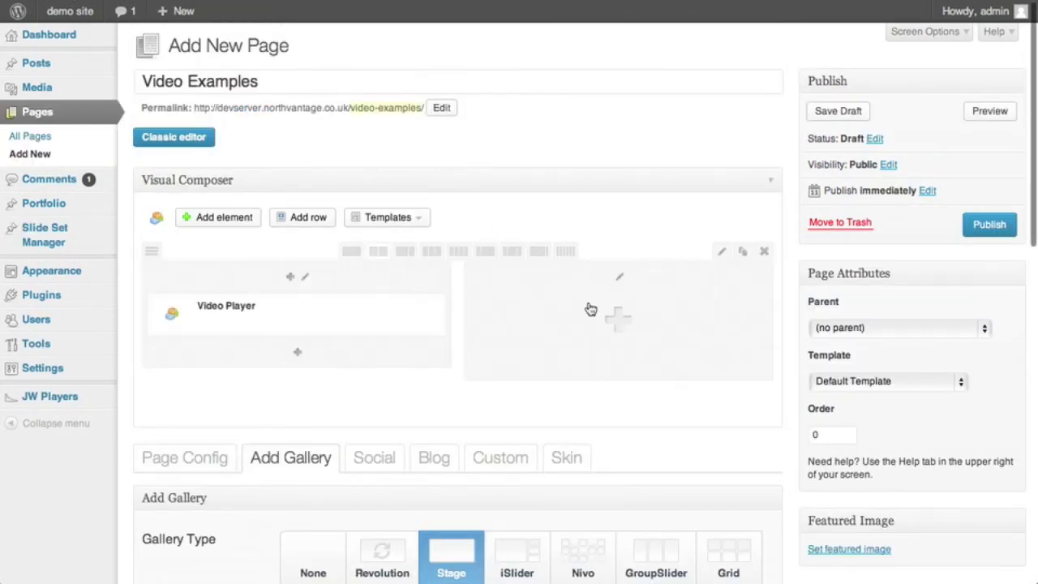
pyautogui.click(621, 316)
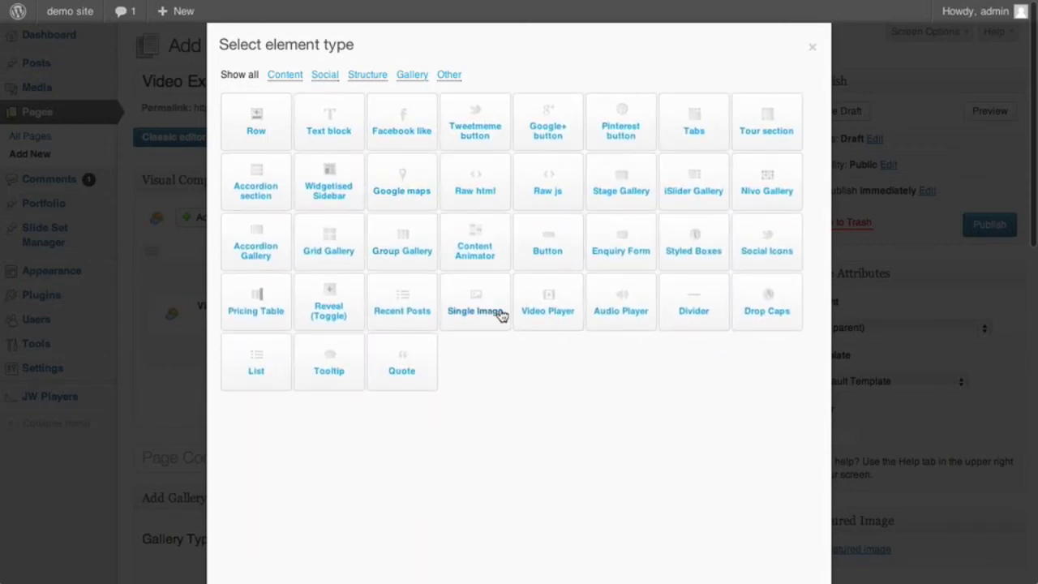
pyautogui.click(548, 312)
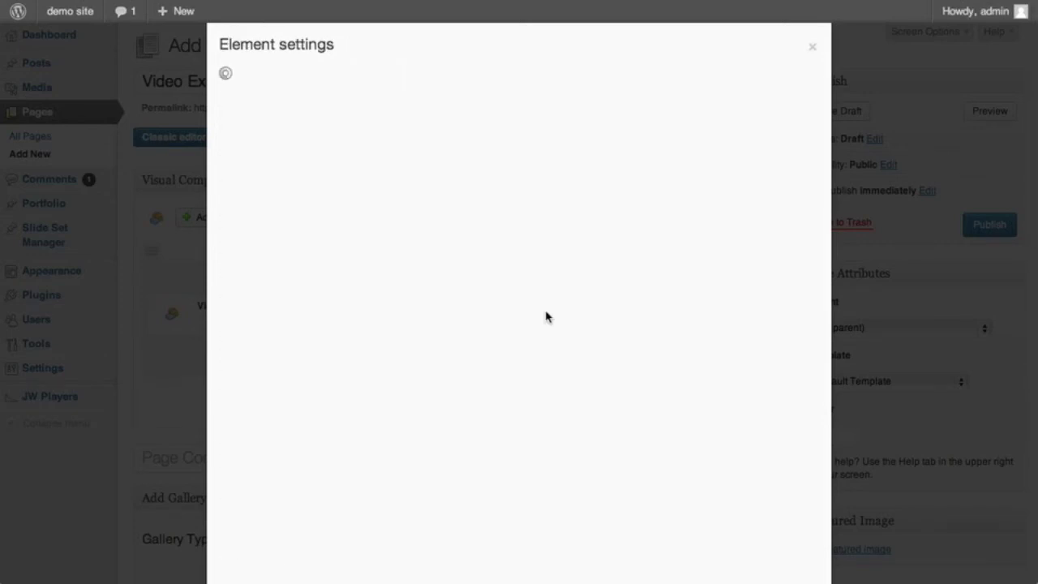
pyautogui.click(338, 86)
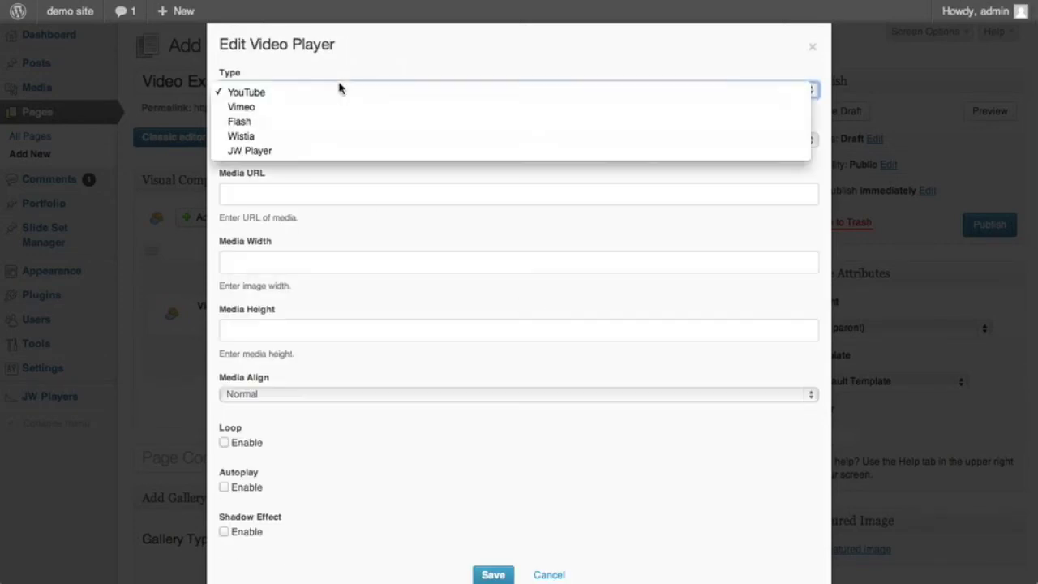
pyautogui.click(322, 134)
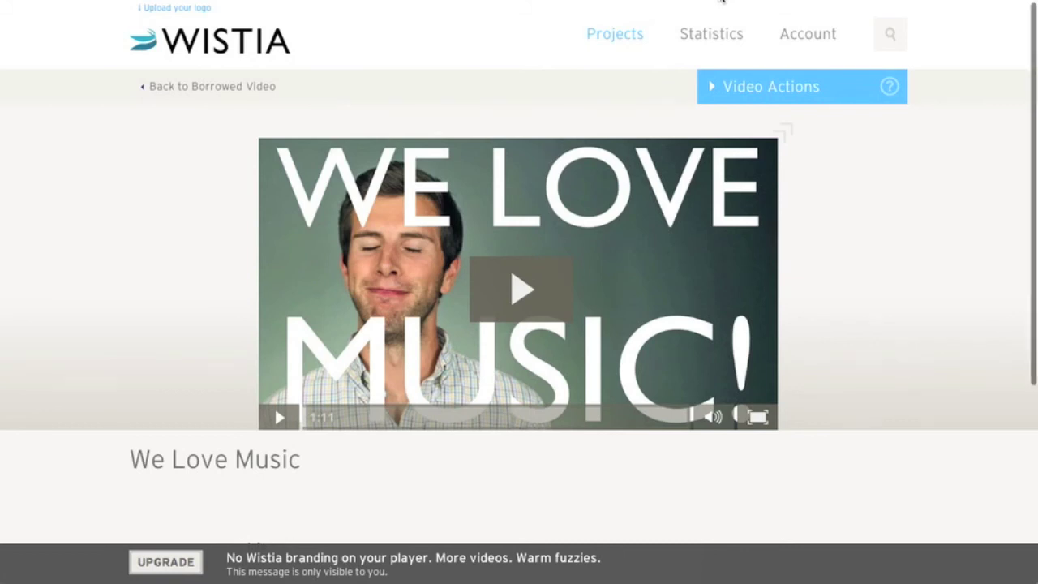
# Step: Copy the We Love Music video's share link from Wistia
pyautogui.moveTo(721, 32)
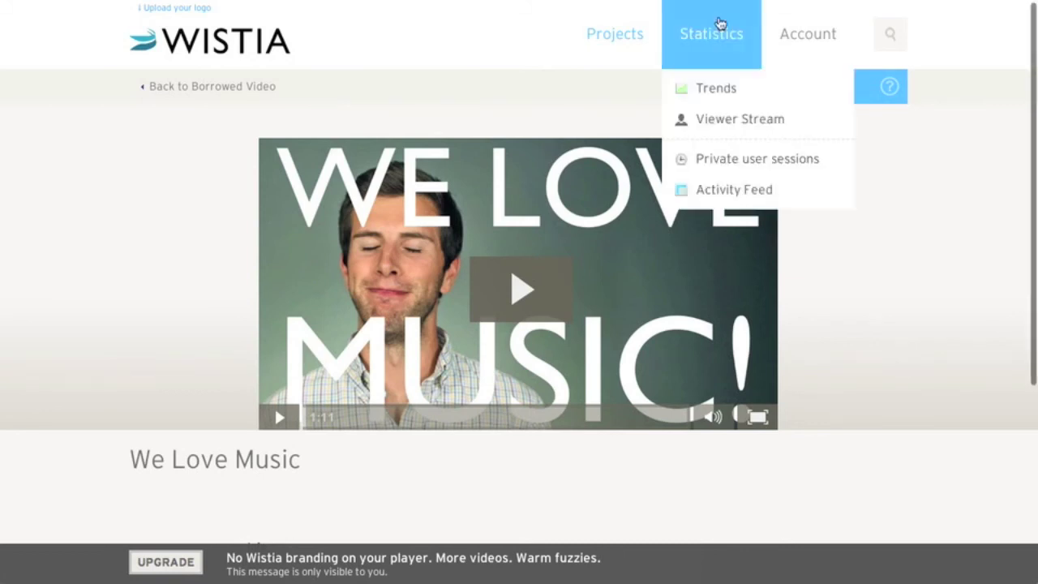
pyautogui.moveTo(893, 93)
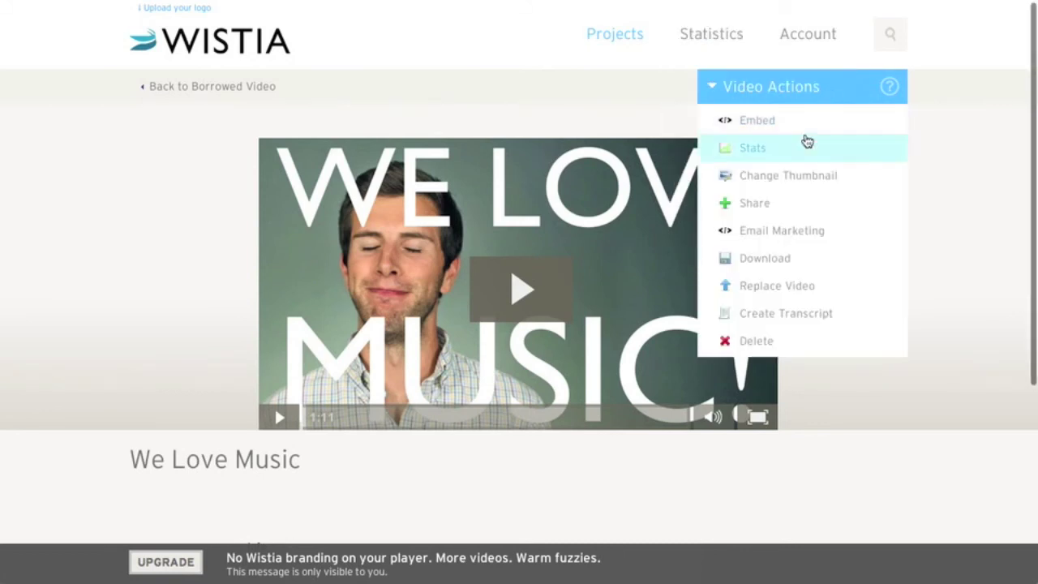
pyautogui.click(757, 206)
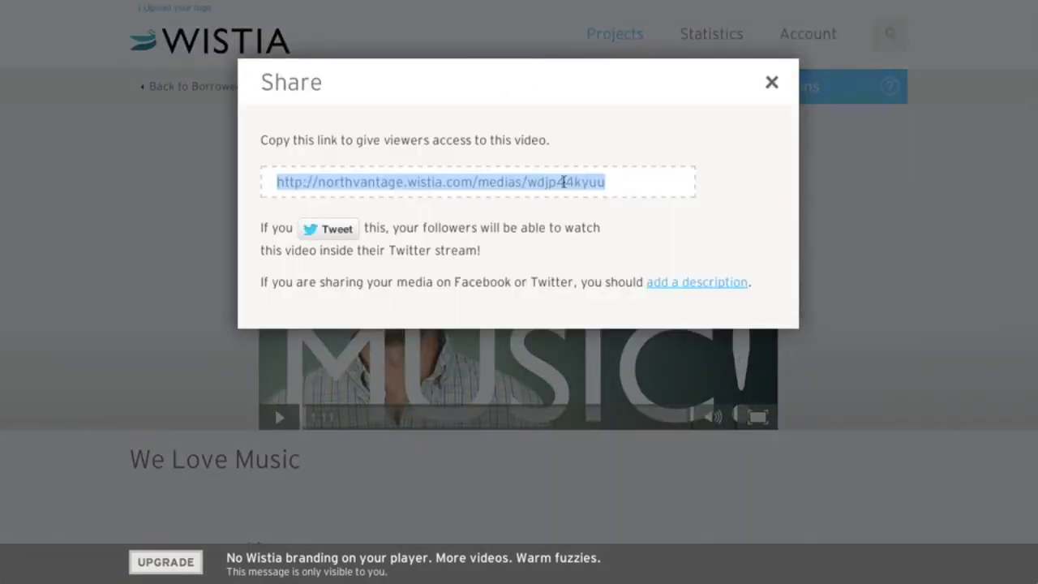
pyautogui.rightClick(564, 182)
pyautogui.click(585, 246)
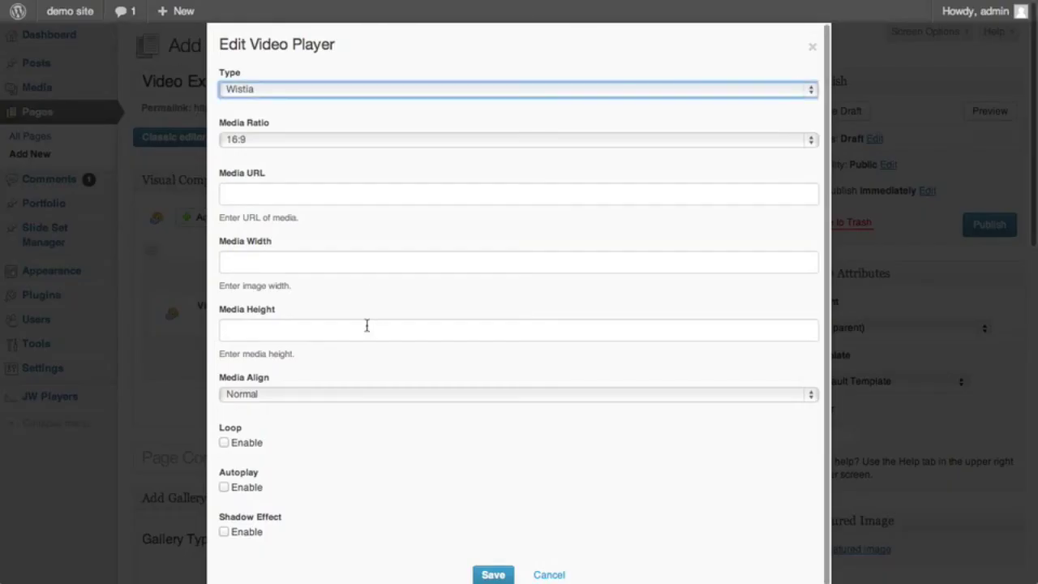
# Step: Paste the Wistia share link as Media URL, enable shadow, set width 300, and save
pyautogui.click(359, 325)
pyautogui.click(293, 194)
pyautogui.rightClick(293, 195)
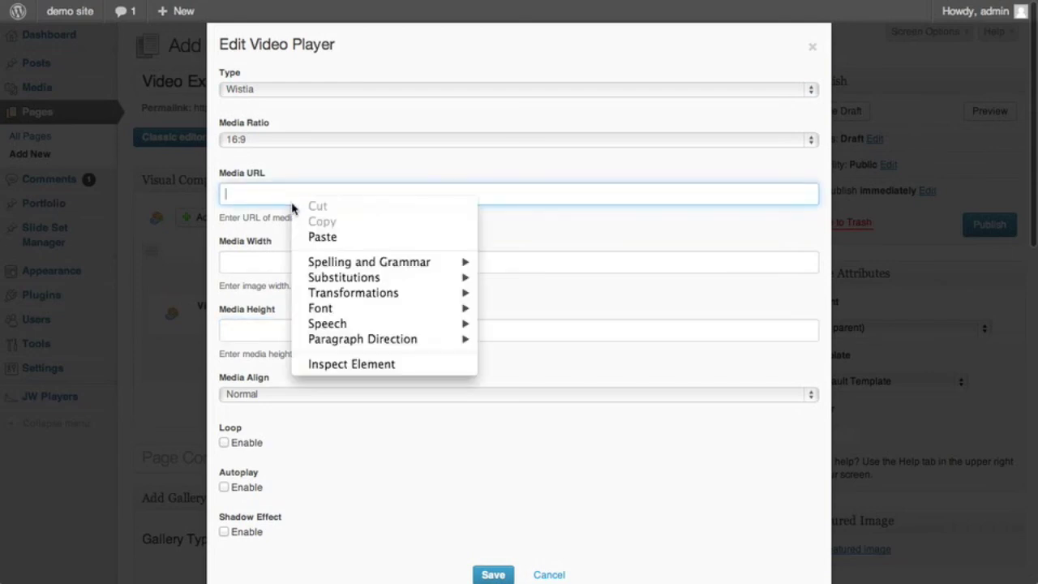
pyautogui.click(321, 237)
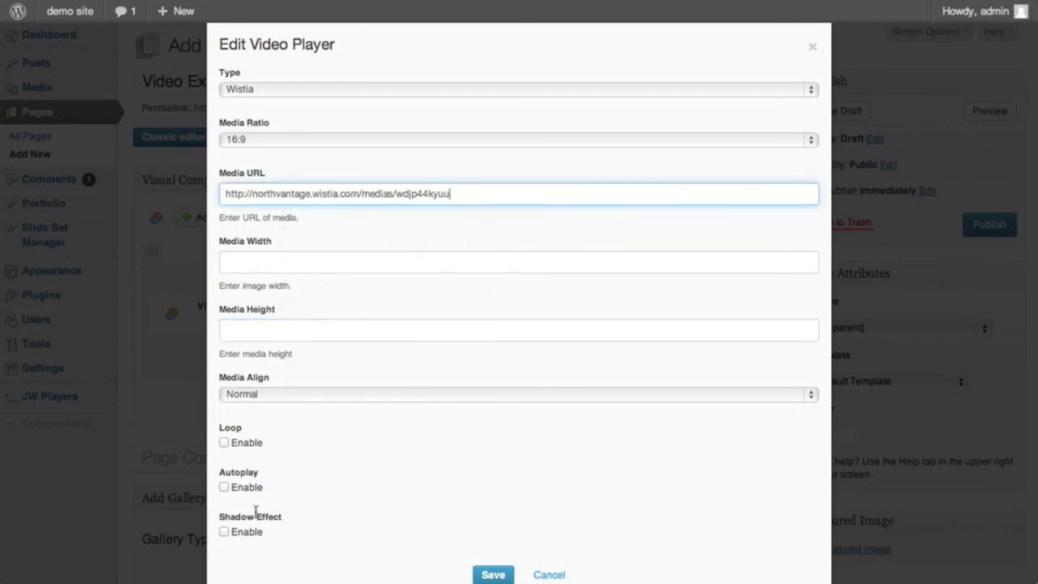
pyautogui.click(224, 532)
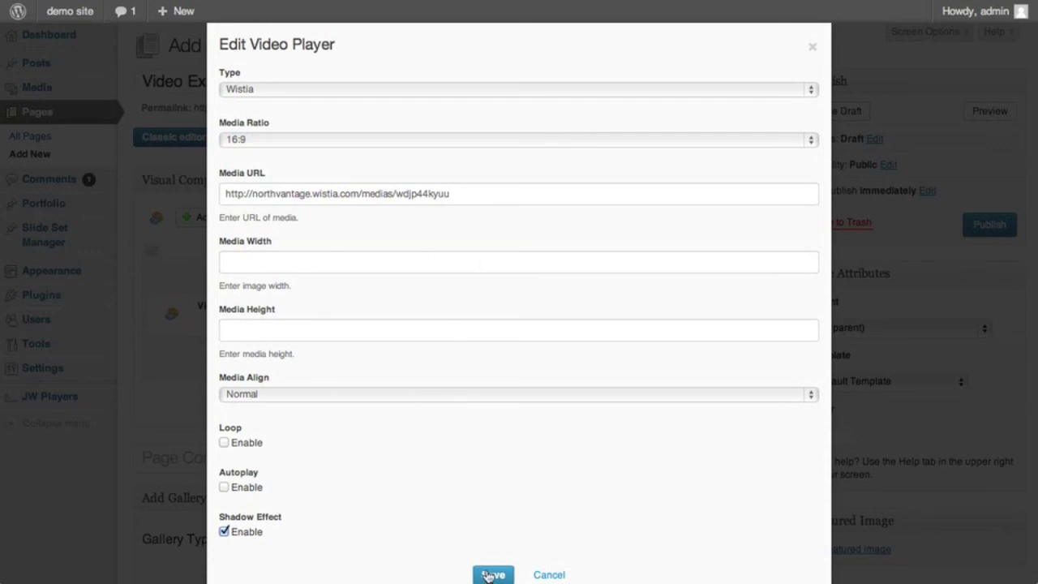
pyautogui.click(342, 266)
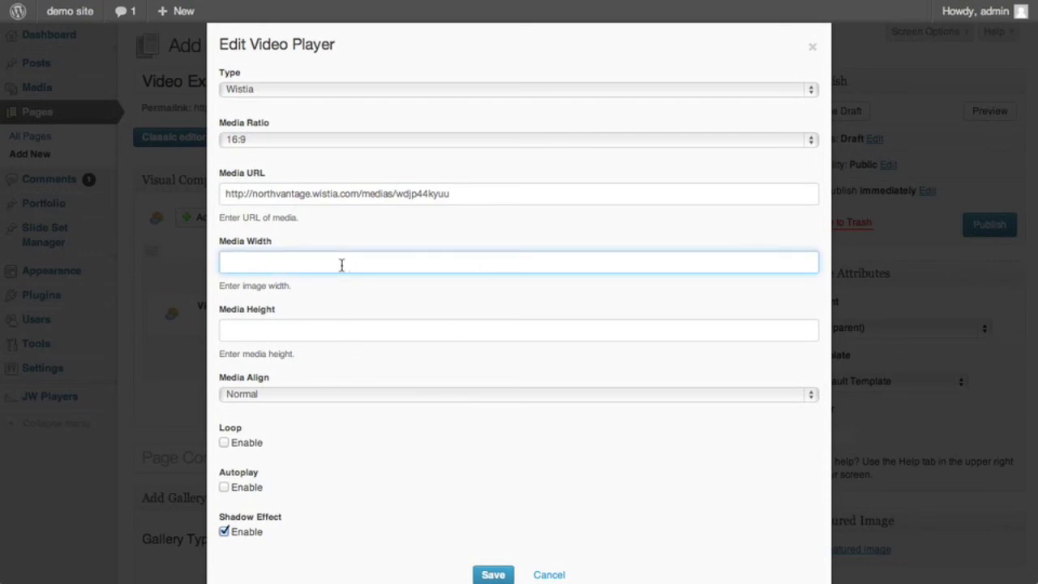
pyautogui.click(494, 575)
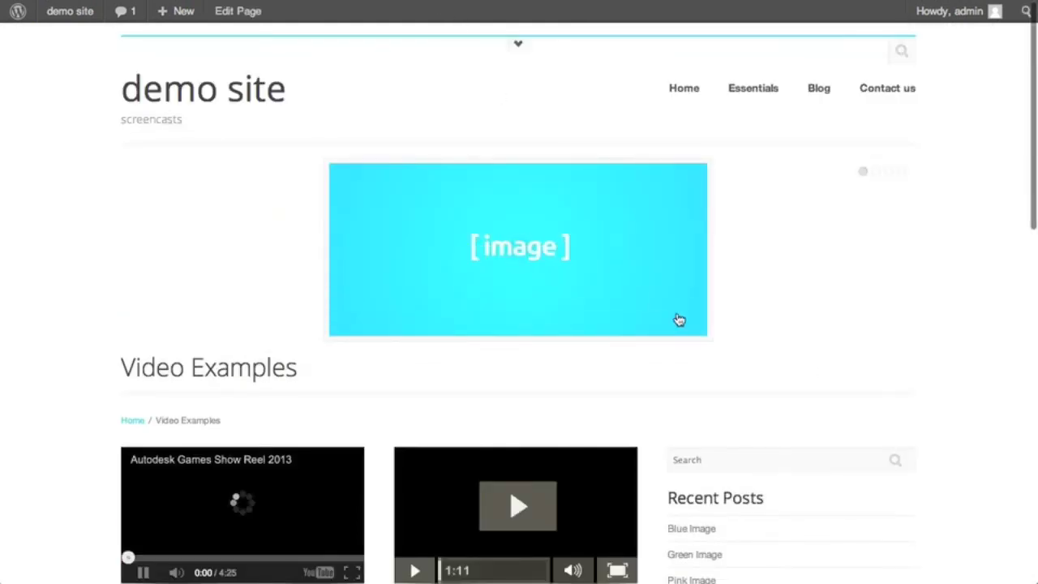
# Step: On the preview, pause the YouTube show reel and play the Wistia We Love Music video
pyautogui.scroll(-2, 818, 366)
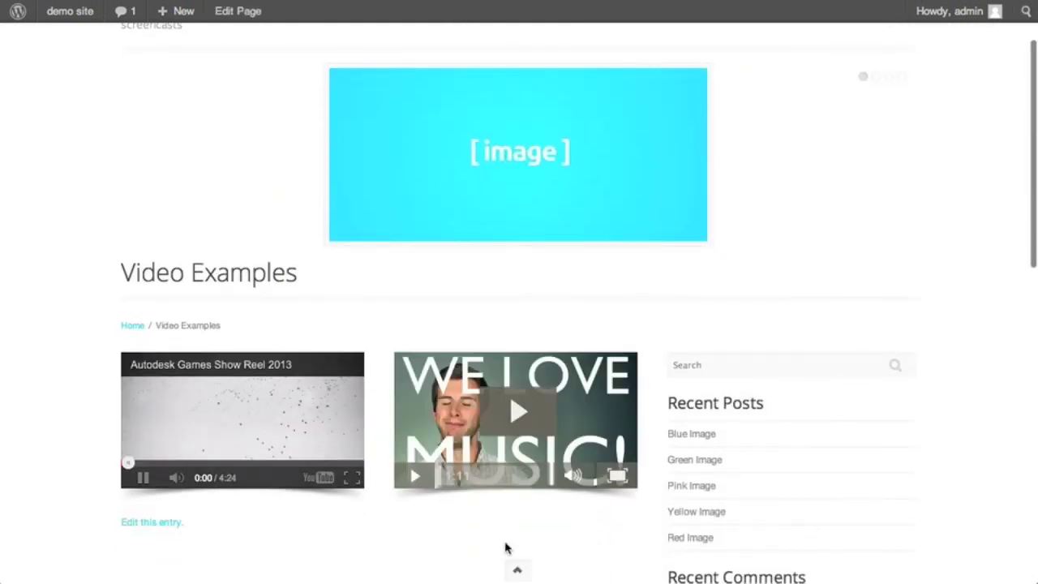
pyautogui.click(143, 478)
pyautogui.click(516, 411)
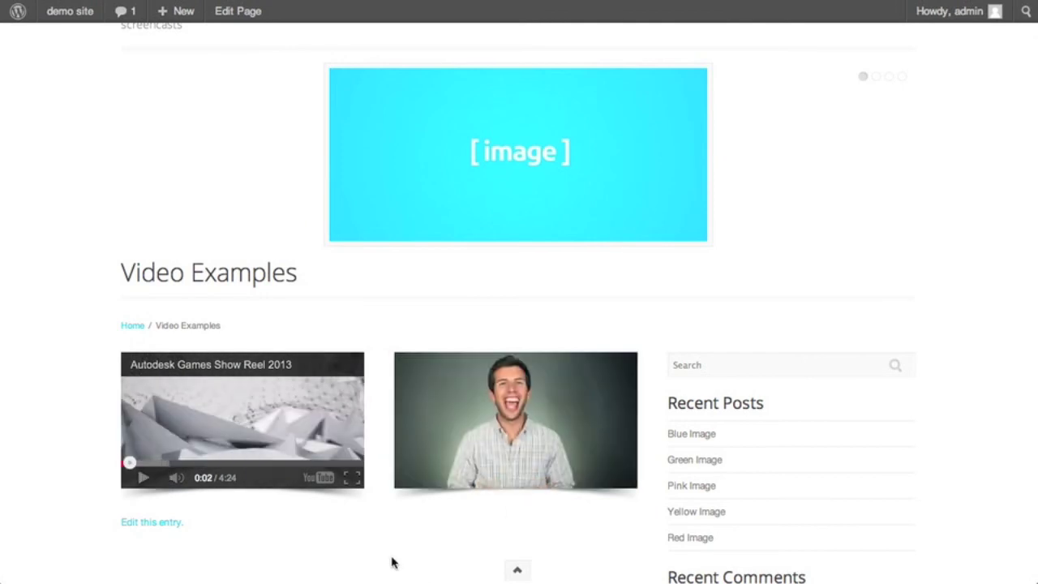
pyautogui.scroll(-1, 425, 552)
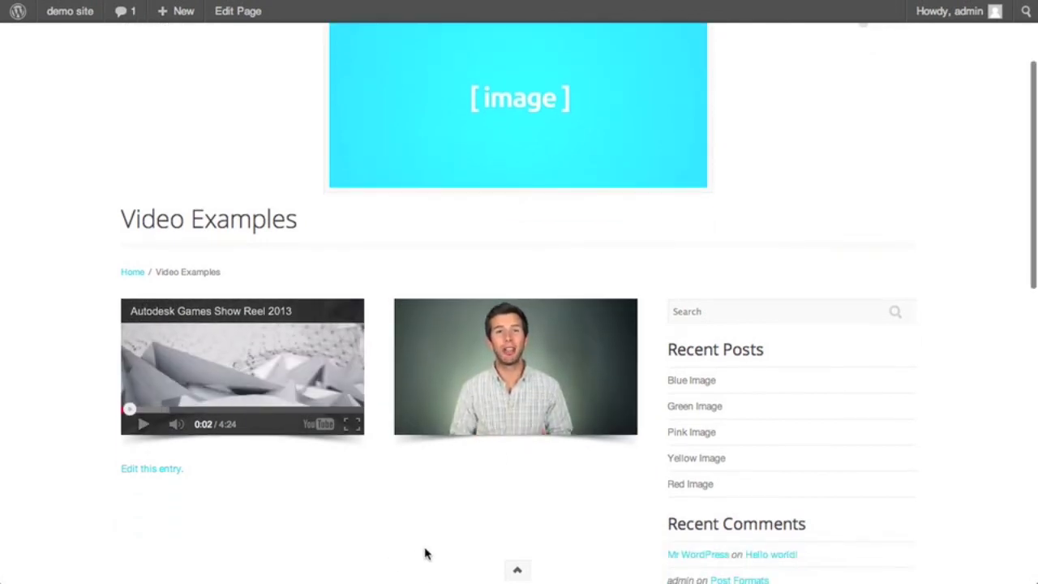
pyautogui.scroll(2, 485, 366)
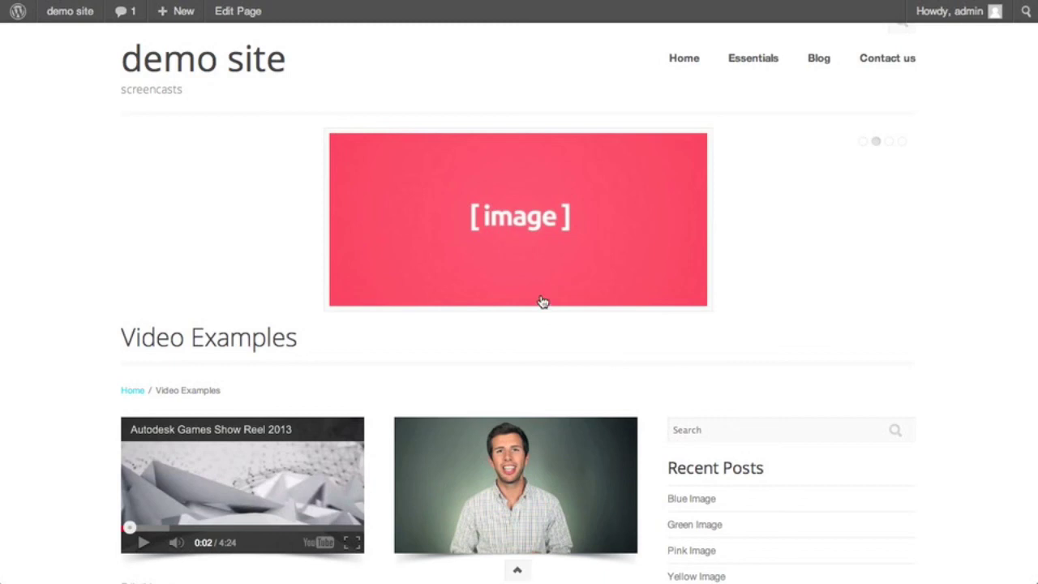
pyautogui.scroll(-3, 741, 303)
pyautogui.scroll(4, 741, 299)
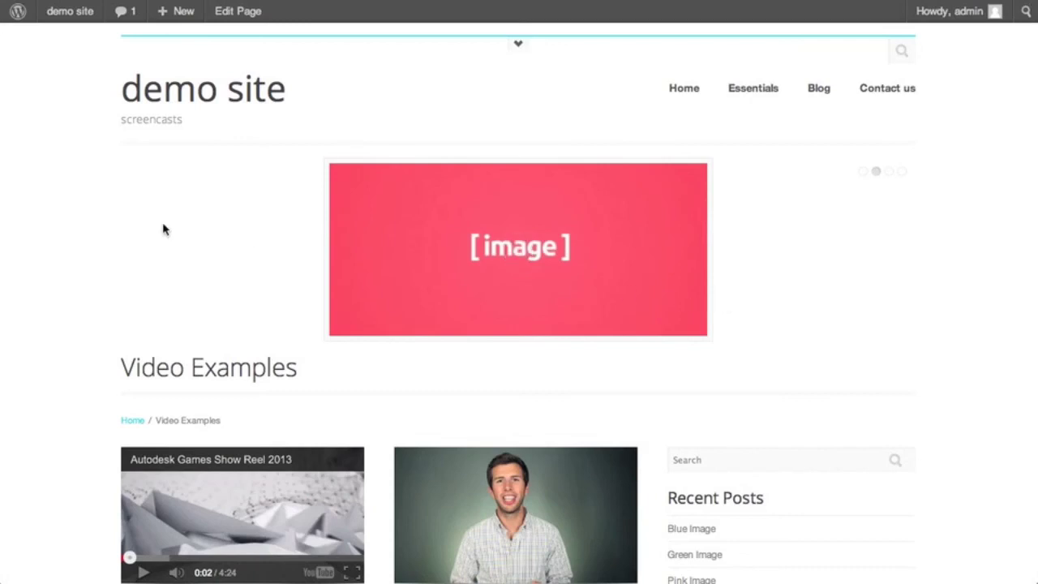
pyautogui.scroll(-1, 163, 227)
# Step: Open the Blue Image post and show its gallery and media settings
pyautogui.click(232, 11)
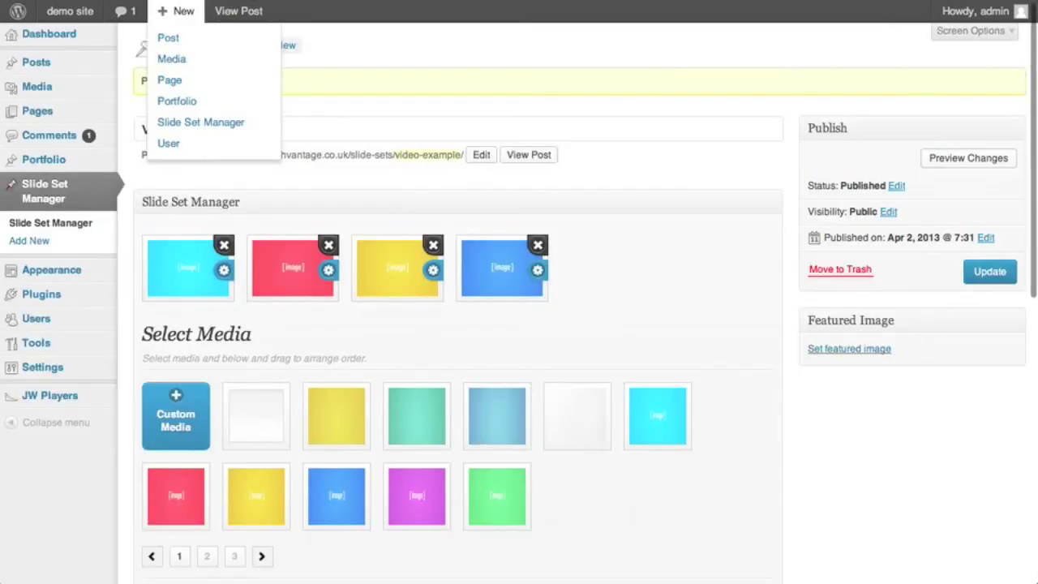
pyautogui.click(72, 72)
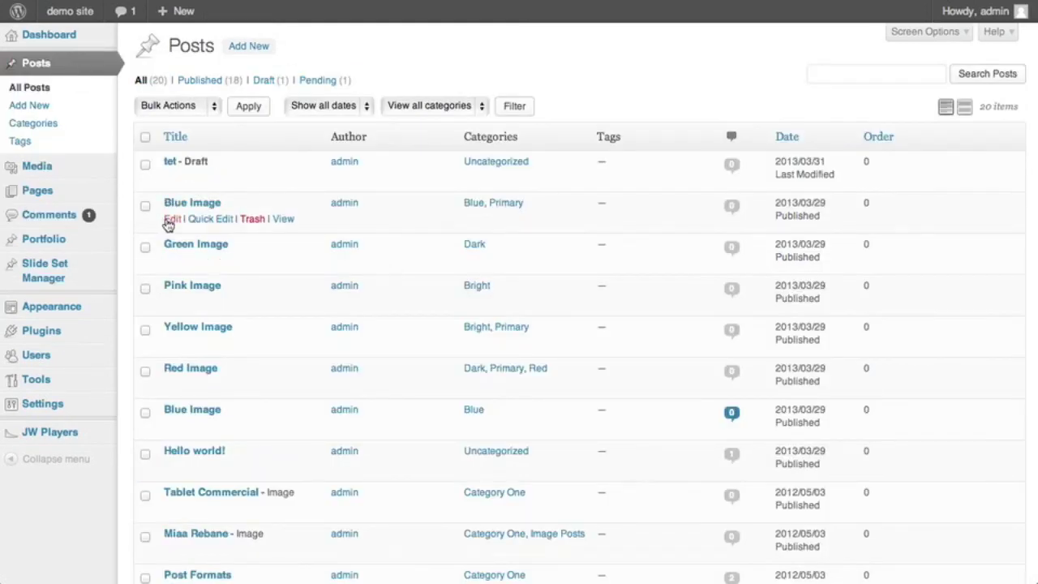
pyautogui.click(172, 220)
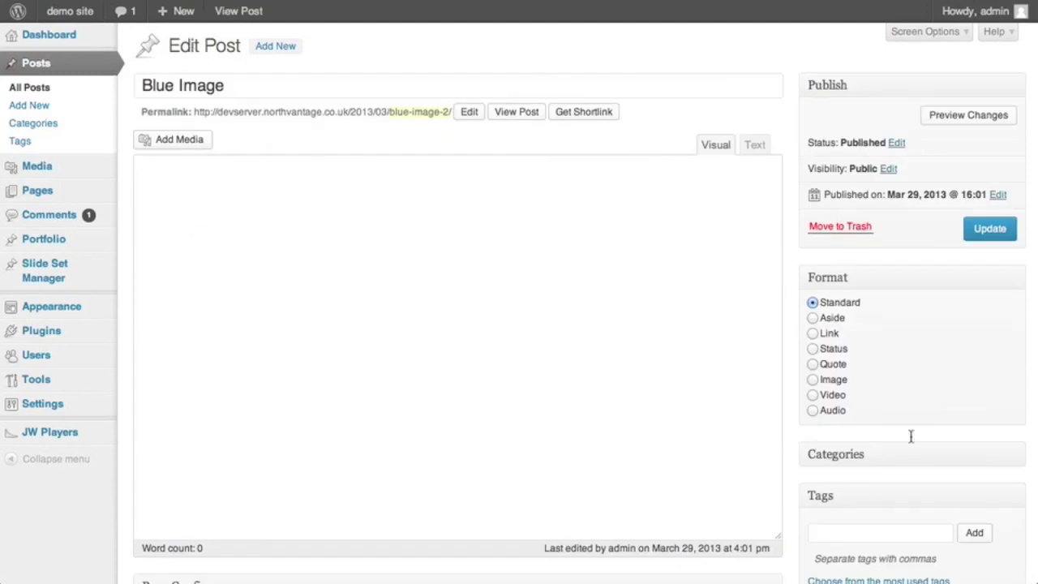
pyautogui.scroll(-5, 923, 385)
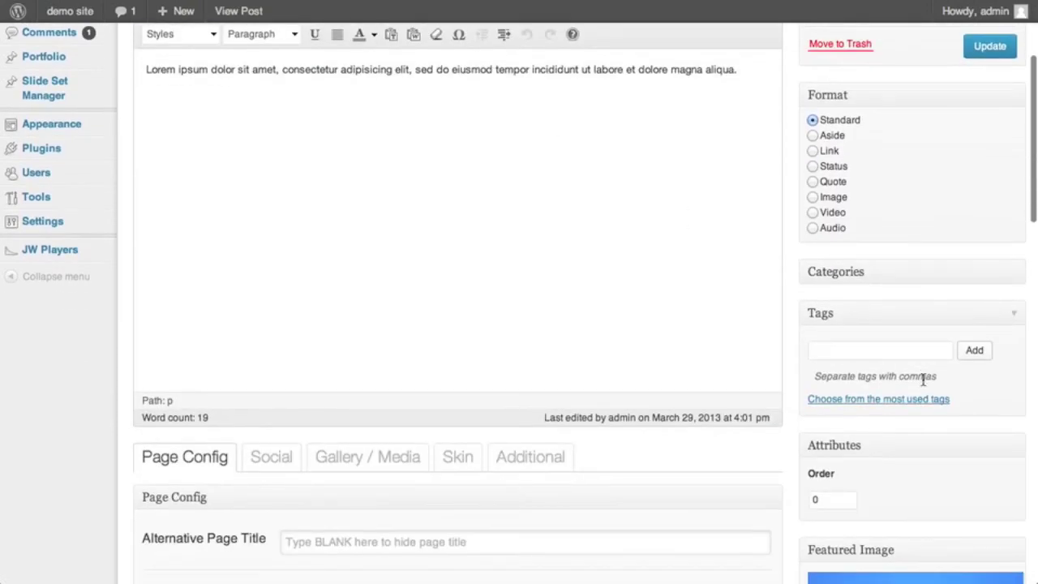
pyautogui.scroll(-3, 922, 378)
pyautogui.click(398, 325)
pyautogui.scroll(-3, 609, 386)
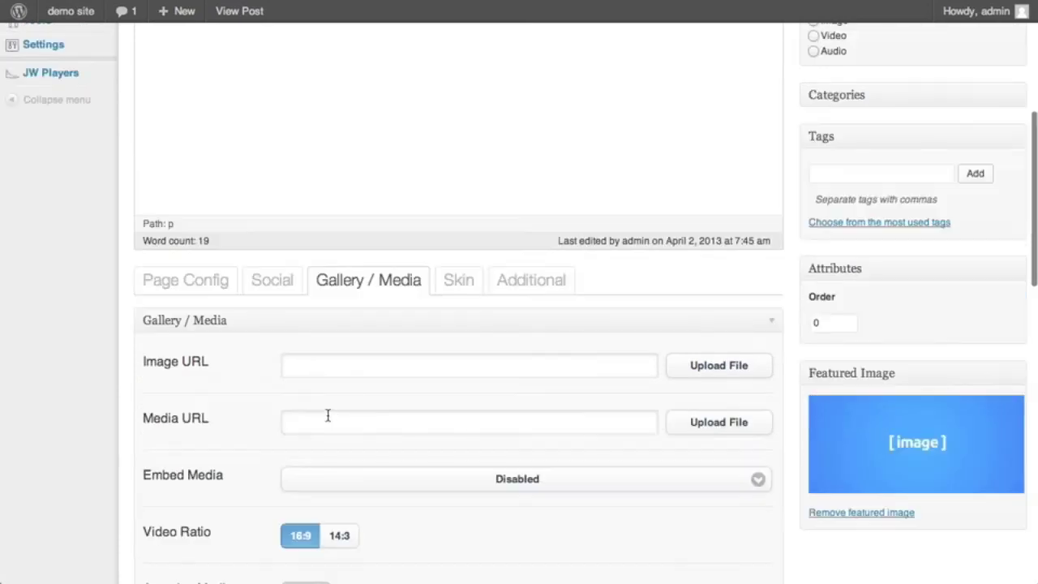
# Step: Paste the Wistia link into the post's Media URL field
pyautogui.click(327, 422)
pyautogui.rightClick(325, 422)
pyautogui.press('Escape')
pyautogui.press('super+v')
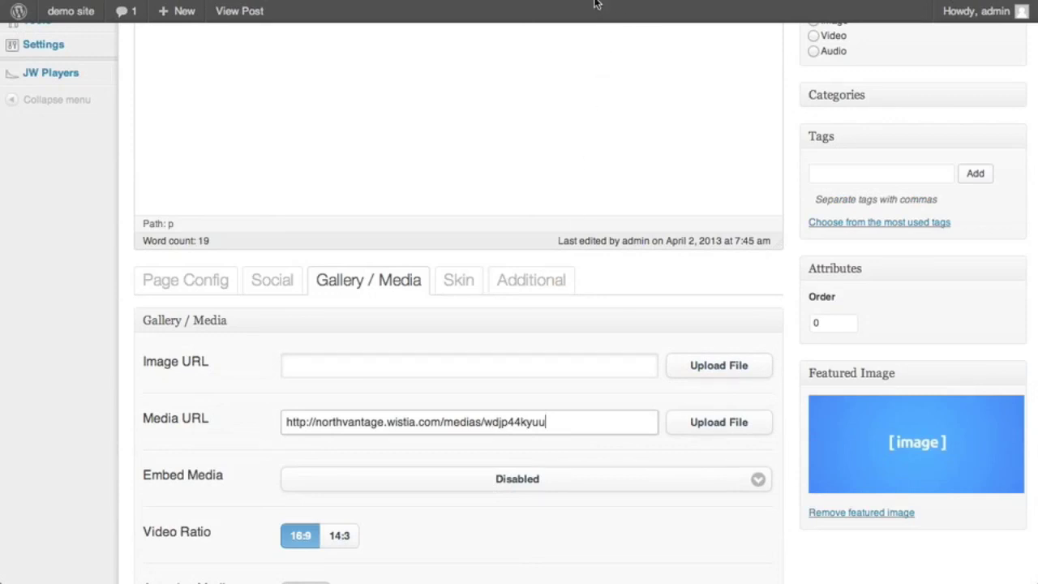
# Step: Set Embed Media to Wistia, choose the Video post format, and update the post
pyautogui.scroll(-1, 495, 418)
pyautogui.click(495, 441)
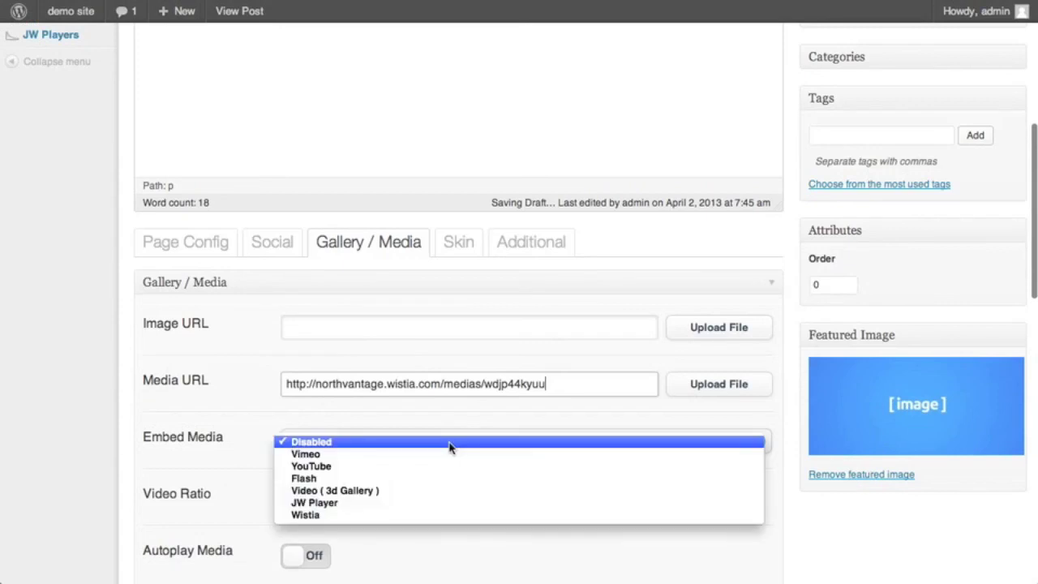
pyautogui.click(369, 517)
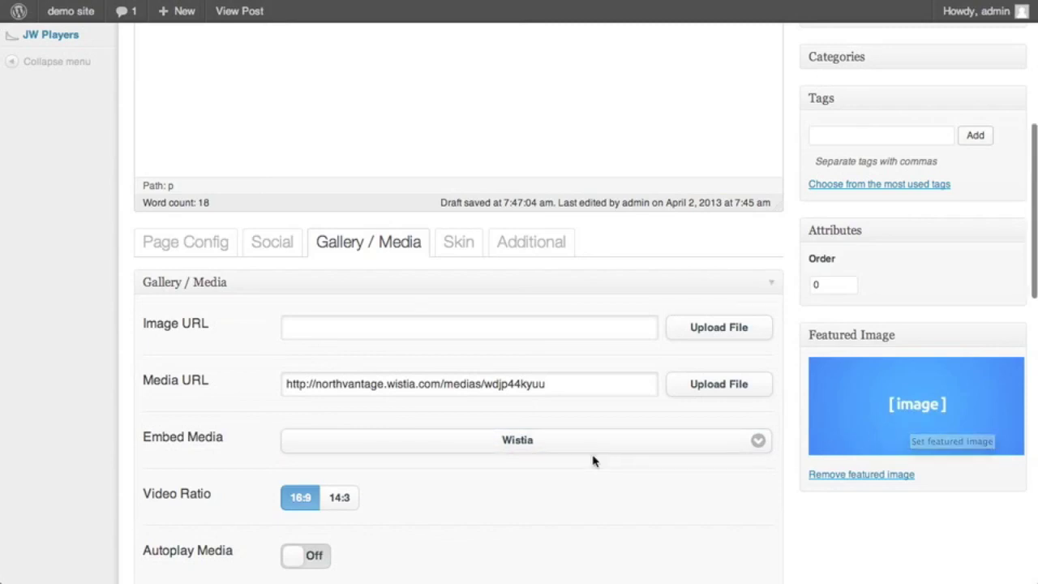
pyautogui.scroll(-3, 593, 461)
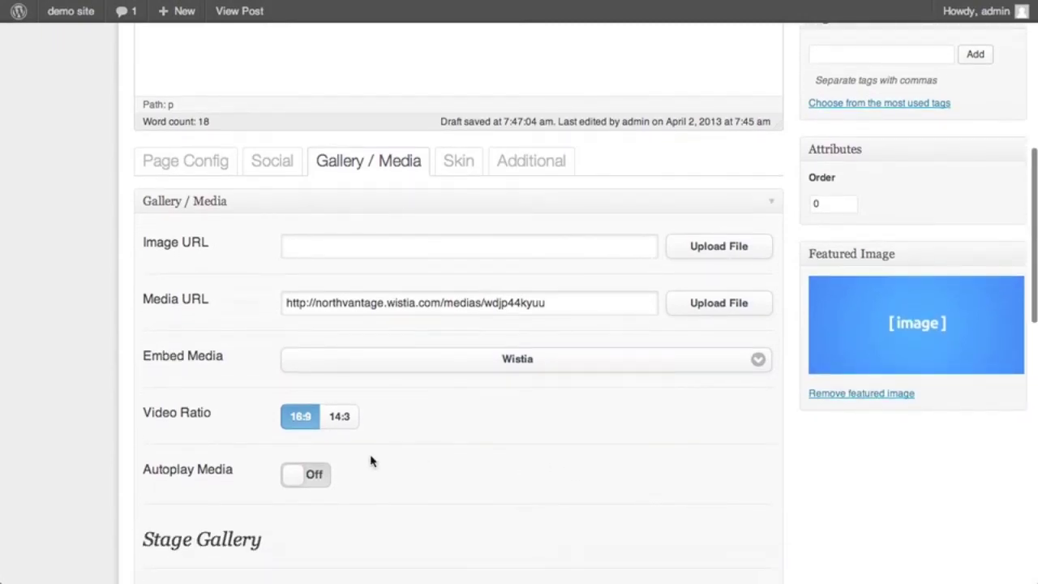
pyautogui.scroll(10, 564, 468)
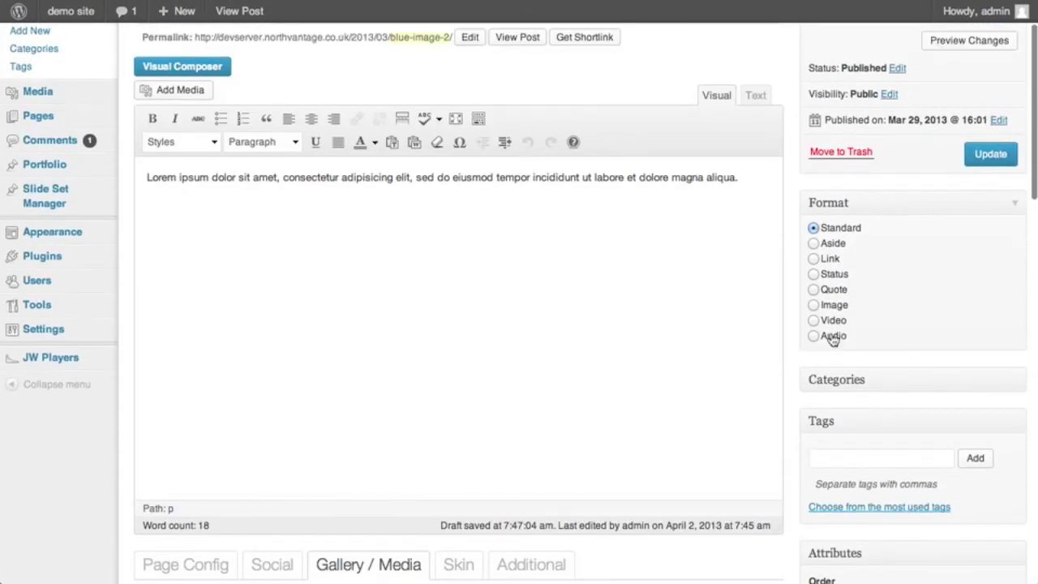
pyautogui.click(829, 325)
pyautogui.click(990, 163)
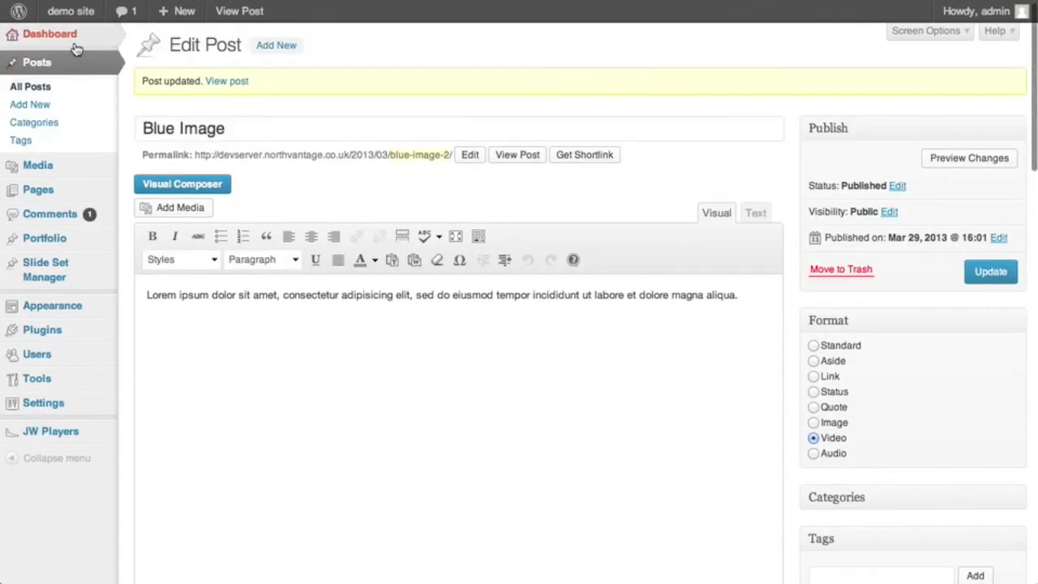
pyautogui.moveTo(81, 19)
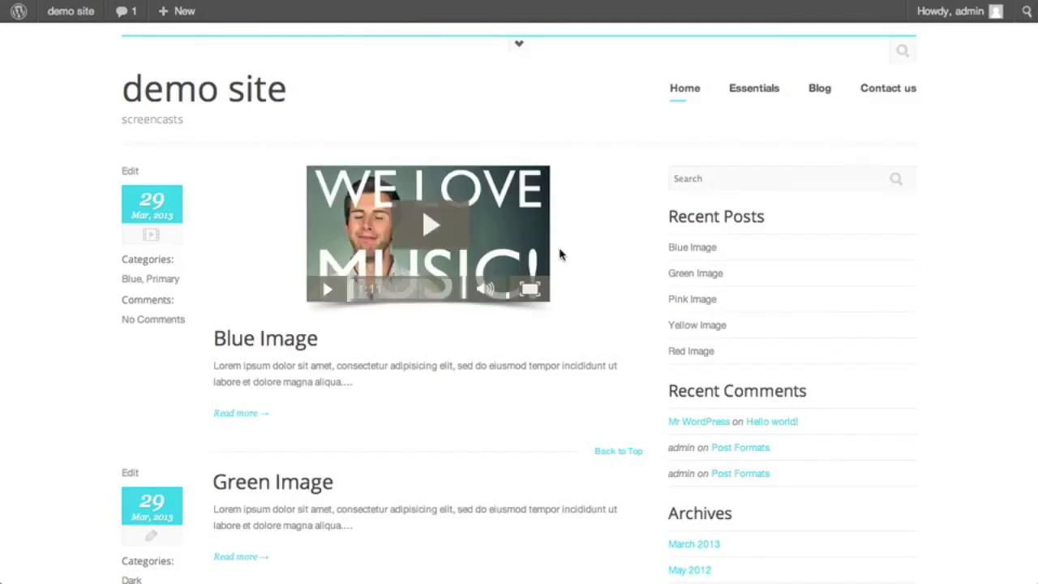
pyautogui.click(428, 228)
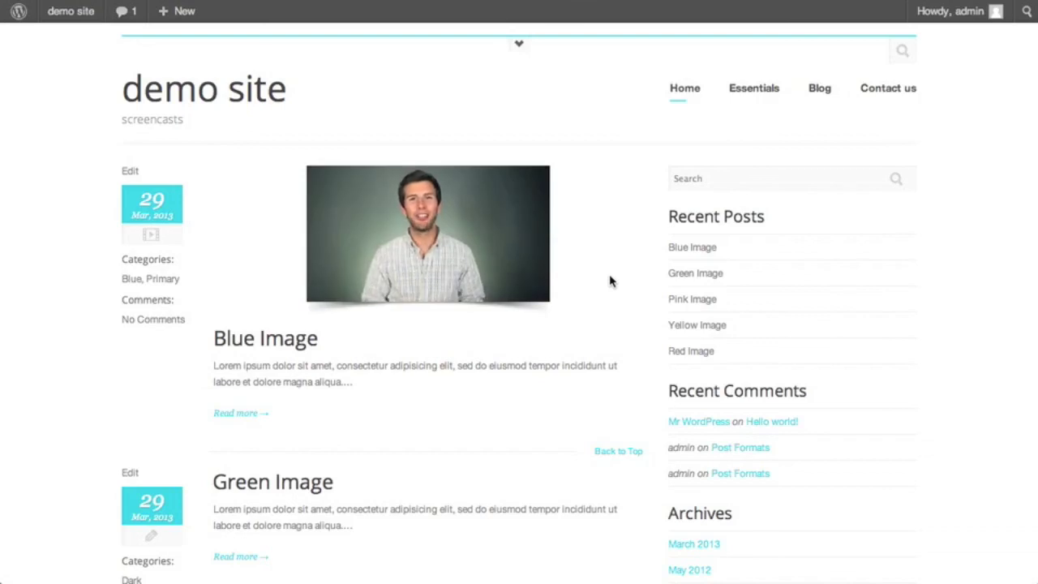
pyautogui.moveTo(336, 286)
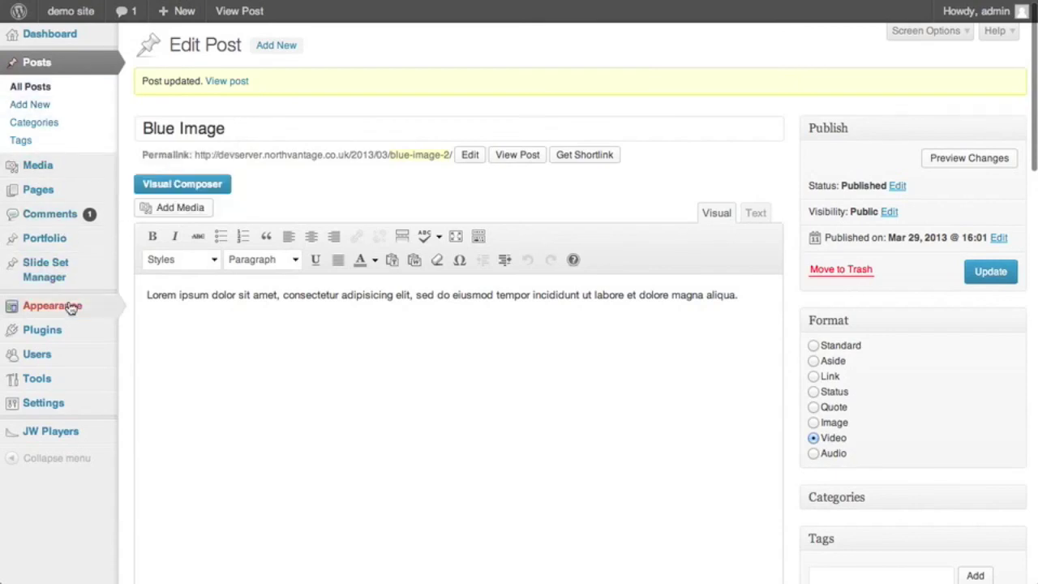
# Step: In Theme Options' Blog tab, set the blog image width to 400 and the image effect to Frame
pyautogui.moveTo(71, 307)
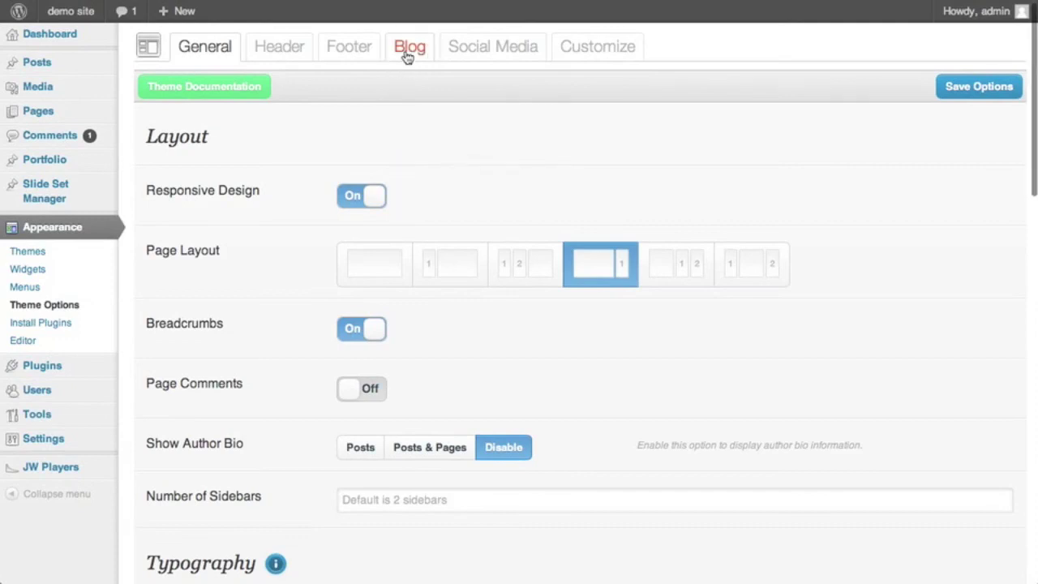
pyautogui.click(407, 49)
pyautogui.scroll(-10, 567, 234)
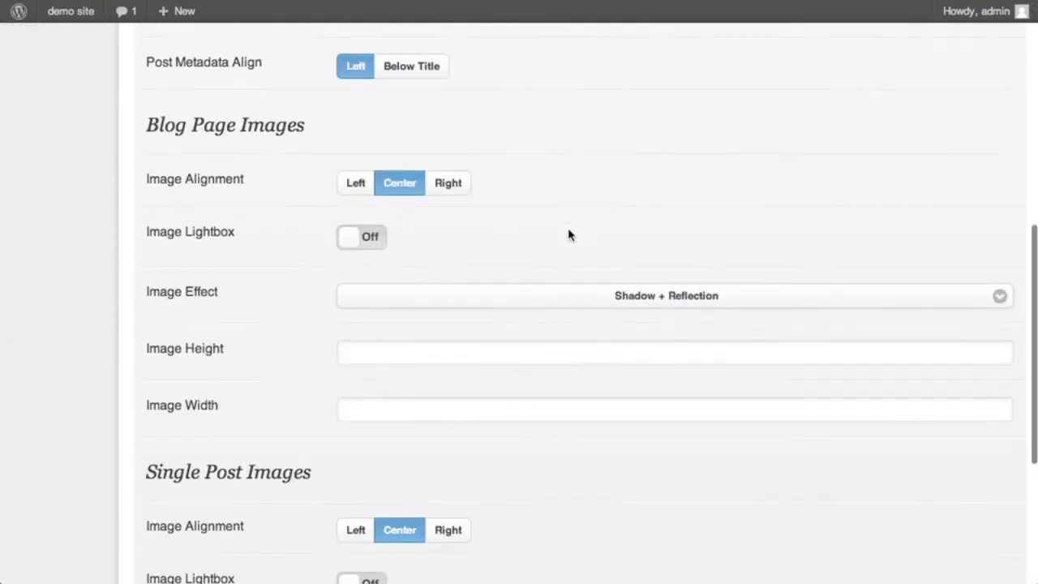
pyautogui.scroll(-5, 569, 235)
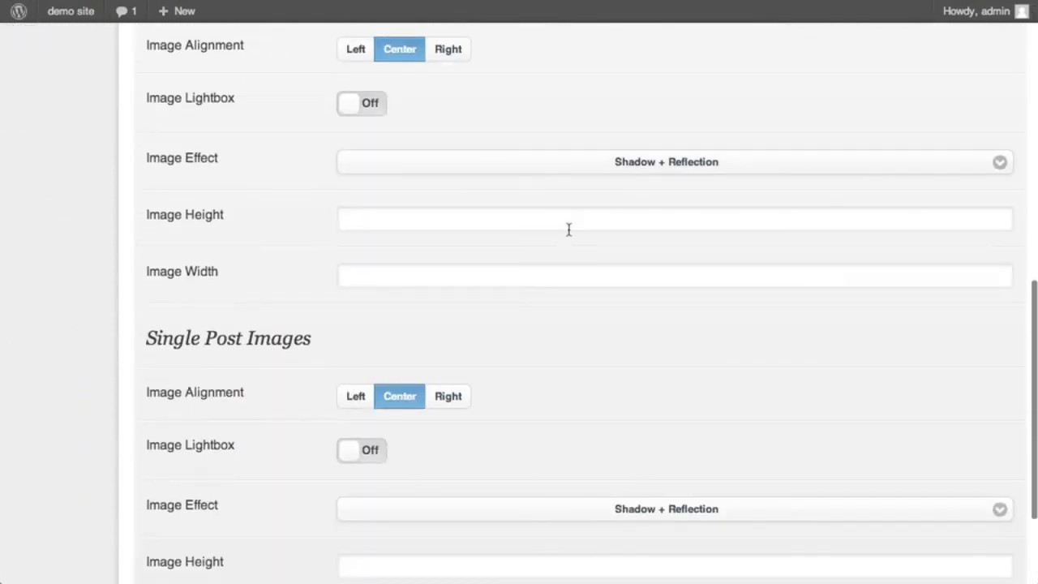
pyautogui.scroll(5, 569, 230)
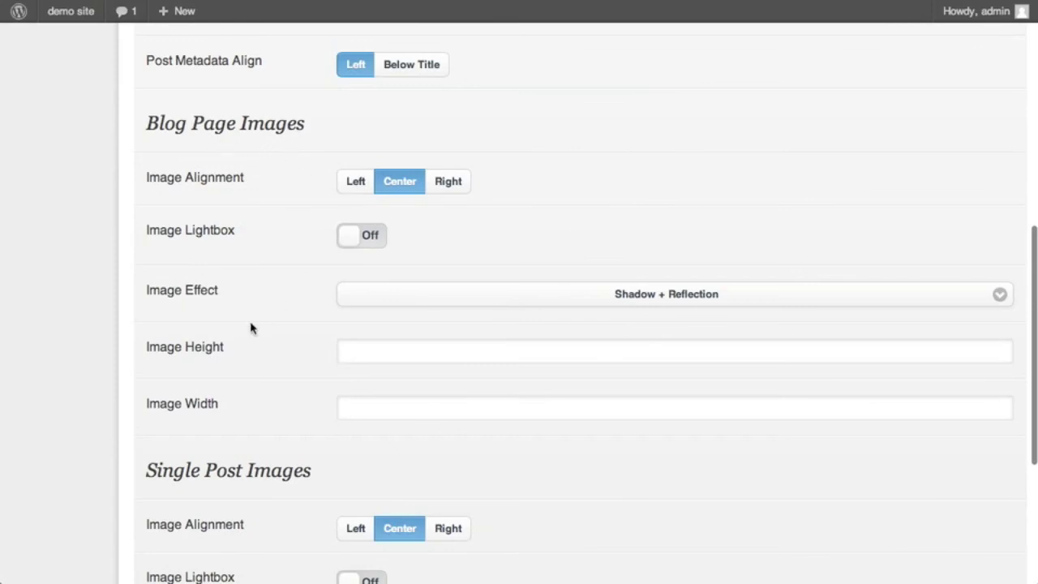
pyautogui.click(366, 408)
pyautogui.write('400')
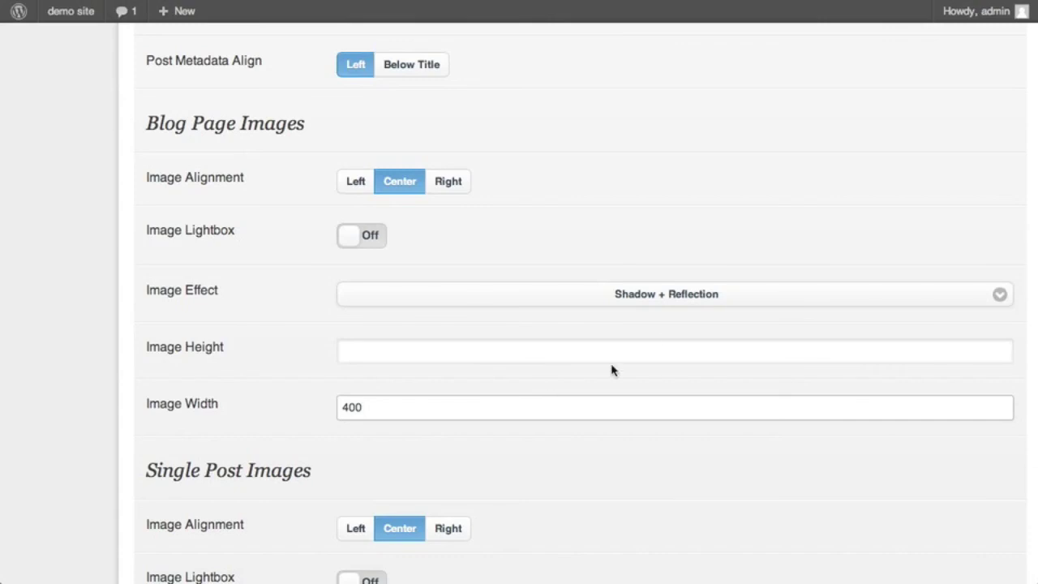
pyautogui.scroll(15, 667, 342)
pyautogui.scroll(-15, 667, 345)
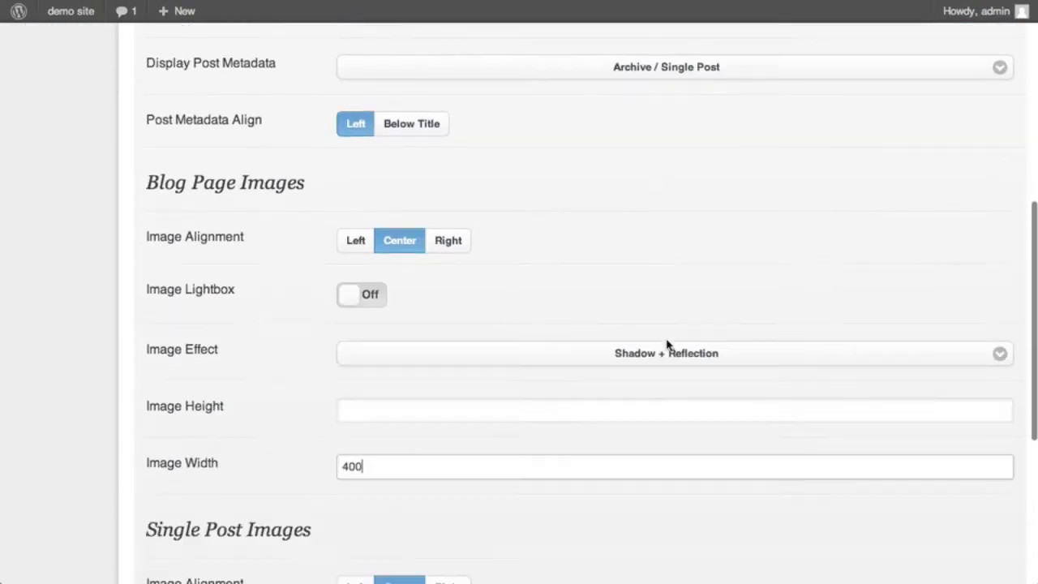
pyautogui.click(667, 345)
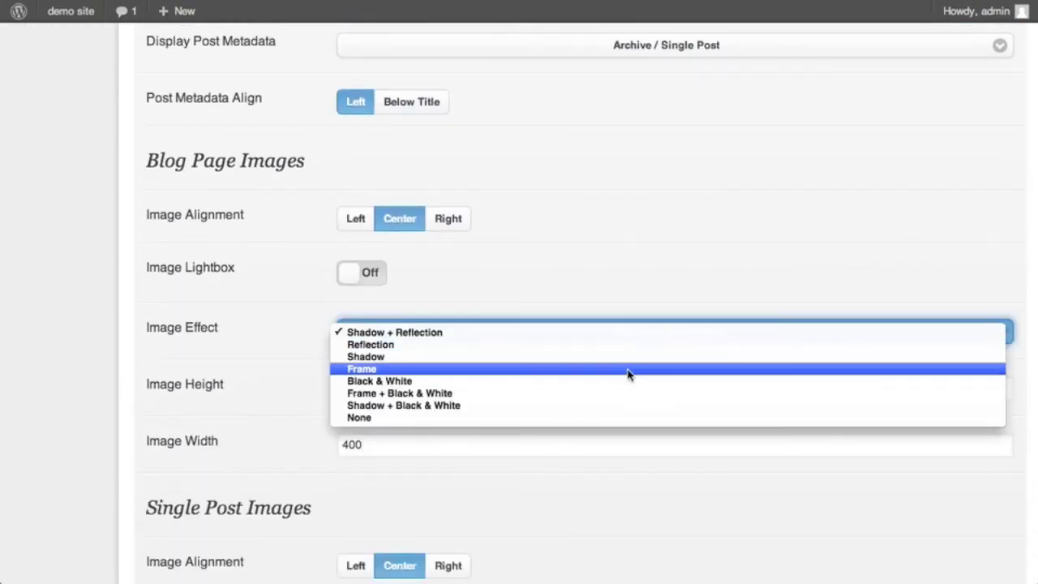
pyautogui.click(629, 370)
pyautogui.scroll(10, 749, 260)
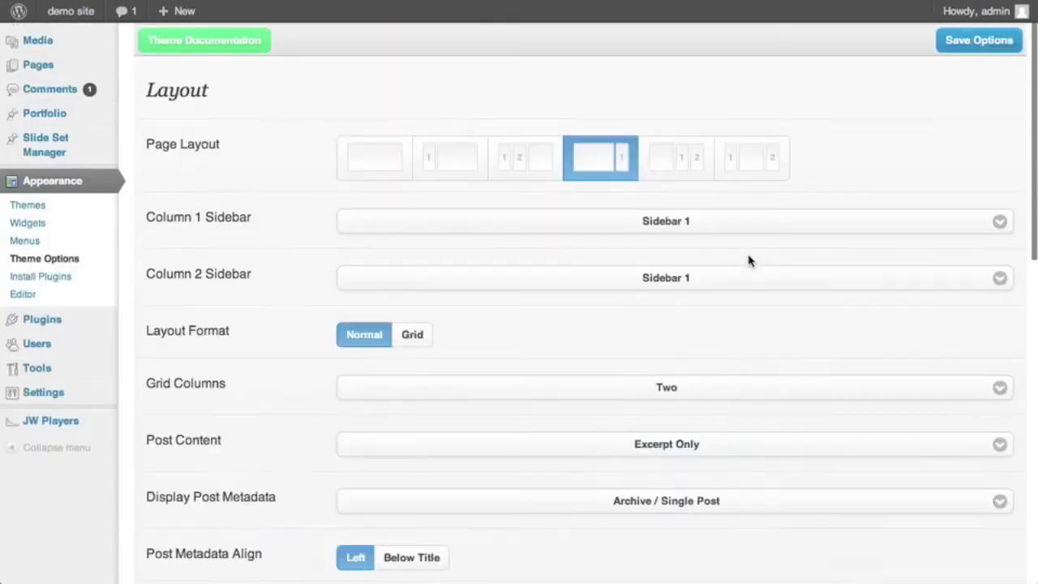
pyautogui.scroll(1, 748, 259)
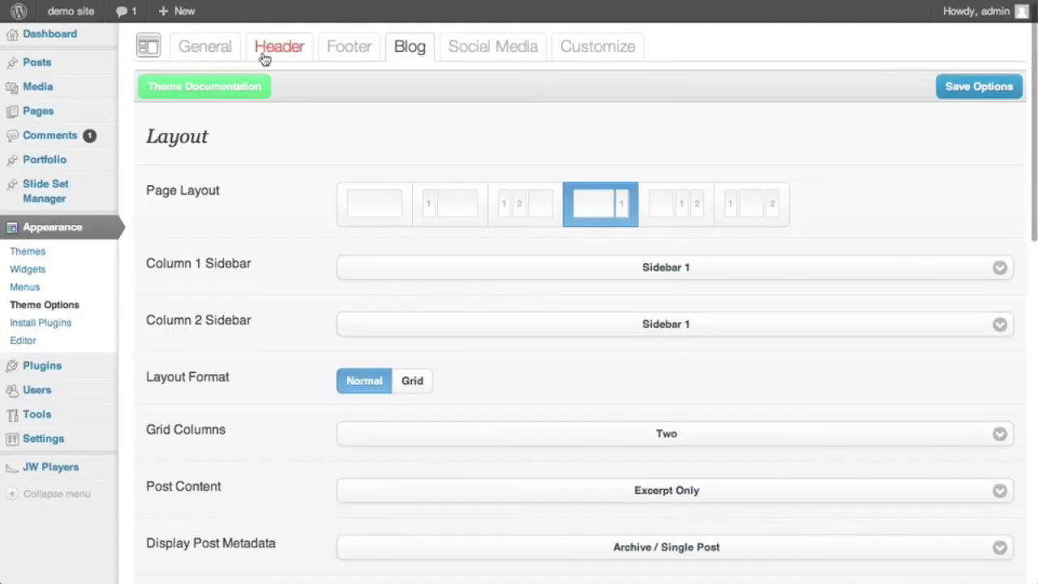
# Step: Scroll down the Blog page to view the Blue Image video in its larger player
pyautogui.scroll(-10, 459, 325)
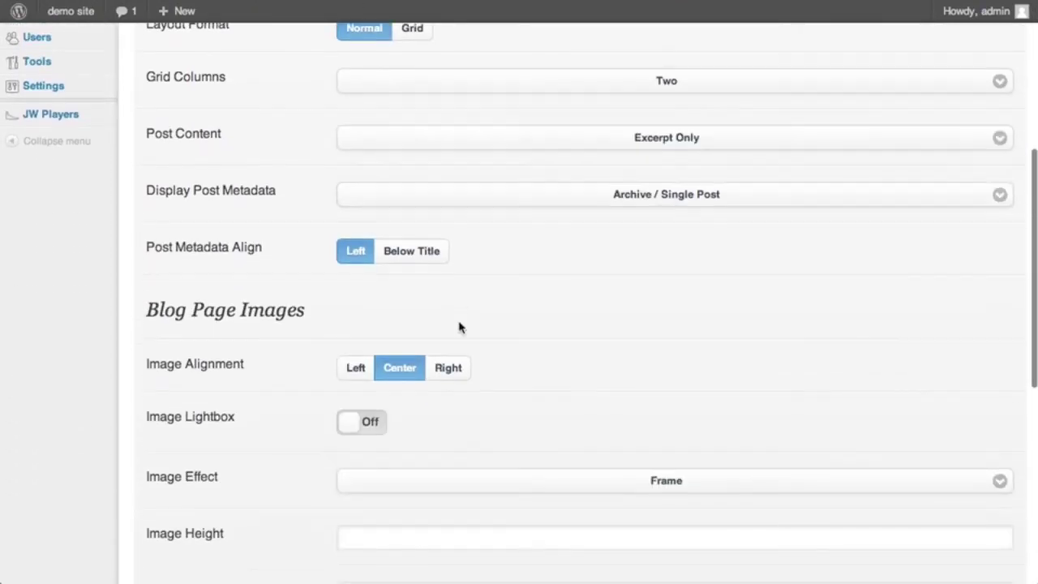
# Step: Re-save the theme options with the blog image width set to 400
pyautogui.scroll(-6, 459, 327)
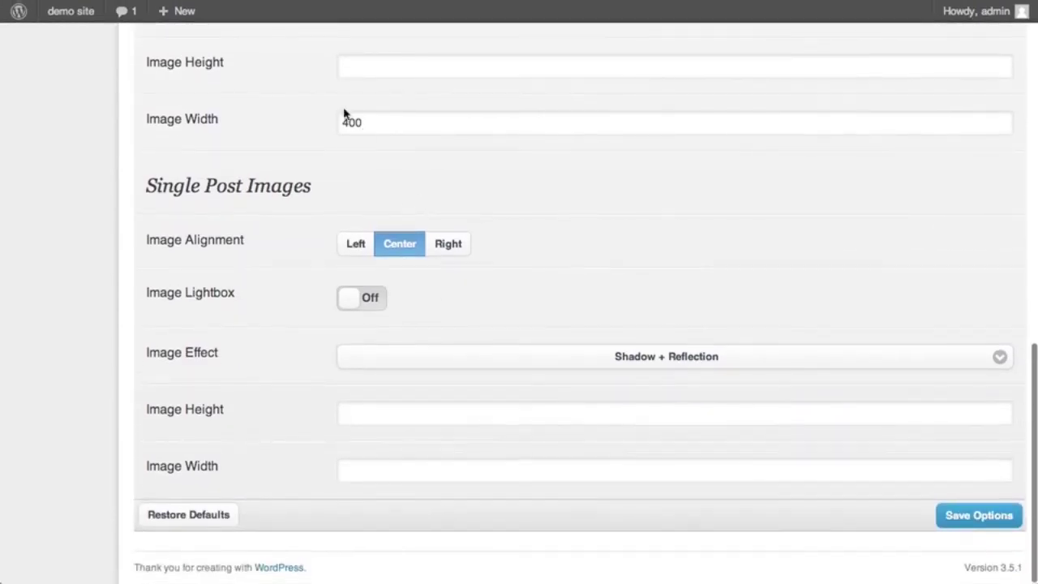
pyautogui.click(341, 121)
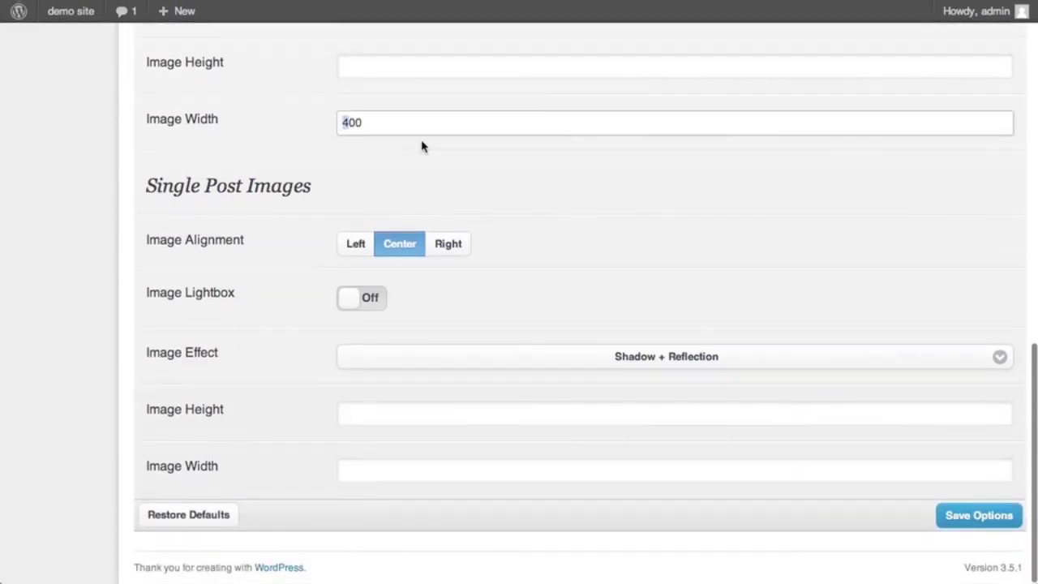
pyautogui.scroll(15, 621, 203)
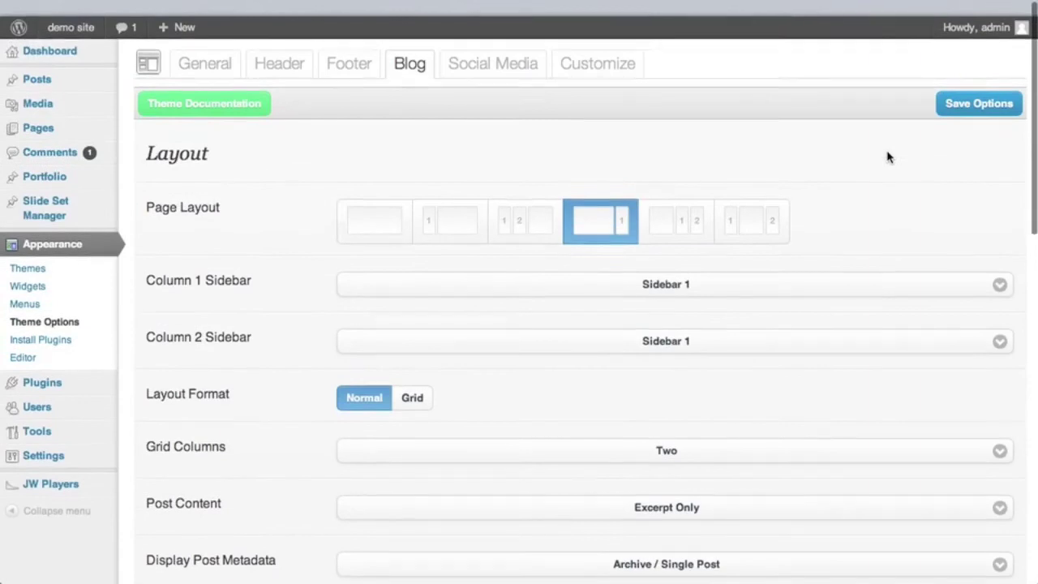
pyautogui.click(994, 96)
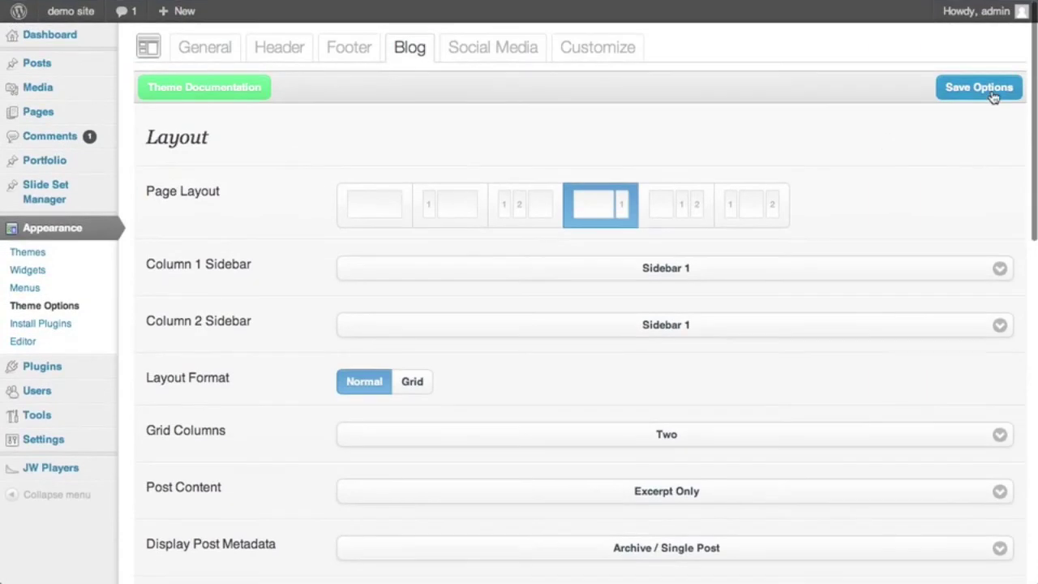
# Step: On the live Blog page, play the Blue Image post's video in its wider player
pyautogui.click(523, 4)
pyautogui.moveTo(965, 11)
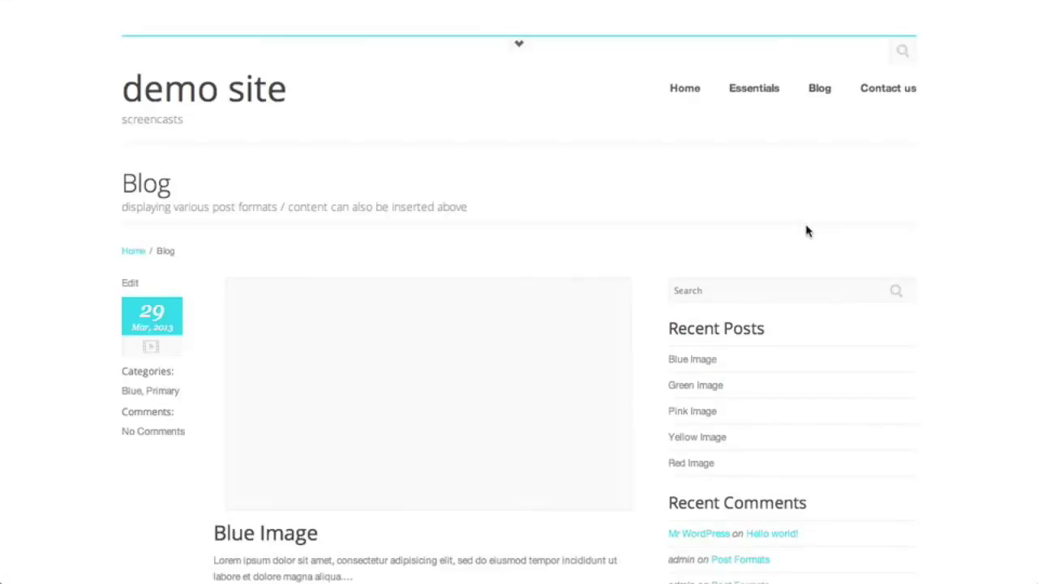
pyautogui.scroll(-1, 793, 298)
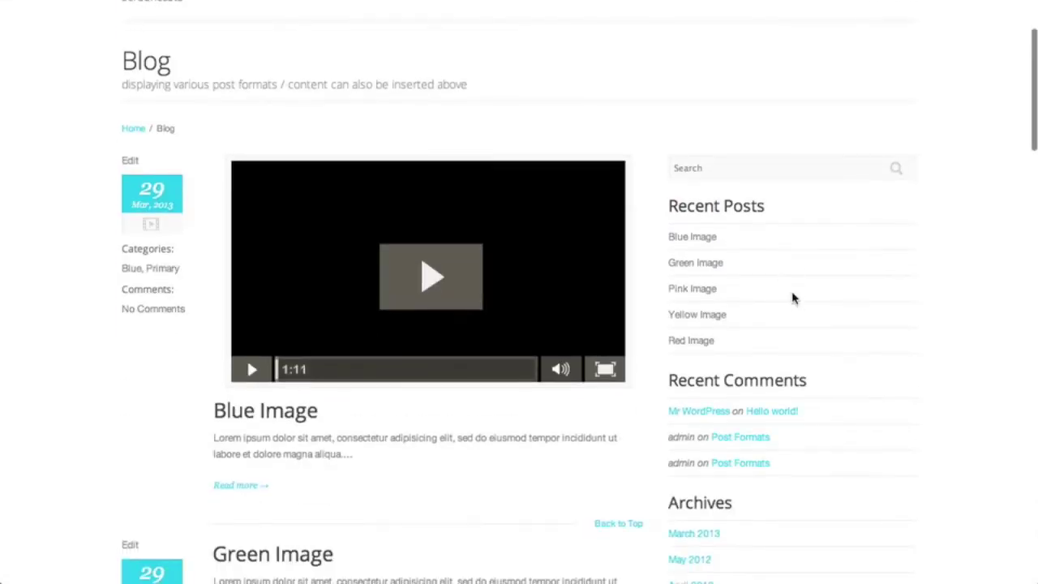
pyautogui.click(410, 297)
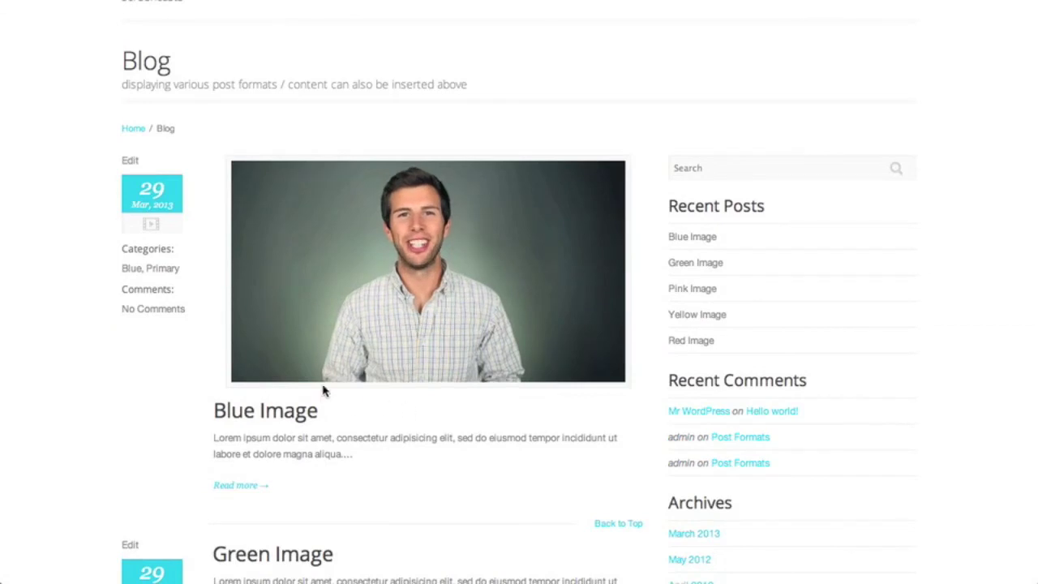